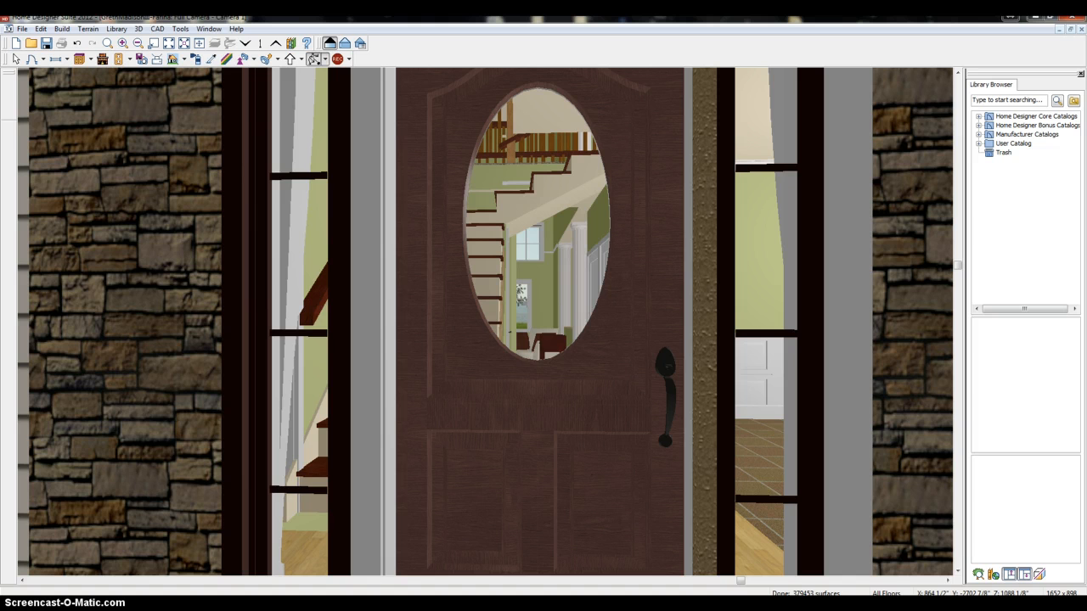
# Step: Examine the front door and sidelights from outside and walk the camera through the door into the foyer
pyautogui.press('Down')
pyautogui.press('Down')
pyautogui.press('Down')
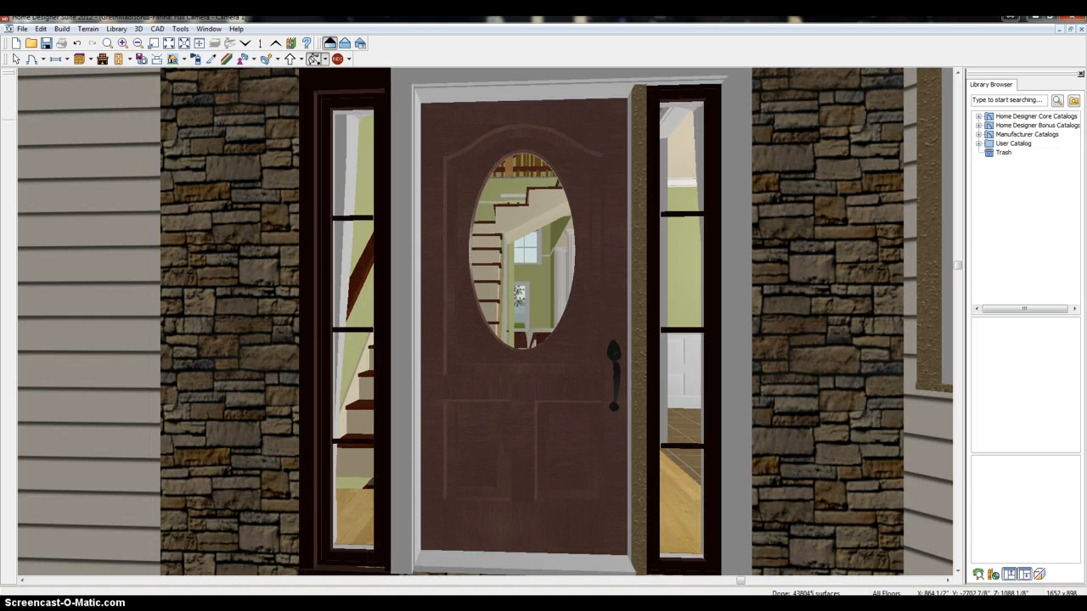
pyautogui.press('Up')
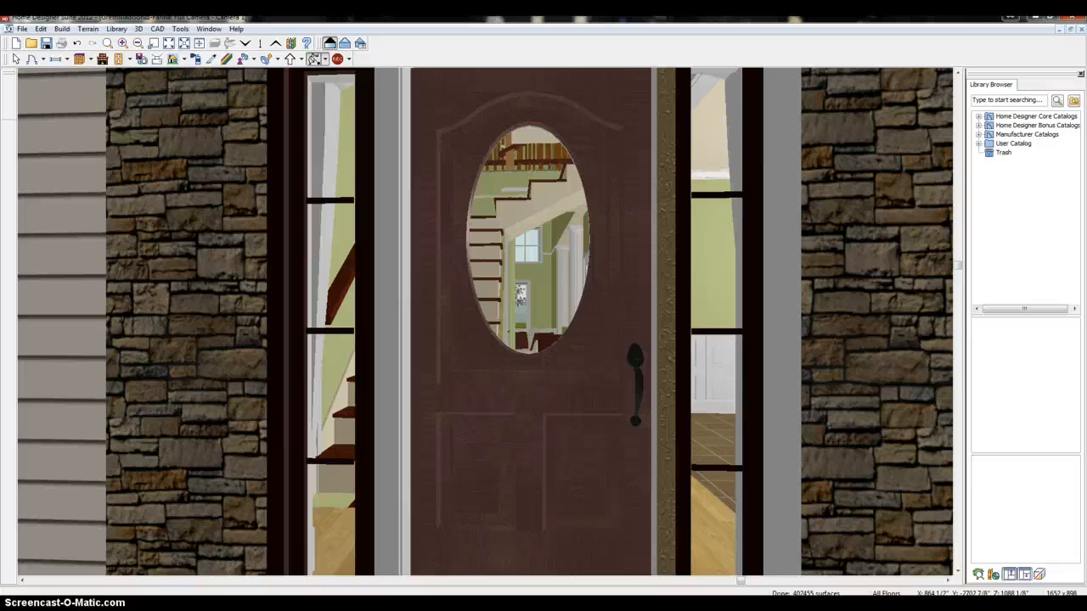
pyautogui.scroll(4, 528, 332)
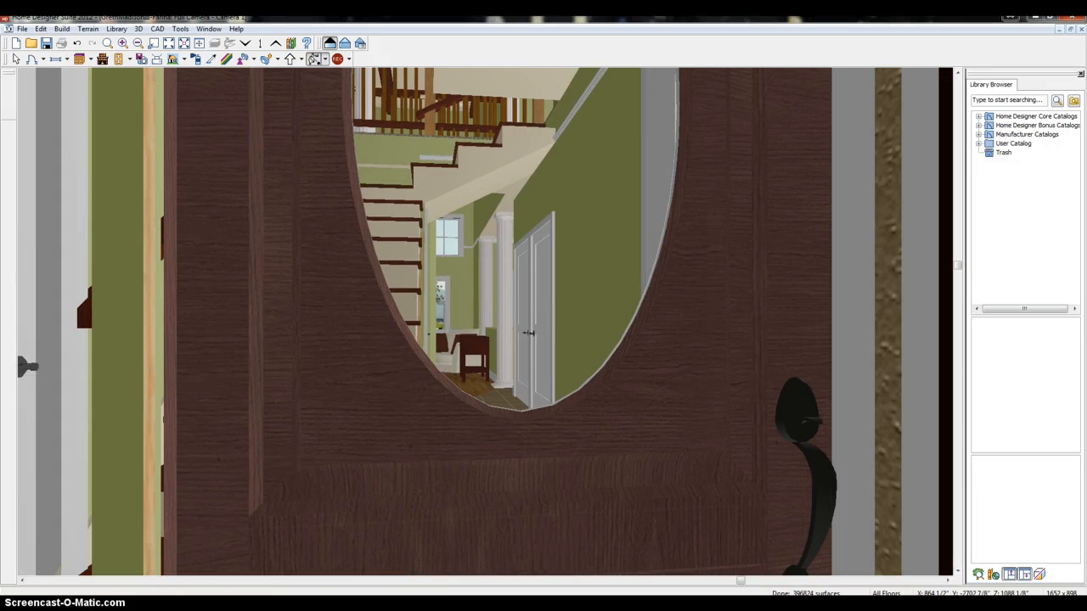
pyautogui.scroll(3, 486, 322)
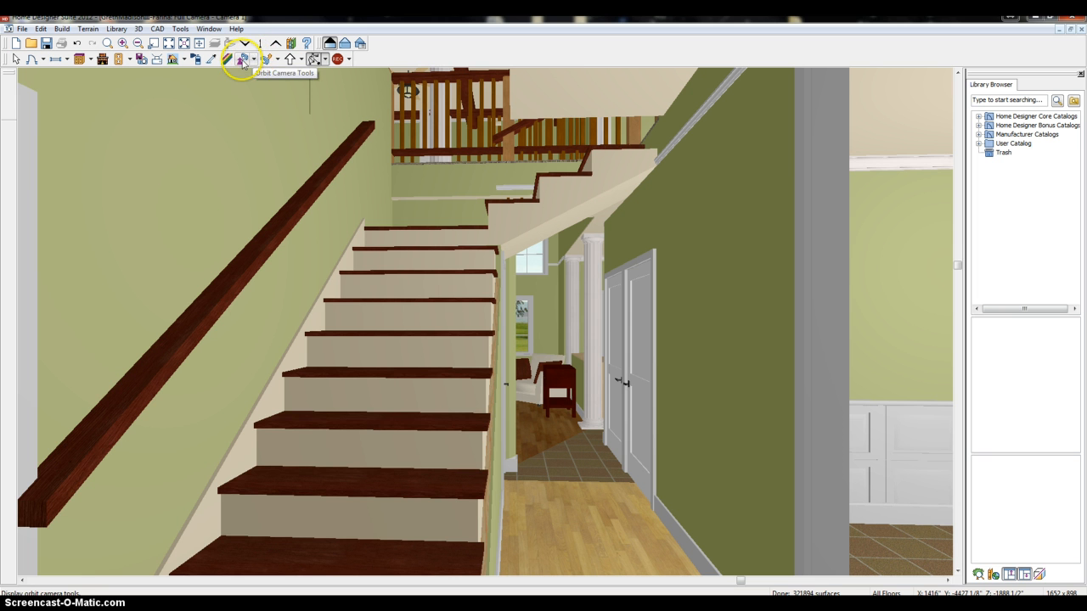
# Step: Adjust the foyer view with the camera tools to examine the staircase, upper railing and hallway
pyautogui.click(243, 59)
pyautogui.click(267, 59)
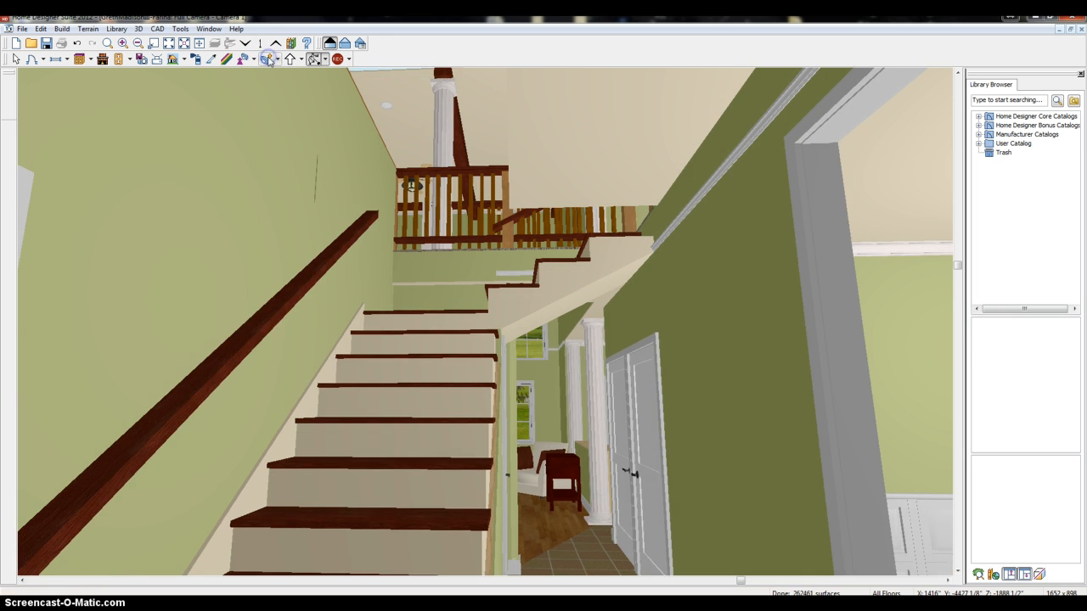
pyautogui.click(267, 58)
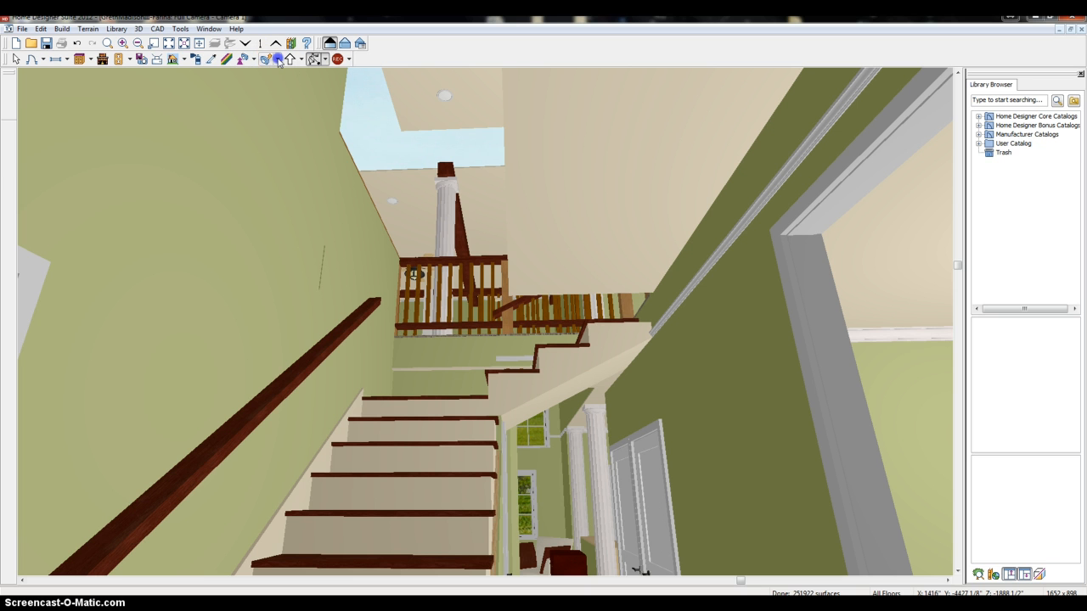
pyautogui.click(277, 59)
pyautogui.click(280, 74)
pyautogui.click(267, 59)
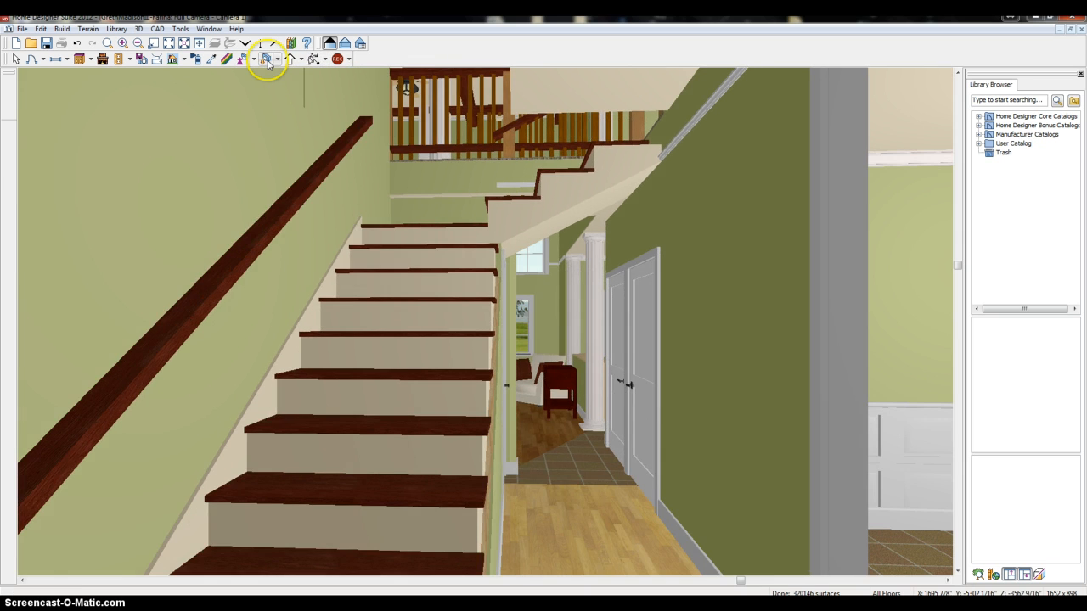
pyautogui.click(267, 61)
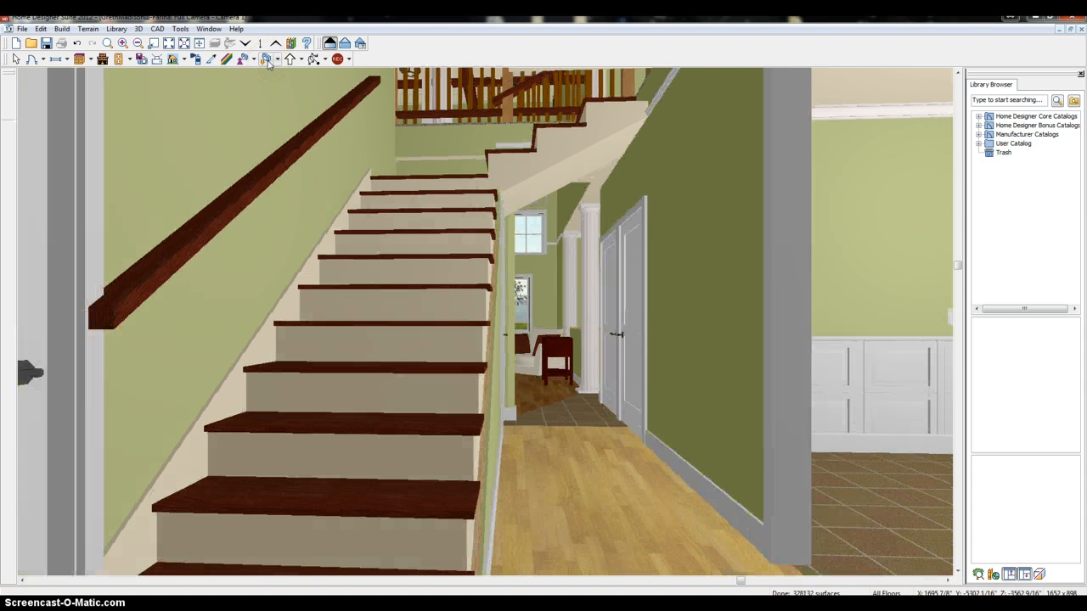
pyautogui.click(267, 60)
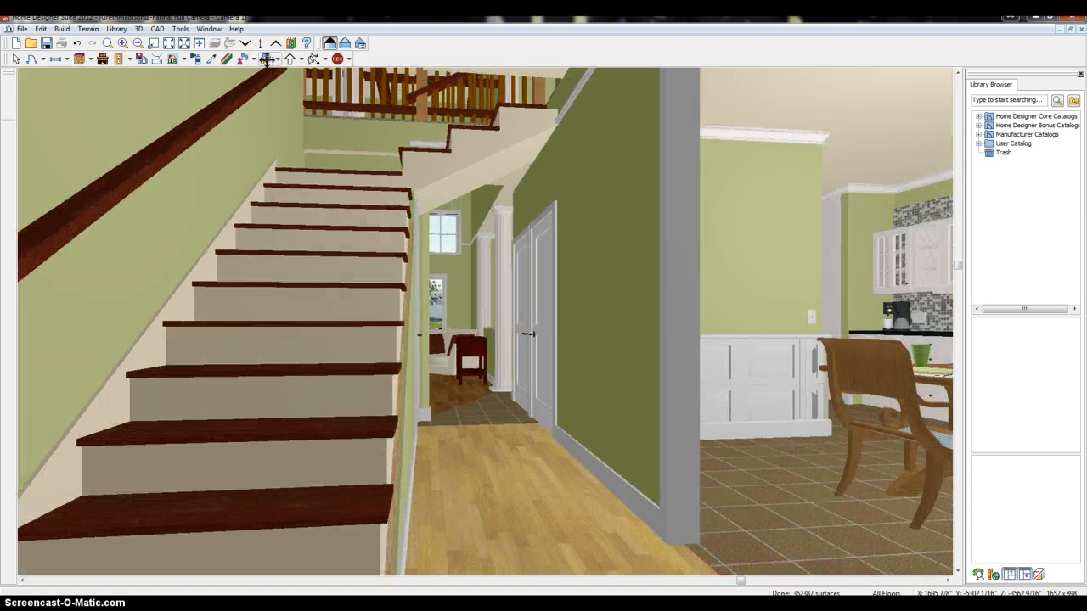
pyautogui.click(267, 59)
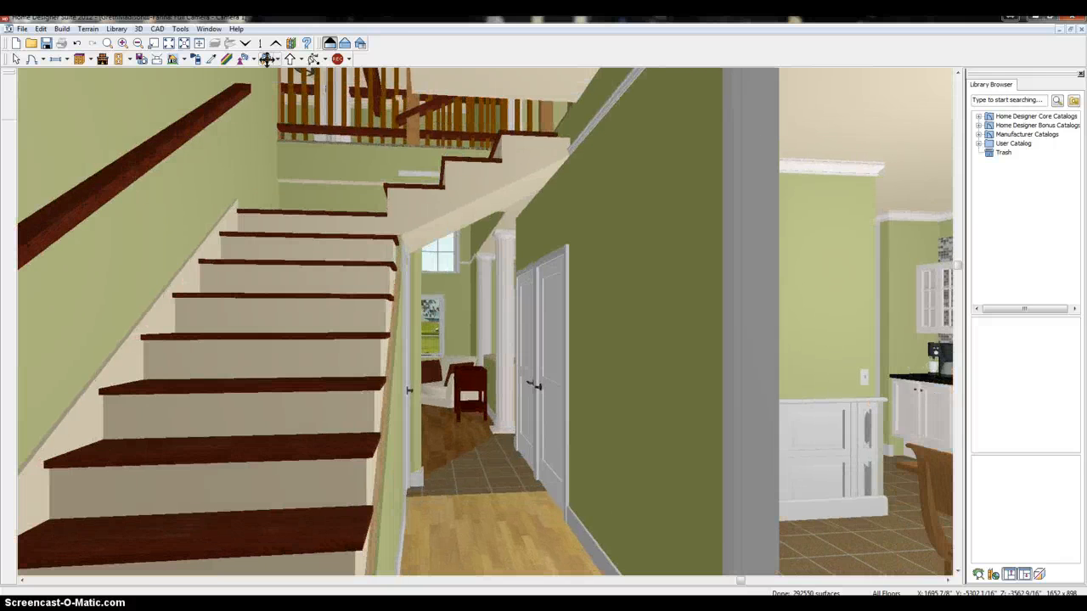
# Step: Turn the camera from the foyer into the dining room and examine the table, hutch and bay windows
pyautogui.press('Up')
pyautogui.press('Right')
pyautogui.press('Right')
pyautogui.press('Right')
pyautogui.press('Right')
pyautogui.press('Right')
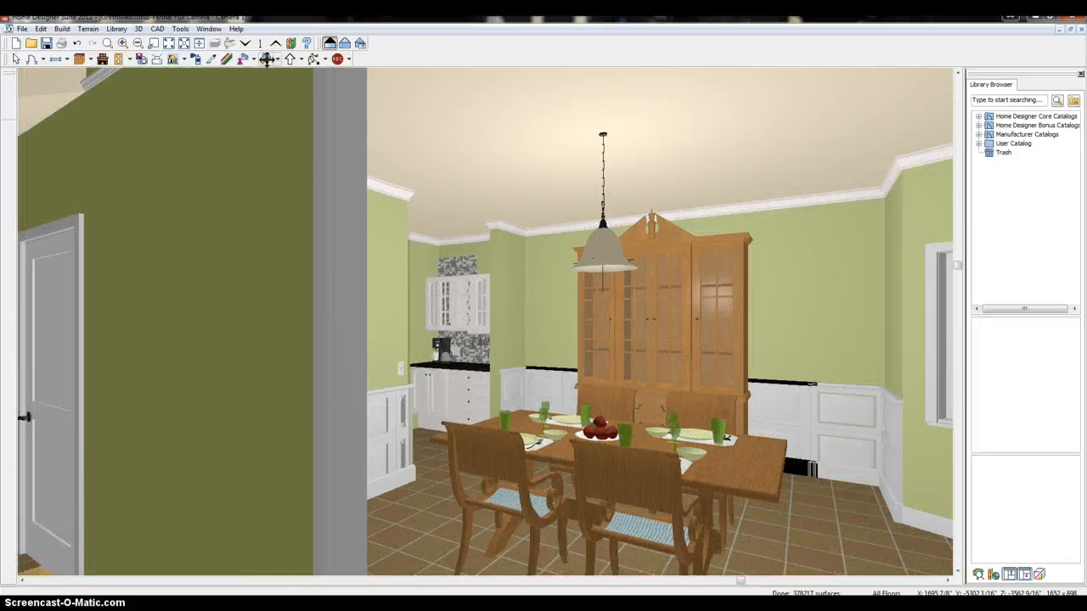
pyautogui.press('Right')
pyautogui.press('Right')
pyautogui.press('Left')
pyautogui.press('Up')
pyautogui.press('Up')
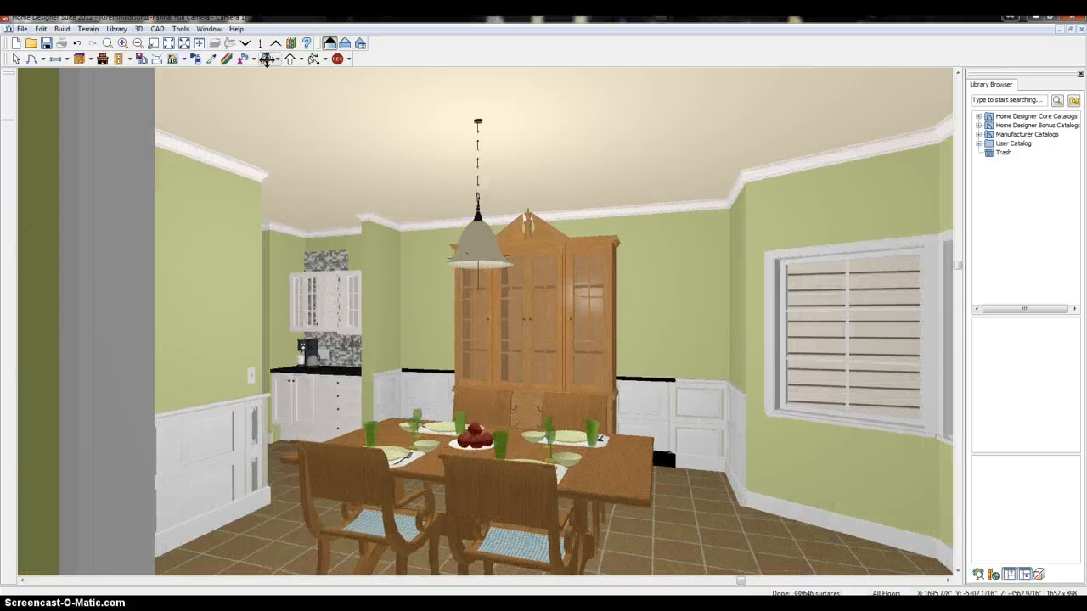
pyautogui.press('Right')
pyautogui.press('Right')
pyautogui.press('Right')
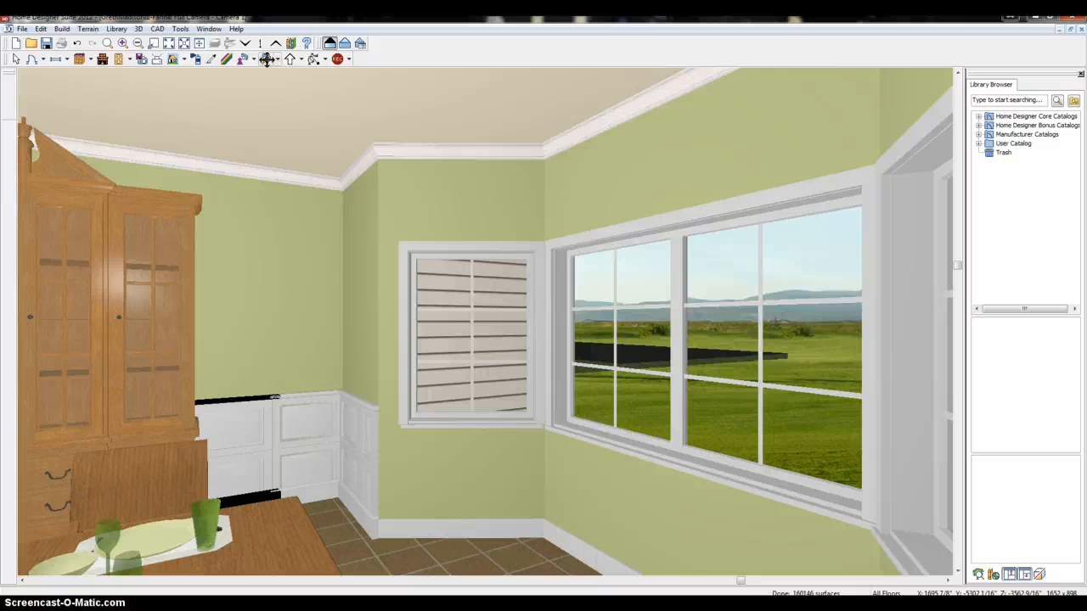
# Step: Swing the camera back across the dining room to examine the hutch, set table and wainscoted wall
pyautogui.press('Left')
pyautogui.press('Left')
pyautogui.press('Left')
pyautogui.press('Left')
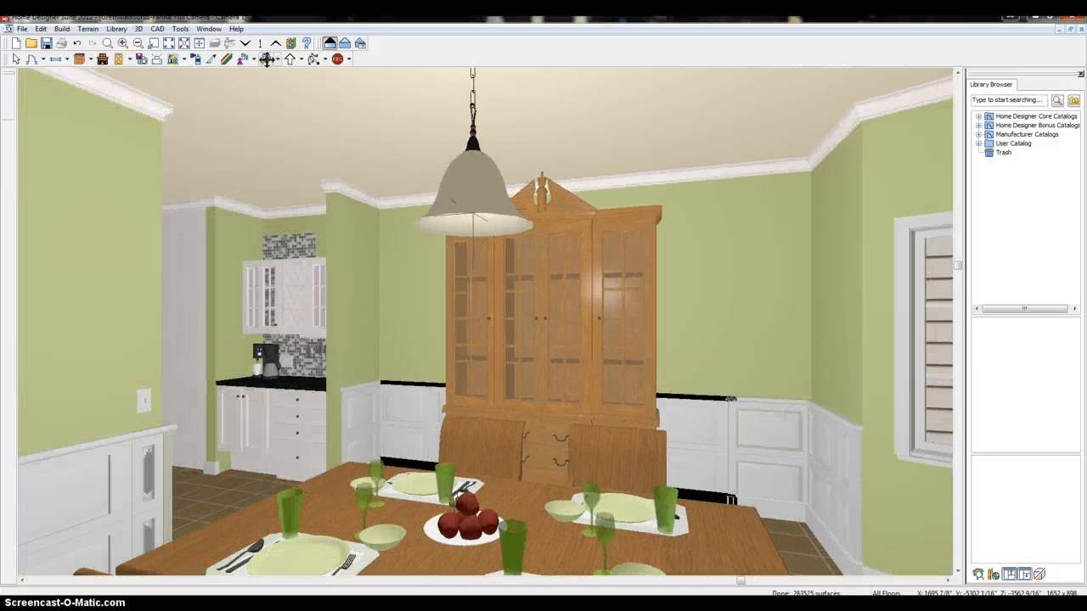
pyautogui.press('Left')
pyautogui.press('Left')
pyautogui.press('Left')
pyautogui.press('Left')
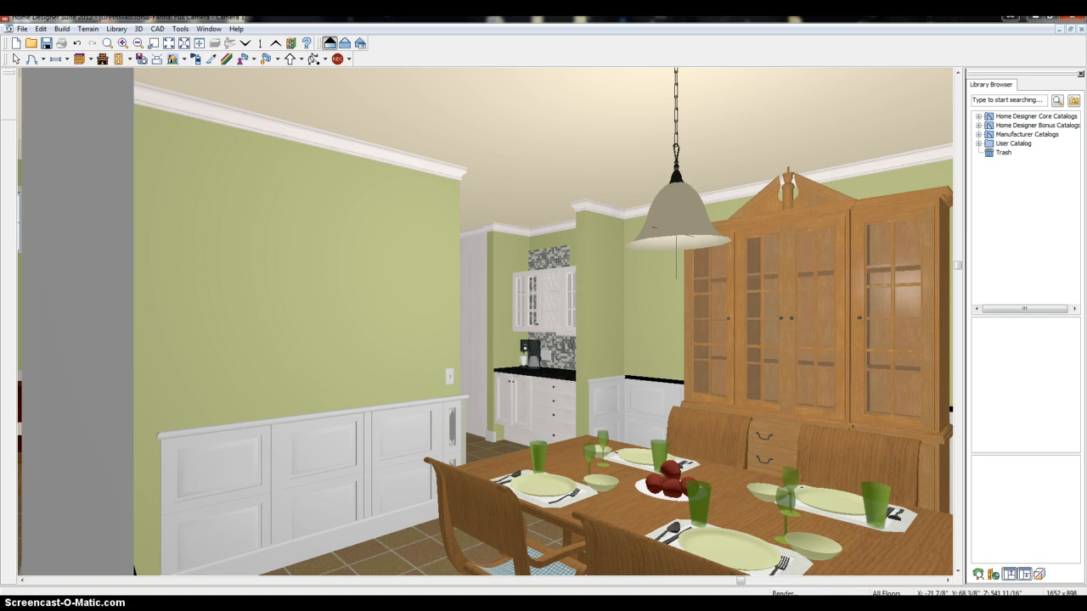
# Step: Walk the camera past the dining table to examine the coffee bar with its glass cabinets and mosaic backsplash
pyautogui.press('Up')
pyautogui.press('Up')
pyautogui.press('Up')
pyautogui.press('Up')
pyautogui.press('Up')
pyautogui.press('Up')
pyautogui.press('Right')
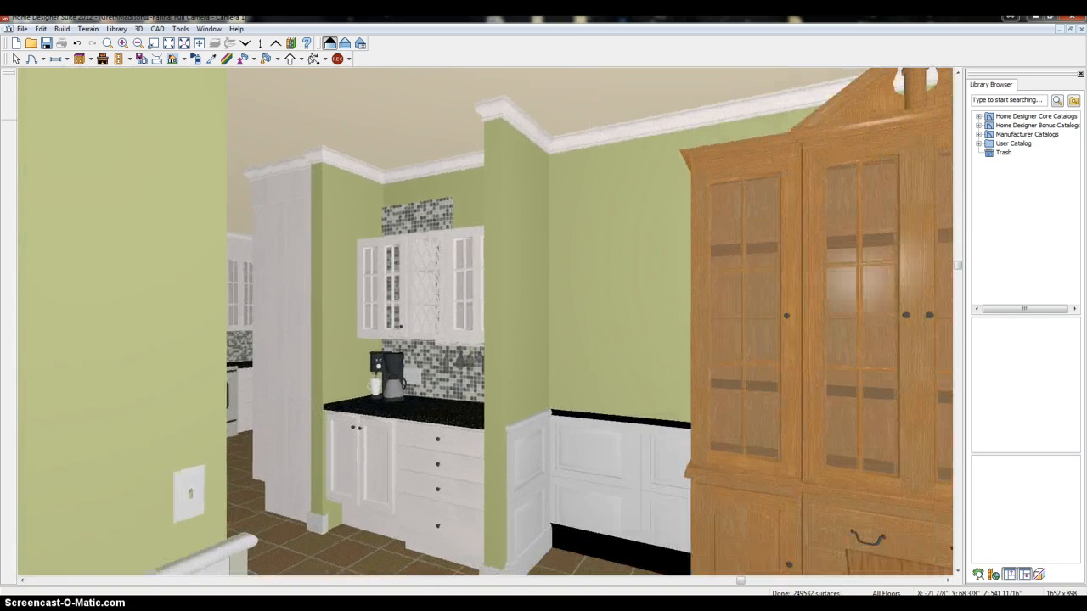
pyautogui.press('Left')
pyautogui.press('Left')
pyautogui.press('Left')
pyautogui.press('Left')
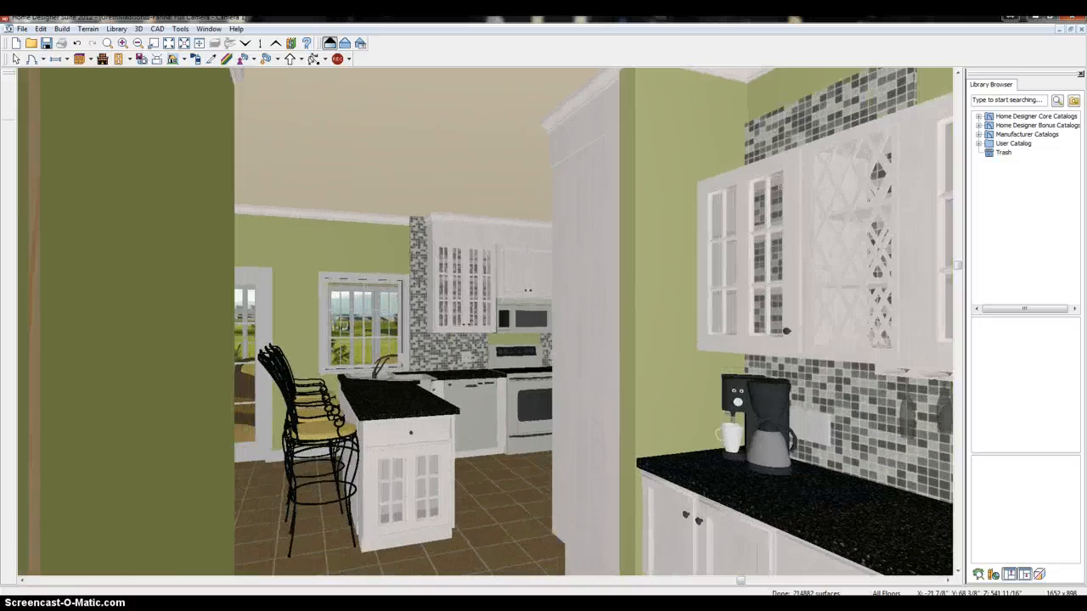
# Step: Walk the camera into the kitchen to examine the island, bar stools and glass doors to the adjoining room
pyautogui.press('Left')
pyautogui.press('Left')
pyautogui.press('Left')
pyautogui.press('Left')
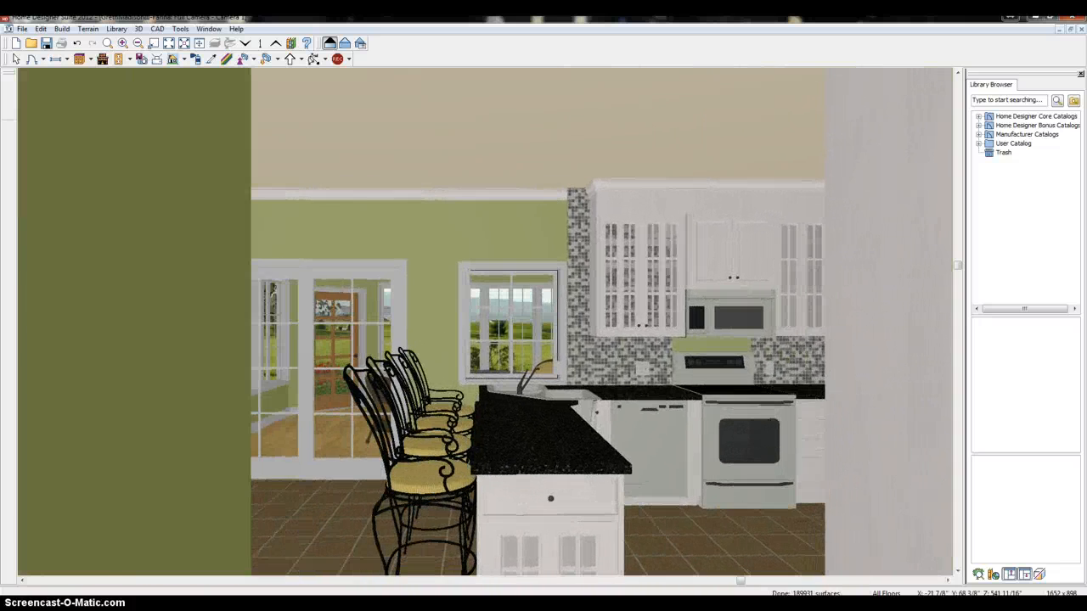
pyautogui.press('Down')
pyautogui.press('Down')
pyautogui.press('Down')
pyautogui.press('Down')
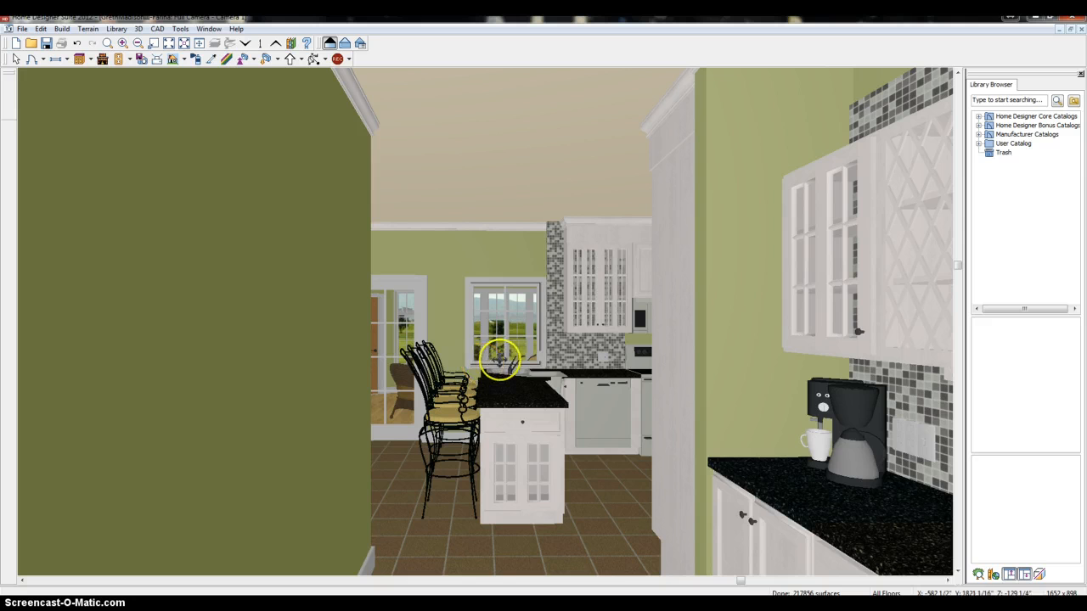
pyautogui.scroll(5, 499, 361)
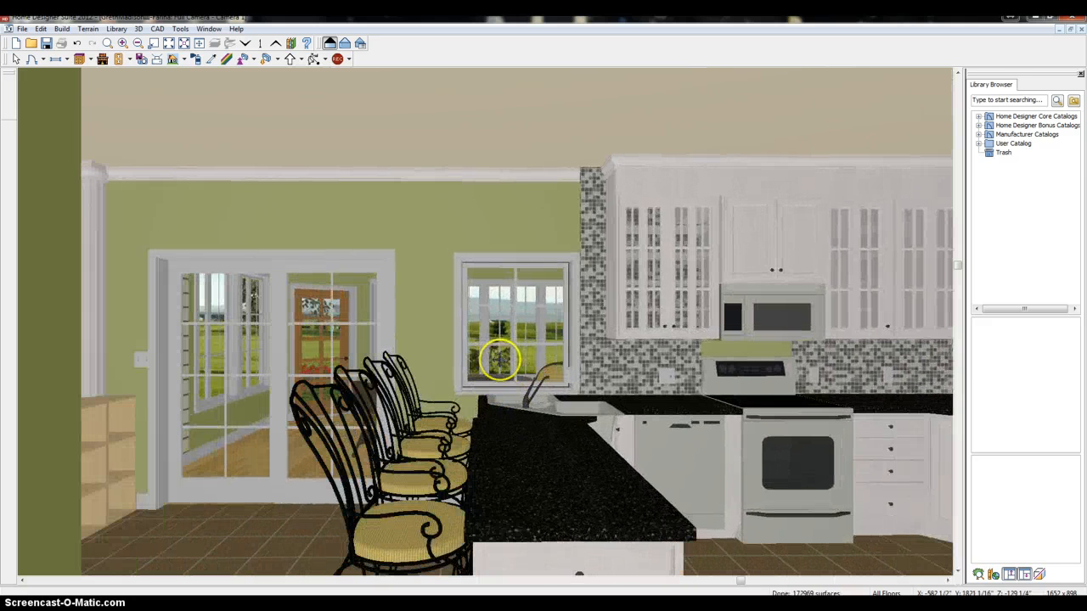
pyautogui.press('Left')
pyautogui.press('Left')
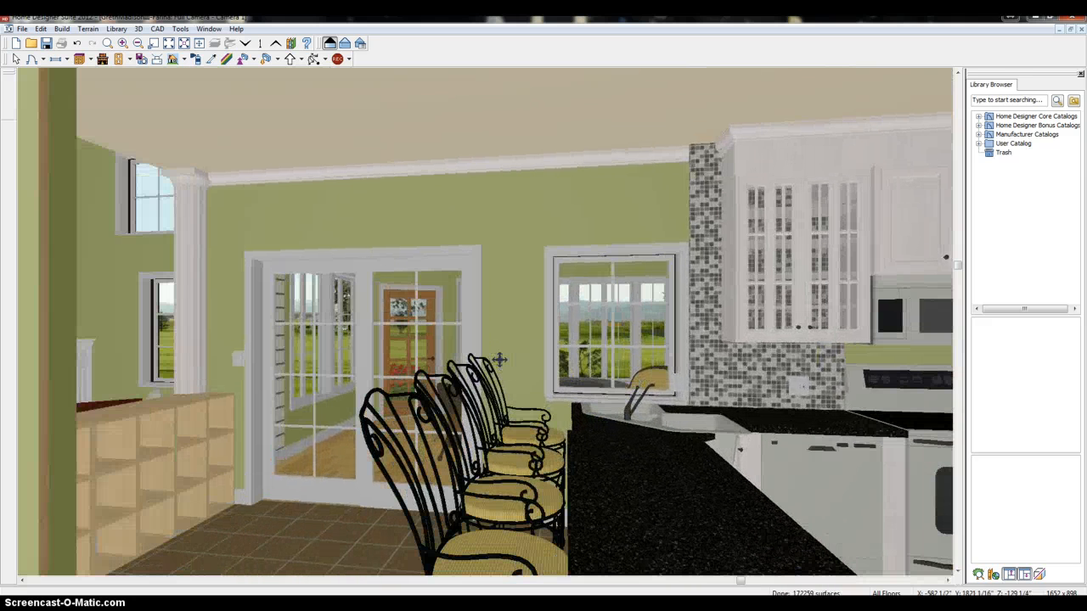
# Step: Pan across the kitchen to examine the sink window, stove wall, upper cabinets and tall pantry cabinets
pyautogui.press('Right')
pyautogui.press('Right')
pyautogui.press('Right')
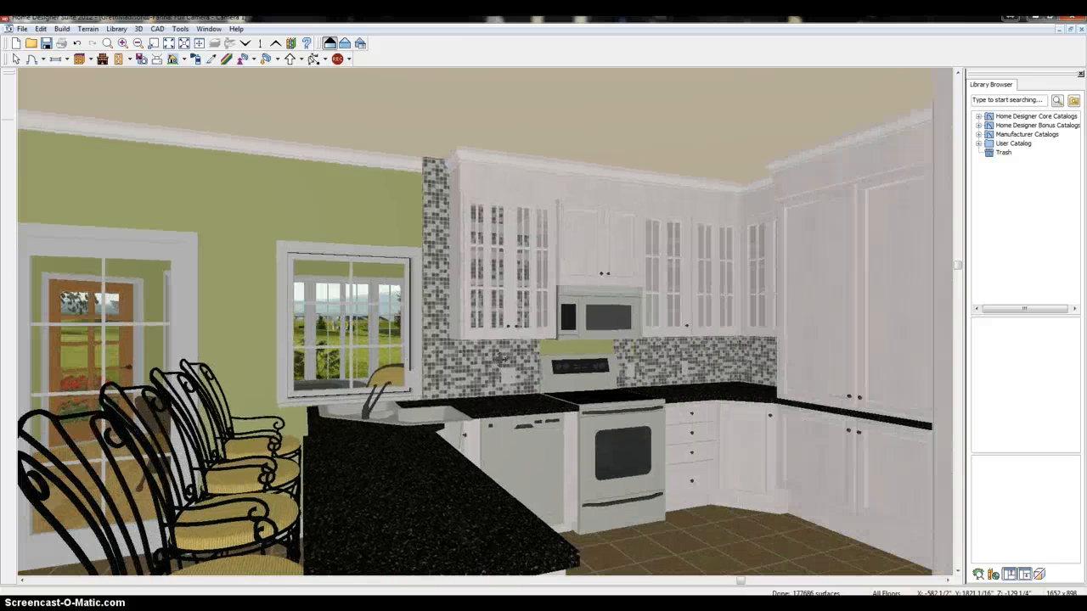
pyautogui.press('Right')
pyautogui.press('Right')
pyautogui.press('Right')
pyautogui.press('Right')
pyautogui.press('Right')
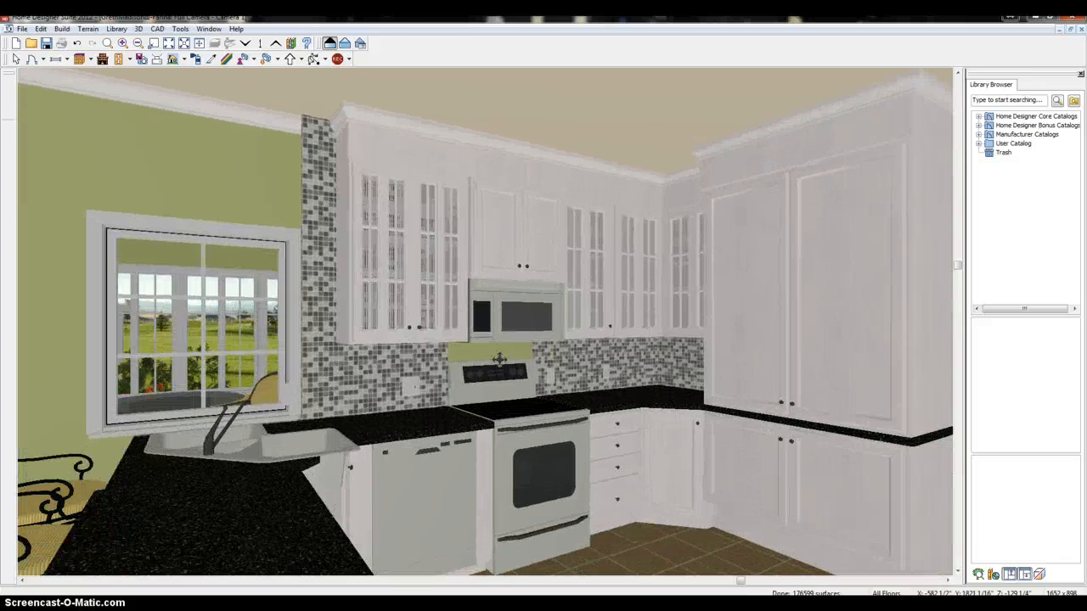
pyautogui.press('Down')
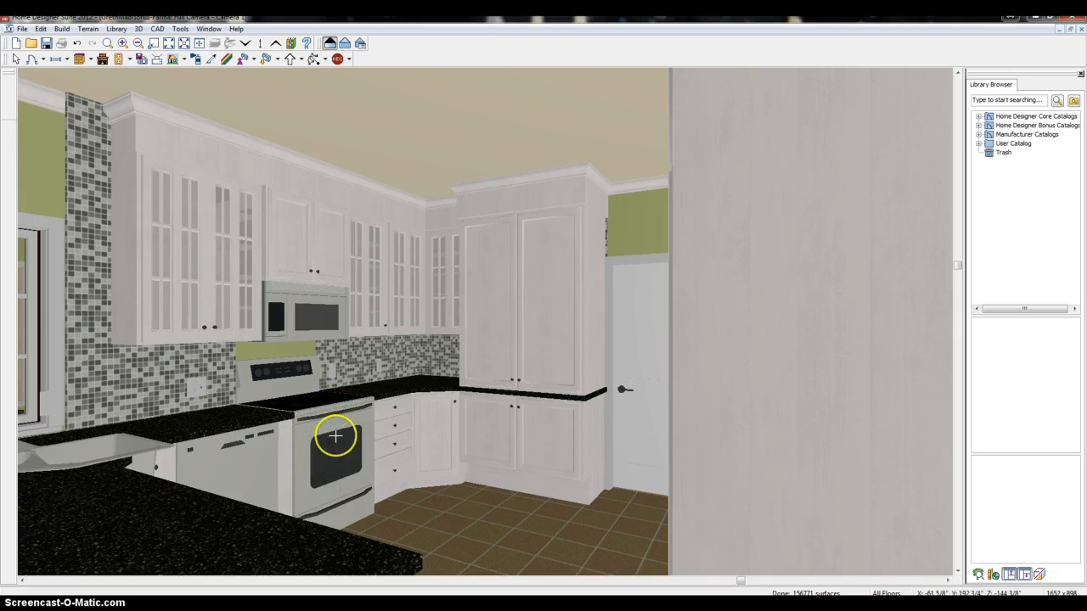
# Step: Move in over the kitchen counter and turn past the stove corner to examine the pantry and refrigerator wall
pyautogui.press('Left')
pyautogui.press('Left')
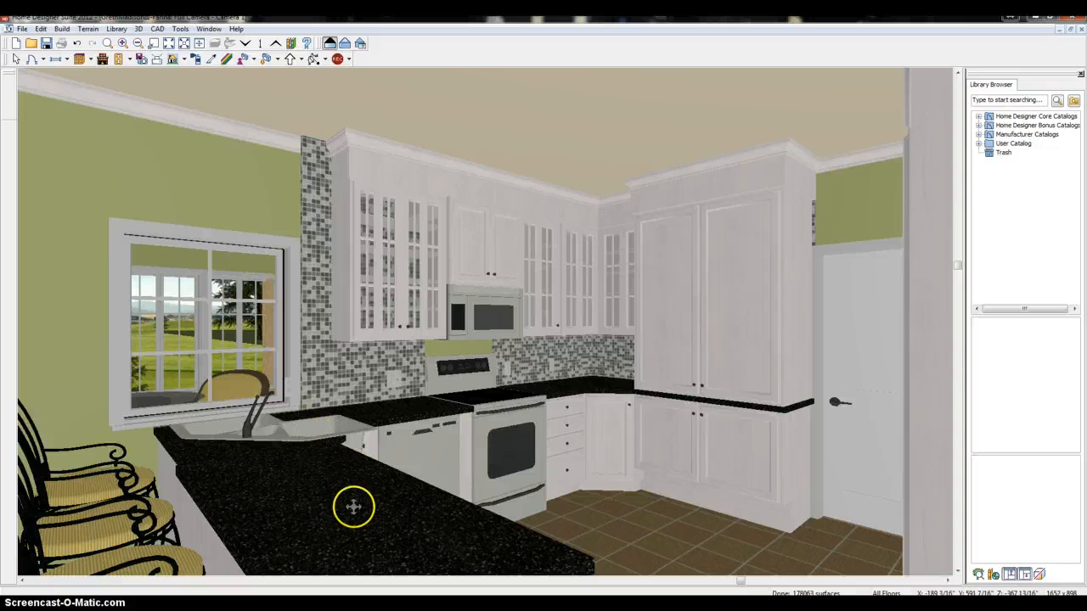
pyautogui.press('Up')
pyautogui.press('Up')
pyautogui.press('Up')
pyautogui.press('Up')
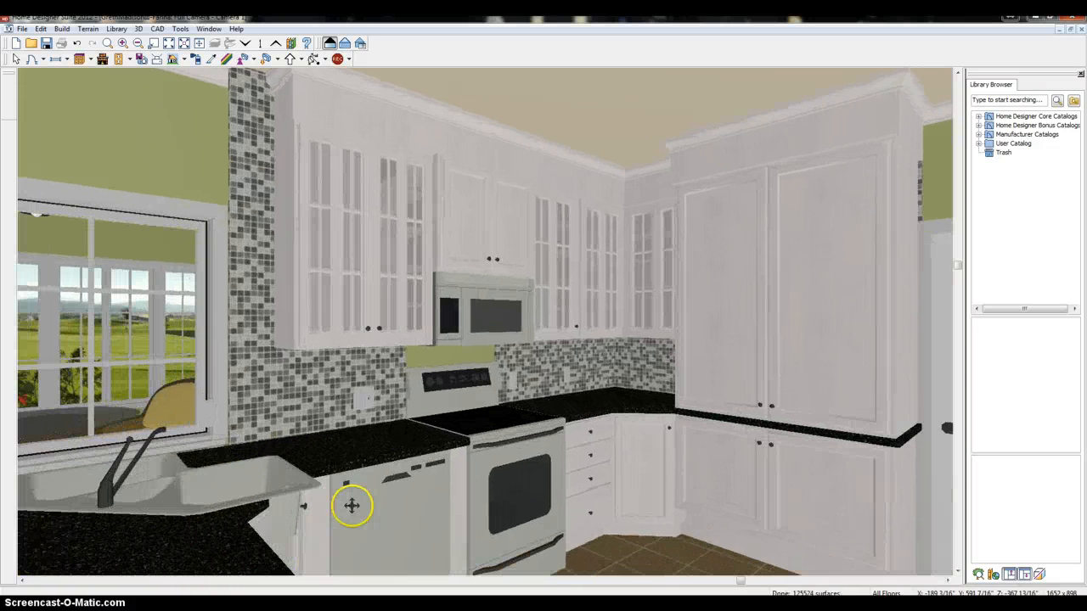
pyautogui.press('Right')
pyautogui.press('Right')
pyautogui.press('Right')
pyautogui.press('Right')
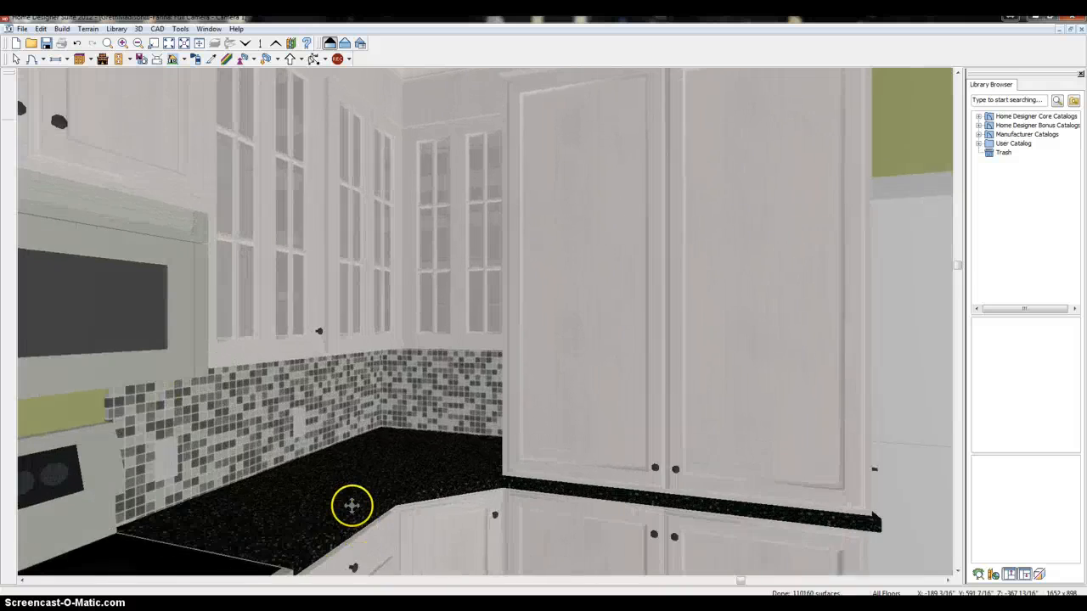
pyautogui.press('Right')
pyautogui.press('Right')
pyautogui.press('Right')
pyautogui.press('Right')
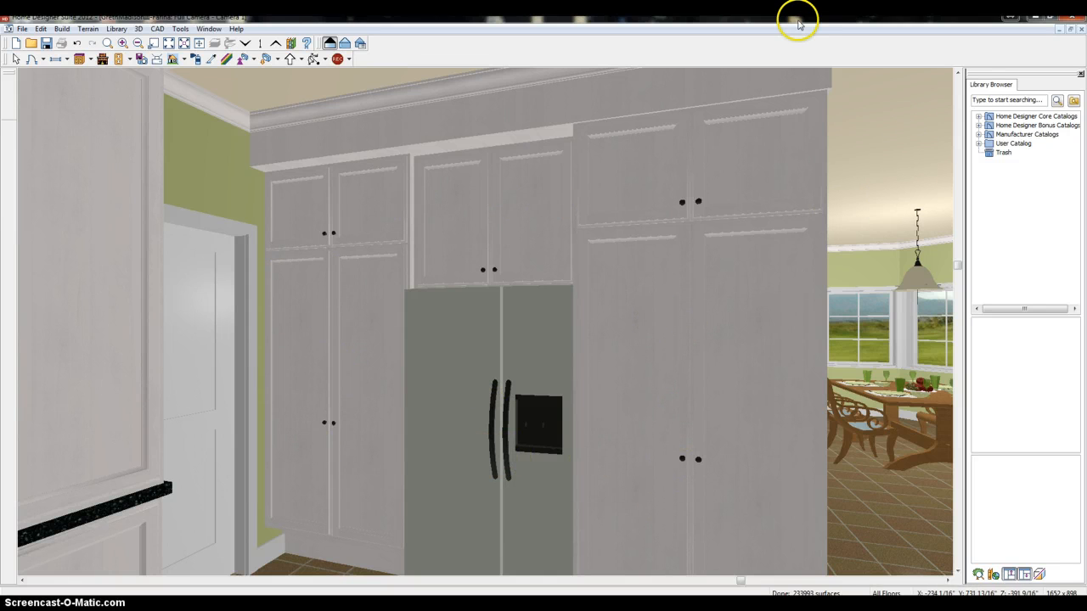
# Step: Walk the camera past the refrigerator and through the white door beside the tall cabinets into the laundry room
pyautogui.press('Up')
pyautogui.press('Up')
pyautogui.press('Up')
pyautogui.press('Up')
pyautogui.press('Left')
pyautogui.press('Up')
pyautogui.press('Left')
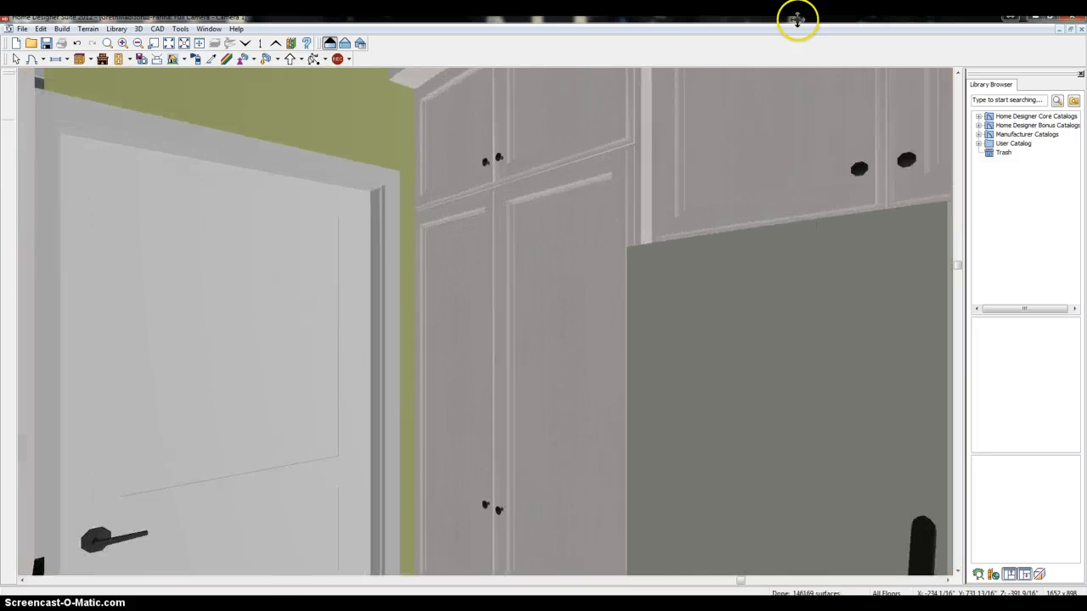
pyautogui.press('Left')
pyautogui.press('Left')
pyautogui.press('Left')
pyautogui.press('Left')
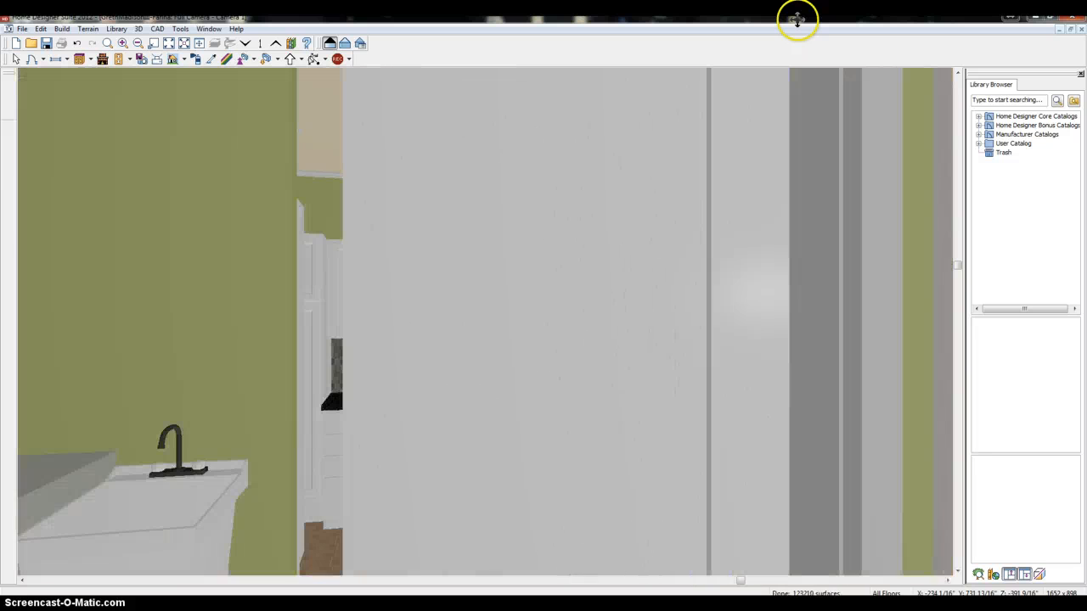
# Step: Turn the camera inside the laundry room to examine the washer, dryer and utility sink
pyautogui.press('Up')
pyautogui.press('Up')
pyautogui.press('Left')
pyautogui.press('Left')
pyautogui.press('Left')
pyautogui.press('Left')
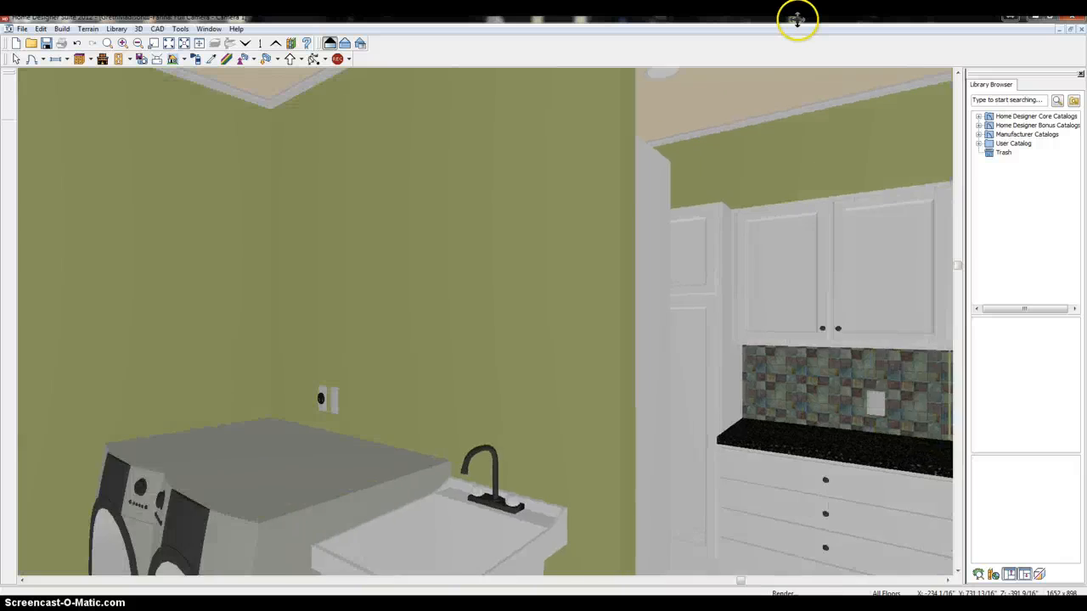
pyautogui.press('Left')
pyautogui.press('Left')
pyautogui.press('Left')
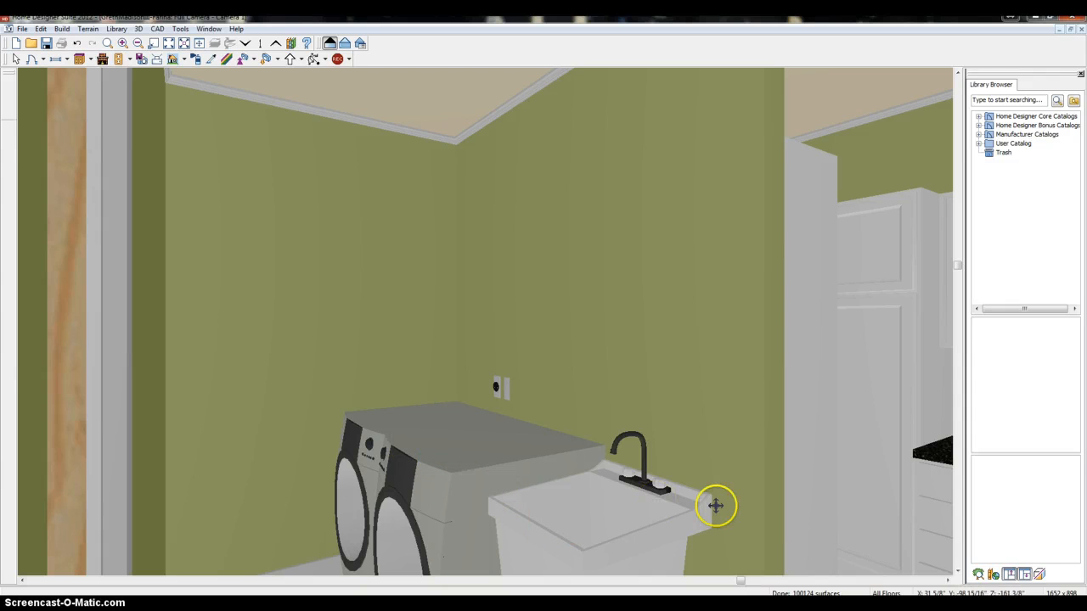
# Step: Turn toward the laundry room's wall and base cabinets to examine the black countertop and tile backsplash
pyautogui.press('Right')
pyautogui.press('Right')
pyautogui.press('Right')
pyautogui.press('Right')
pyautogui.press('Up')
pyautogui.press('Up')
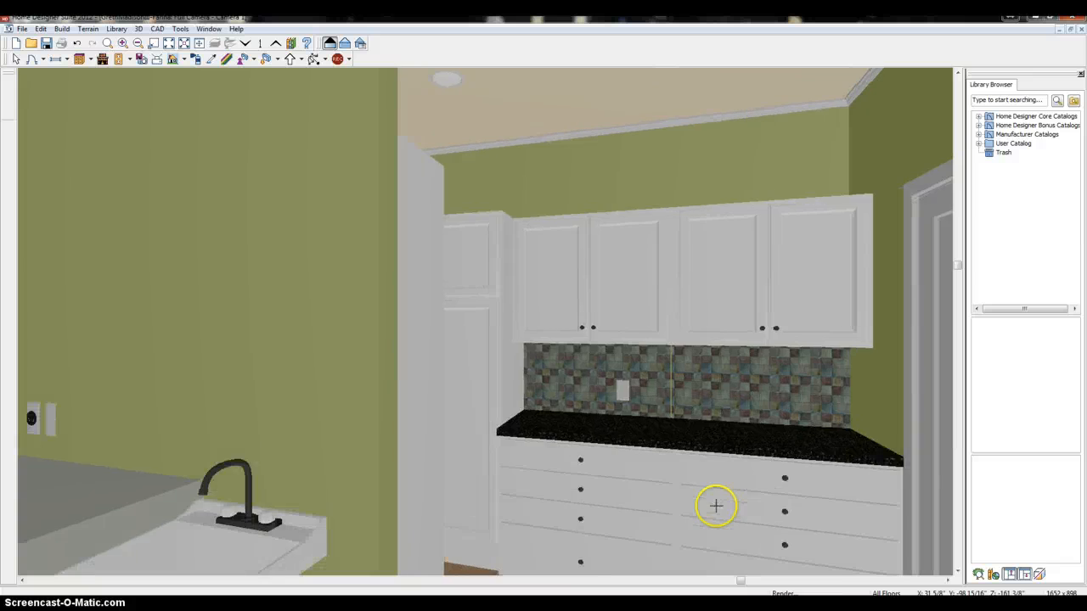
# Step: Back the camera up across the laundry room to examine the appliance alcove, interior door and tall storage cabinets
pyautogui.press('Left')
pyautogui.press('Left')
pyautogui.press('Left')
pyautogui.press('Left')
pyautogui.press('Left')
pyautogui.press('Down')
pyautogui.press('Down')
pyautogui.press('Down')
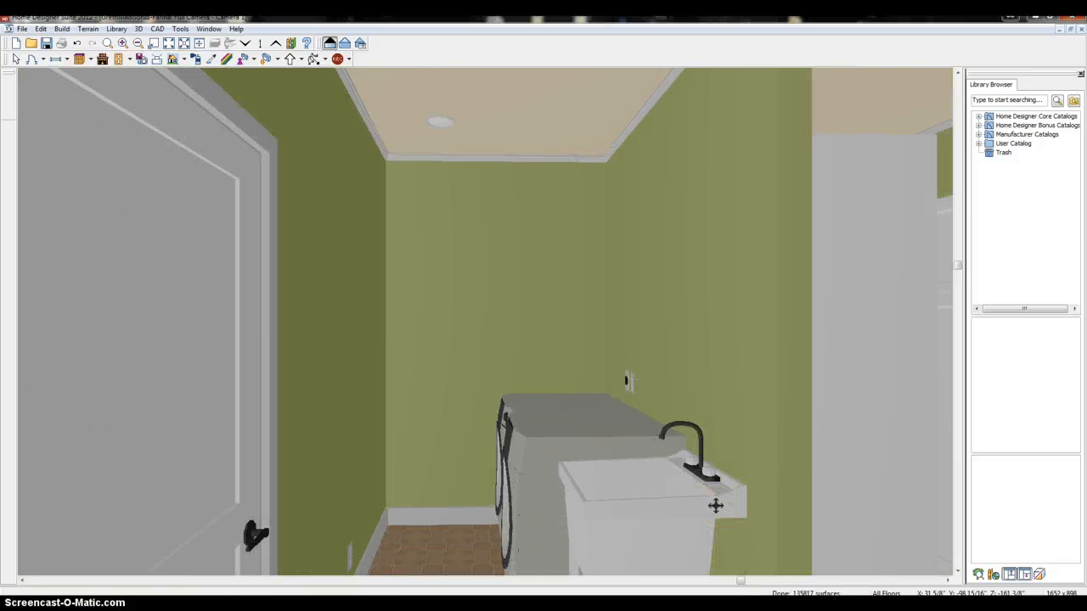
pyautogui.press('Right')
pyautogui.press('Right')
pyautogui.press('Right')
pyautogui.press('Right')
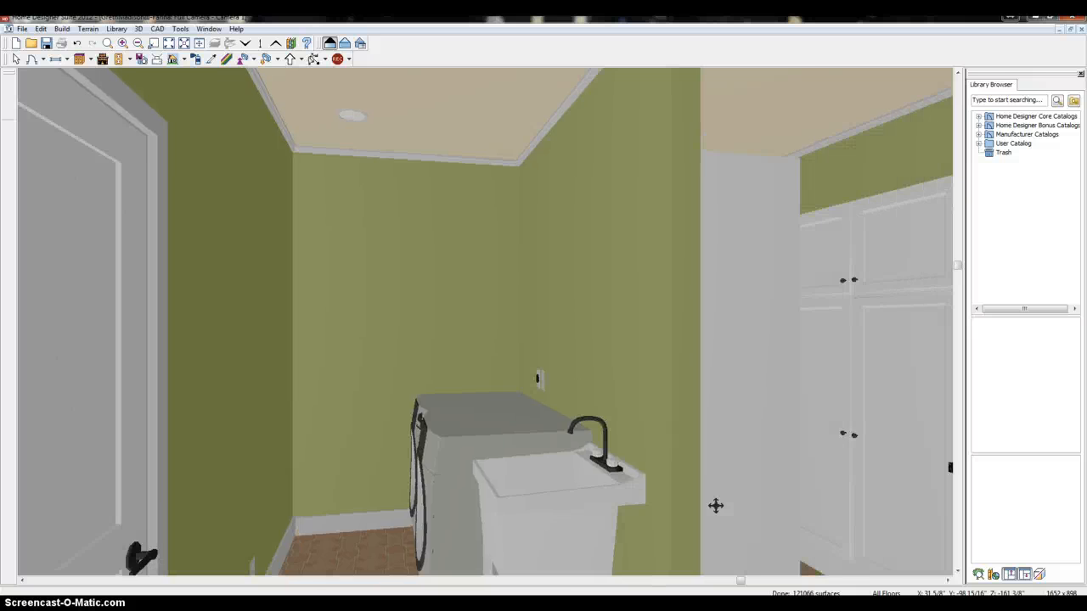
# Step: Turn the camera across the laundry room to examine the wall cabinets, black countertop, backsplash and tall storage cabinets
pyautogui.press('Left')
pyautogui.press('Left')
pyautogui.press('Left')
pyautogui.press('Left')
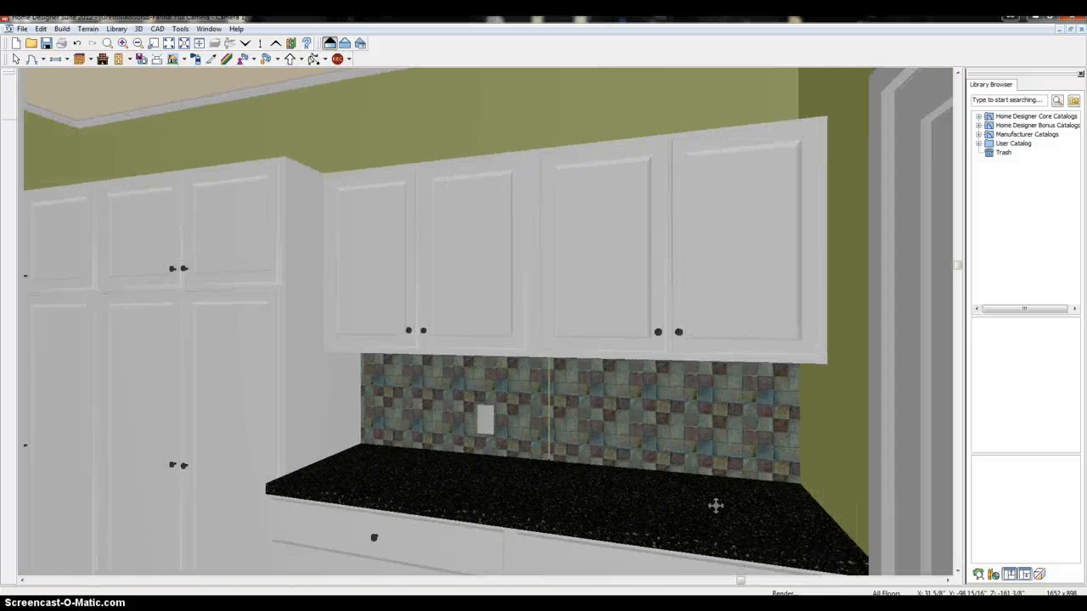
pyautogui.press('Right')
pyautogui.press('Right')
pyautogui.press('Right')
pyautogui.press('Right')
pyautogui.press('Right')
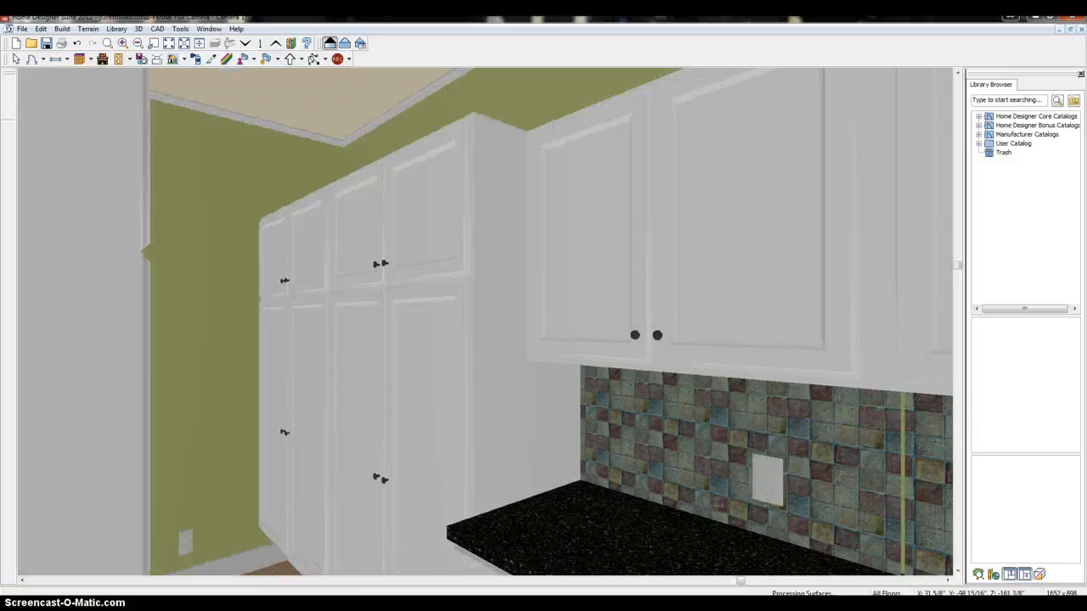
# Step: Move the camera toward the aisle between the two rows of tall storage cabinets in the laundry room
pyautogui.press('Up')
pyautogui.press('Left')
pyautogui.press('Left')
pyautogui.press('Left')
pyautogui.press('Left')
pyautogui.press('Left')
pyautogui.press('Left')
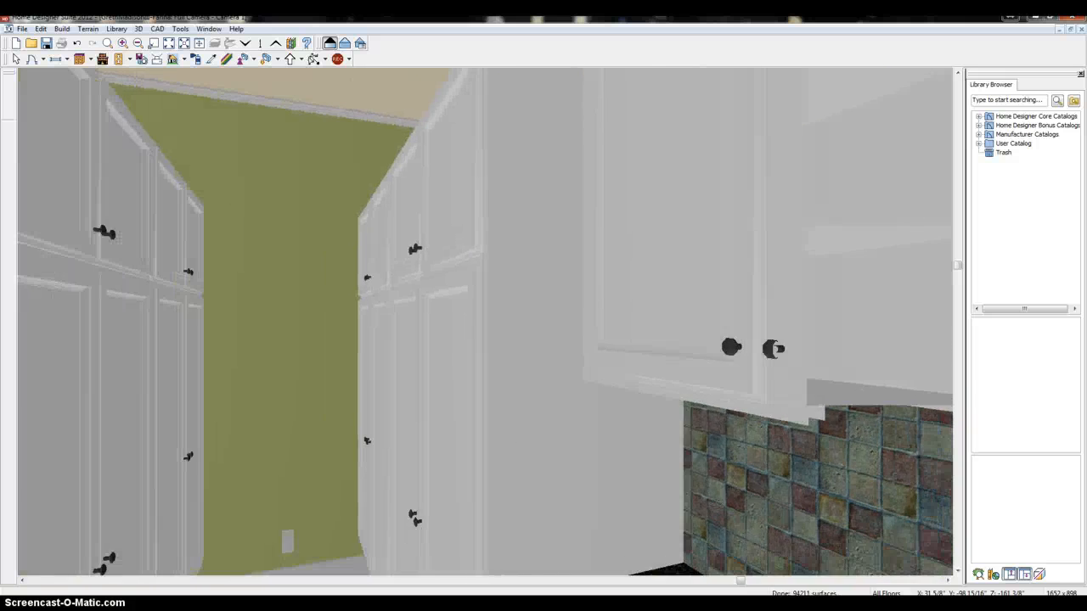
pyautogui.press('Left')
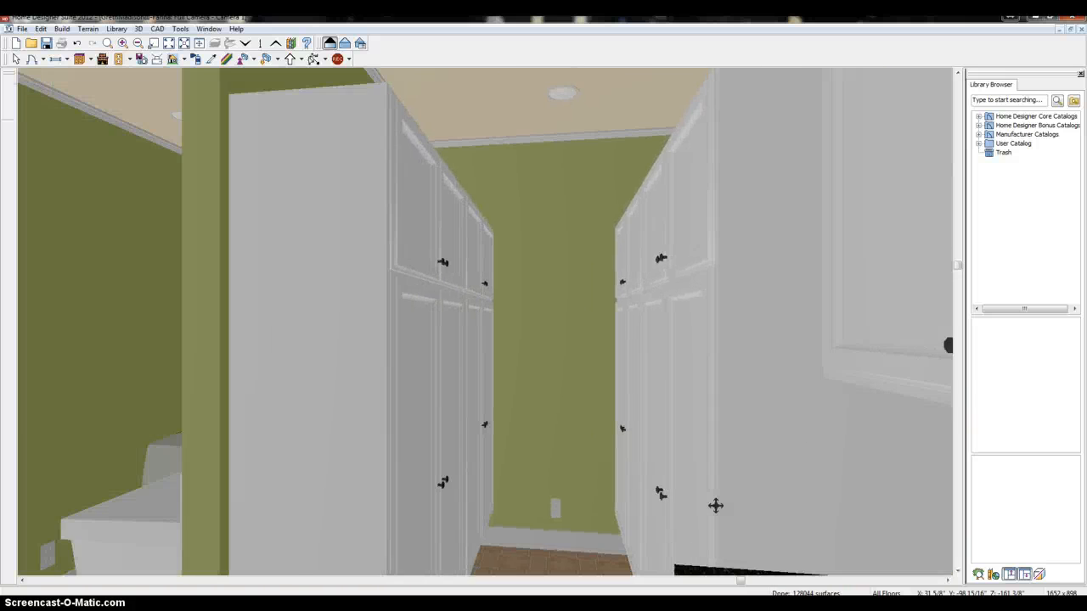
pyautogui.press('Up')
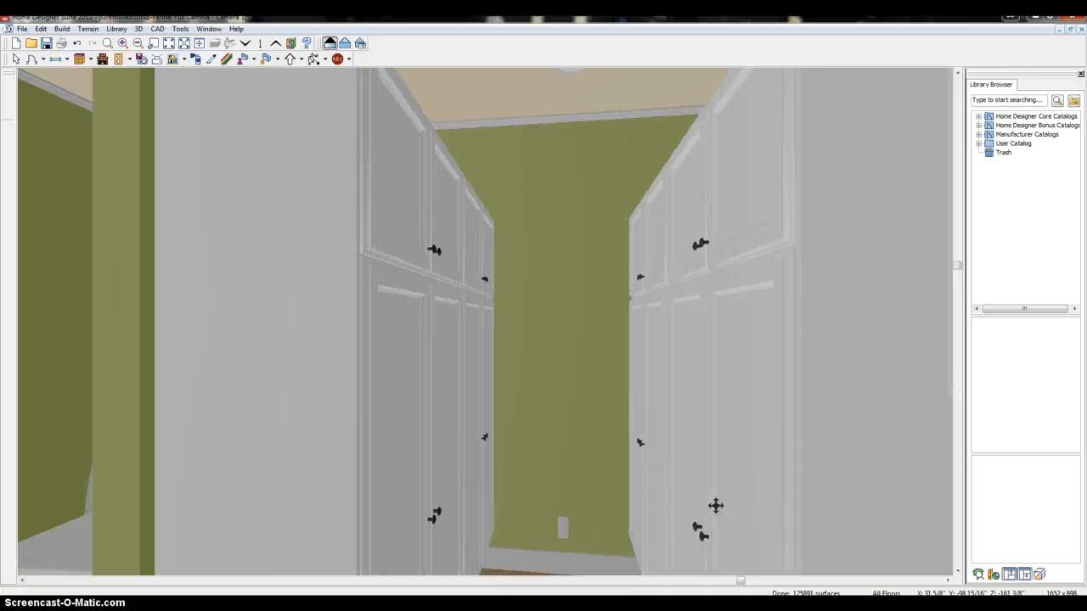
# Step: Turn the camera away from the storage aisle and take it into the garage, facing the parked vehicles
pyautogui.press('Left')
pyautogui.press('Left')
pyautogui.press('Left')
pyautogui.press('Left')
pyautogui.press('Left')
pyautogui.press('Left')
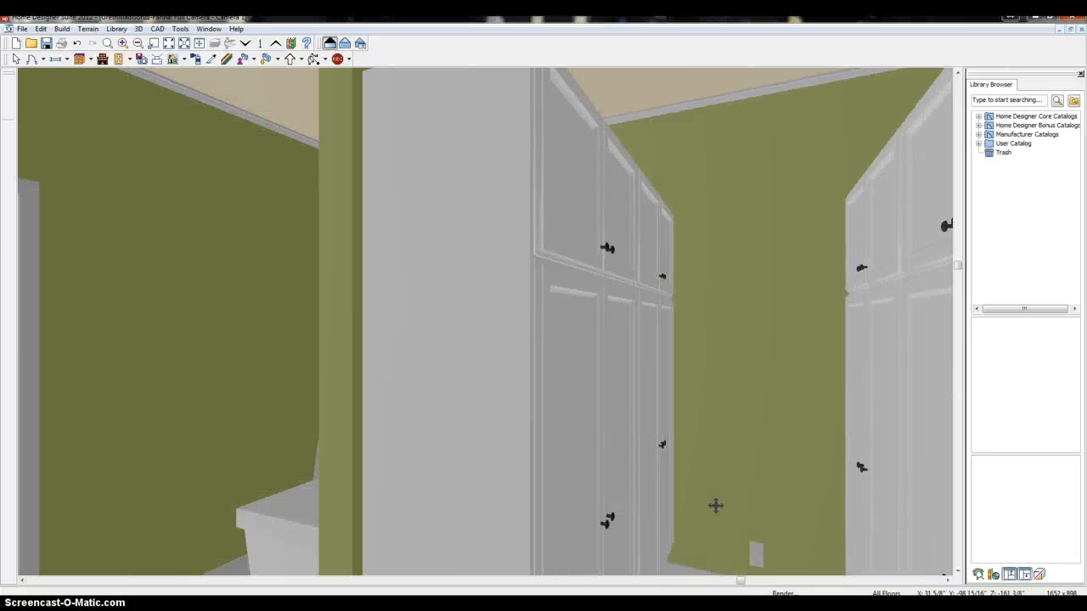
pyautogui.press('Left')
pyautogui.press('Left')
pyautogui.press('Left')
pyautogui.press('Left')
pyautogui.press('Left')
pyautogui.press('Left')
pyautogui.press('Left')
pyautogui.press('Left')
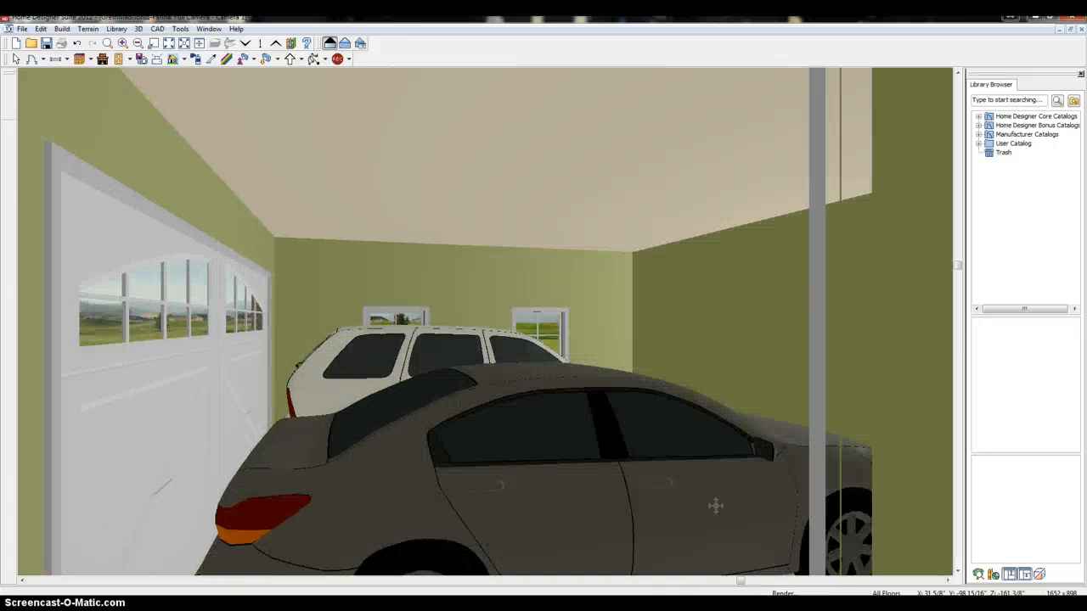
# Step: Pan the camera around the garage to examine the two vehicles, the overhead door and the glazed side door
pyautogui.press('Left')
pyautogui.press('Left')
pyautogui.press('Left')
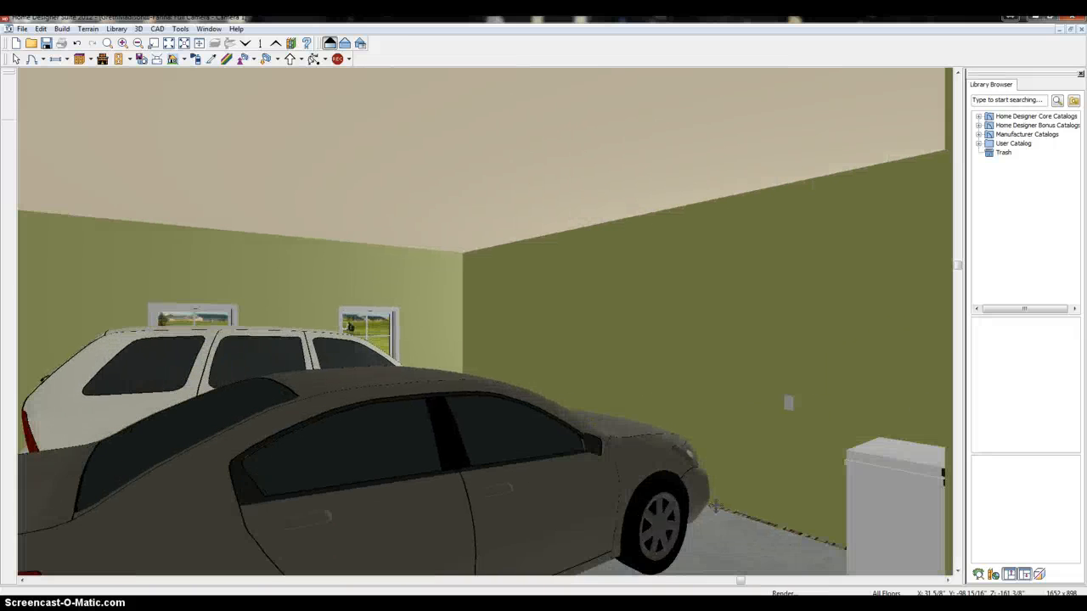
pyautogui.press('Left')
pyautogui.press('Left')
pyautogui.press('Left')
pyautogui.press('Left')
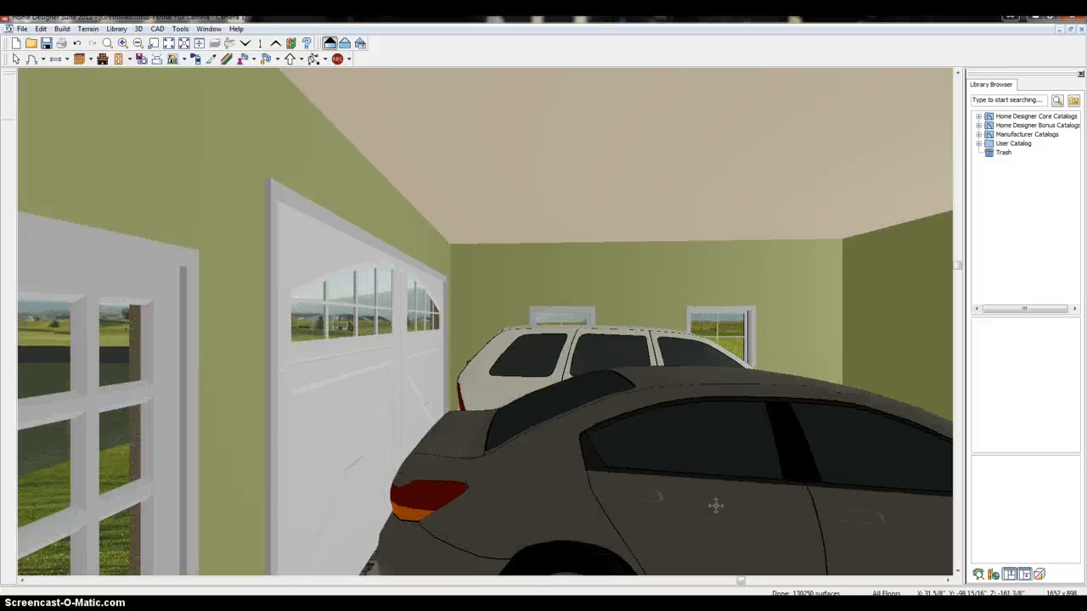
pyautogui.press('Left')
pyautogui.press('Left')
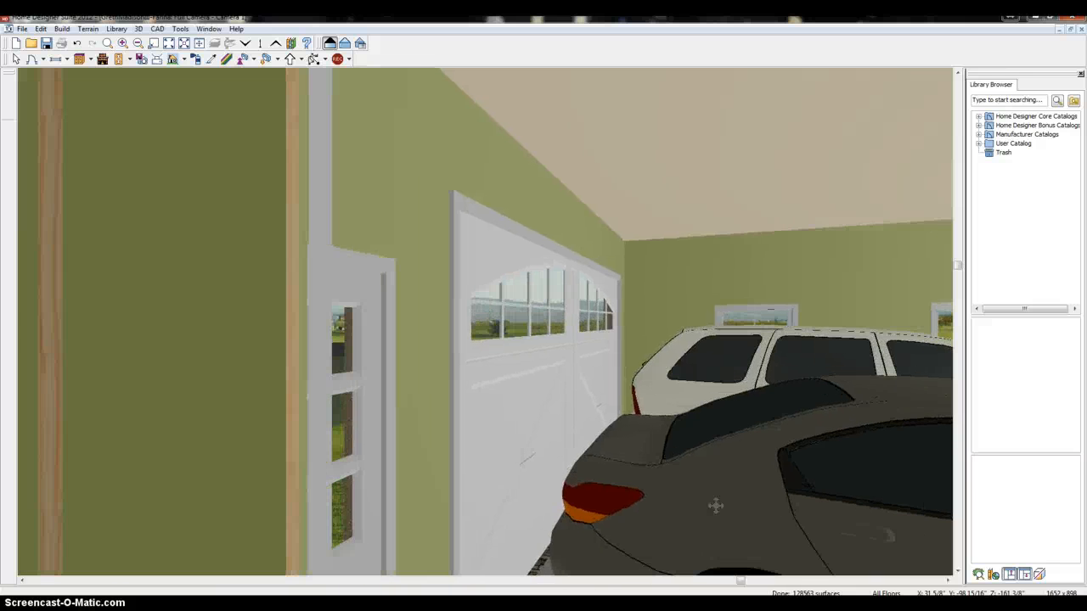
# Step: Bring the camera closer to the dark sedan and pan across the garage to the chest freezer
pyautogui.press('Right')
pyautogui.press('Right')
pyautogui.press('Left')
pyautogui.press('Left')
pyautogui.press('Right')
pyautogui.press('Right')
pyautogui.press('Right')
pyautogui.press('Right')
pyautogui.press('Right')
pyautogui.press('Right')
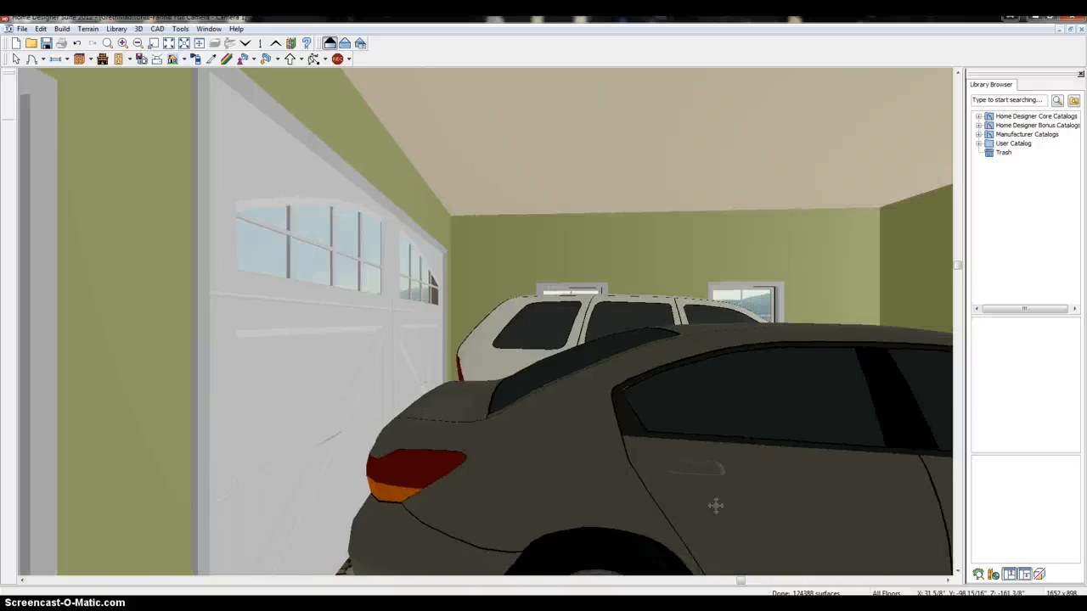
pyautogui.press('Right')
pyautogui.press('Right')
pyautogui.press('Right')
pyautogui.press('Right')
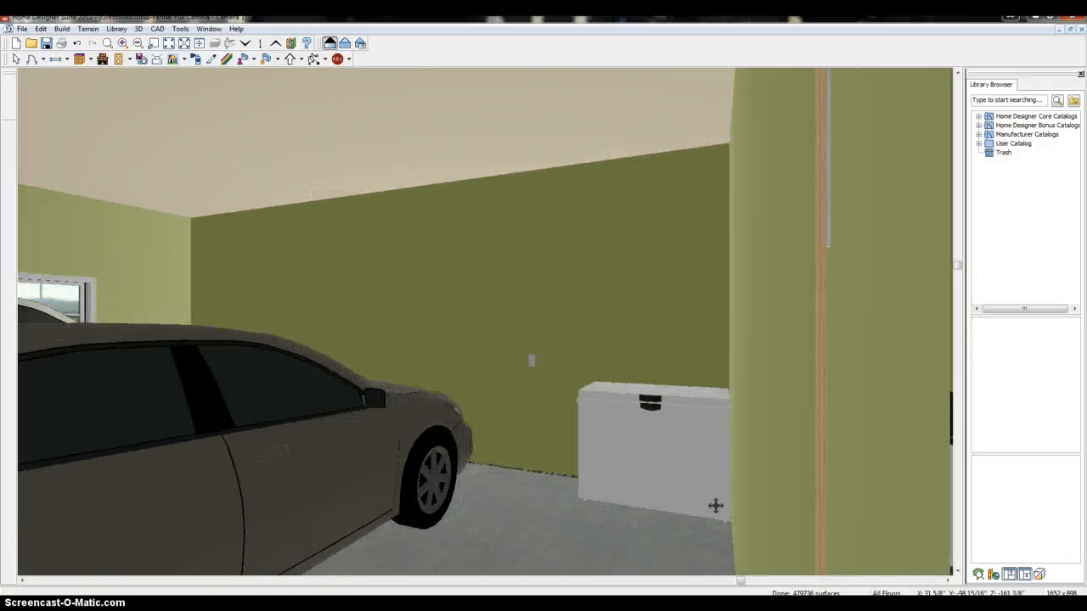
# Step: Turn the camera away from the garage and walk it back into the laundry room, facing the storage aisle
pyautogui.press('Right')
pyautogui.press('Right')
pyautogui.press('Right')
pyautogui.press('Right')
pyautogui.press('Right')
pyautogui.press('Right')
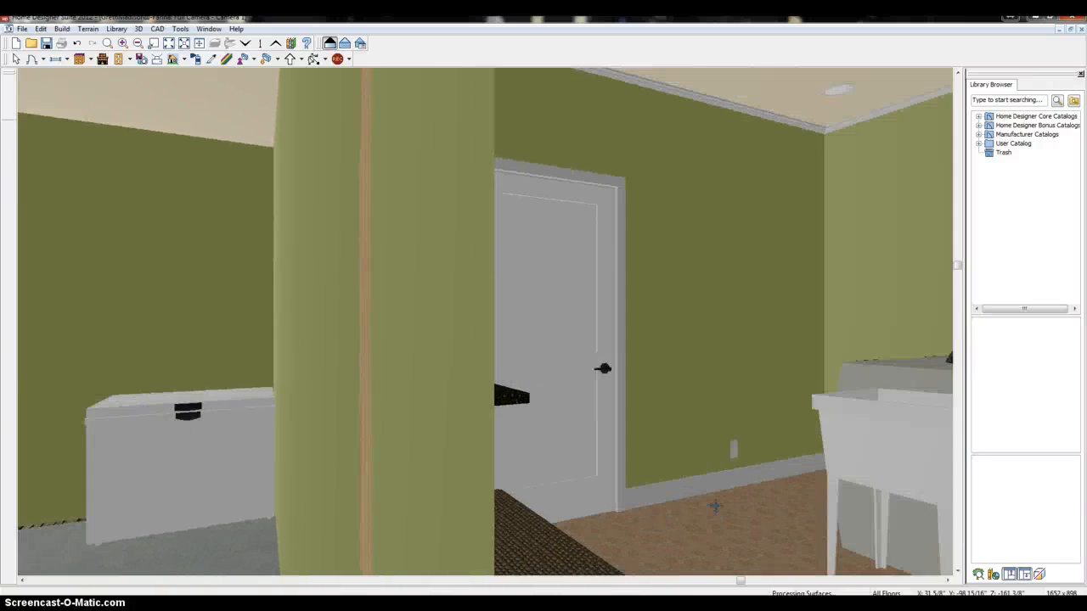
pyautogui.press('Up')
pyautogui.press('Up')
pyautogui.press('Up')
pyautogui.press('Right')
pyautogui.press('Right')
pyautogui.press('Right')
pyautogui.press('Right')
pyautogui.press('Up')
pyautogui.press('Up')
pyautogui.press('Up')
pyautogui.press('Up')
pyautogui.press('Up')
pyautogui.press('Up')
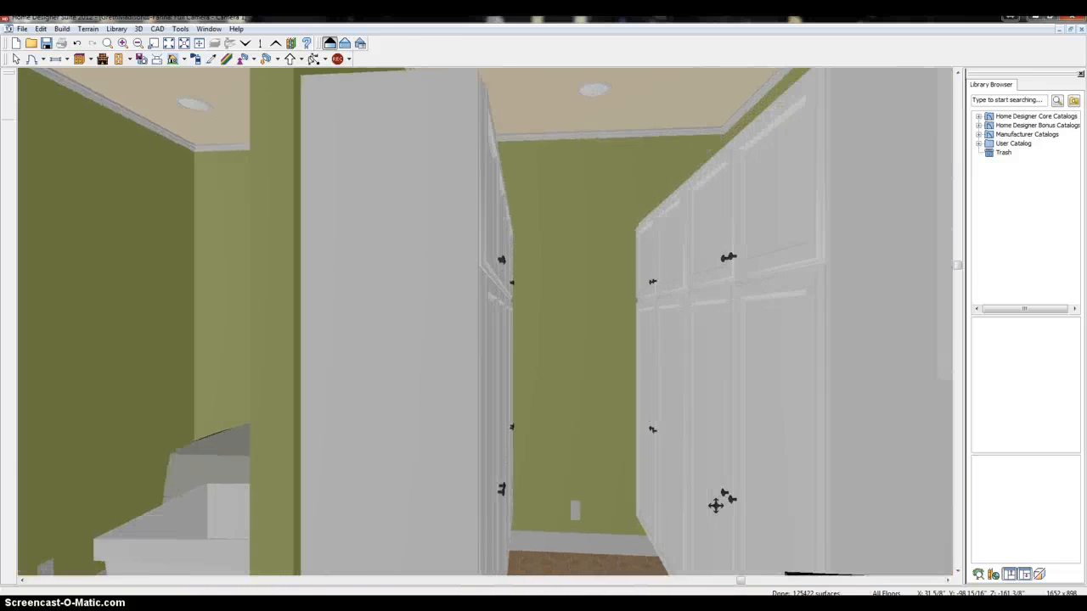
# Step: Turn the camera toward the laundry room's interior door beside the black countertop and approach it
pyautogui.press('Left')
pyautogui.press('Left')
pyautogui.press('Left')
pyautogui.press('Left')
pyautogui.press('Left')
pyautogui.press('Left')
pyautogui.press('Left')
pyautogui.press('Left')
pyautogui.press('Up')
pyautogui.press('Up')
pyautogui.press('Up')
pyautogui.press('Up')
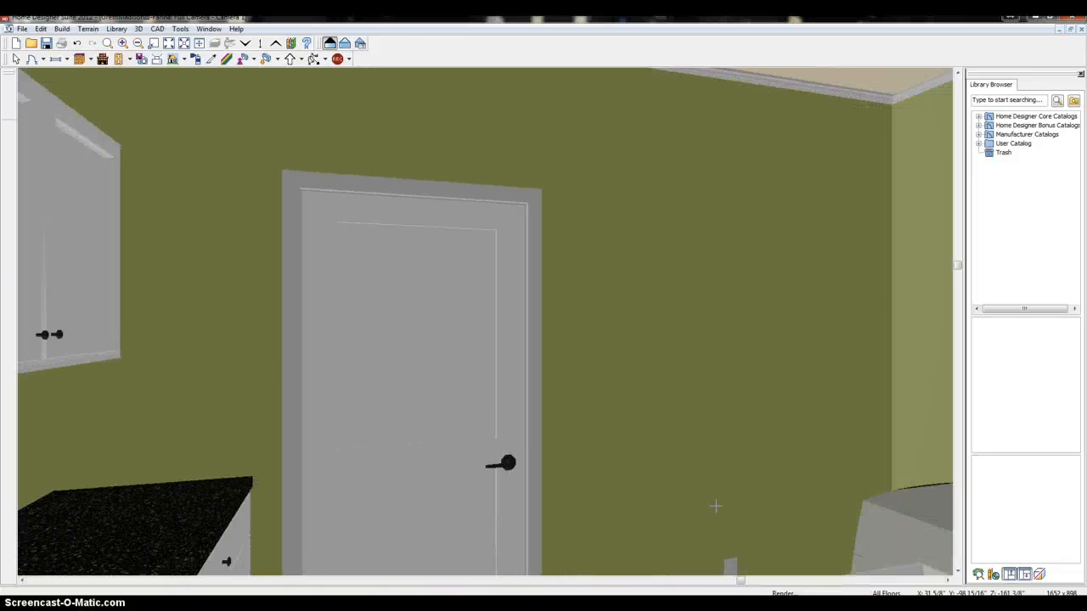
# Step: Bring the camera back into the kitchen, facing the peninsula and the living room beyond
pyautogui.press('Right')
pyautogui.press('Right')
pyautogui.press('Right')
pyautogui.press('Right')
pyautogui.press('Right')
pyautogui.press('Right')
pyautogui.press('Right')
pyautogui.press('Right')
pyautogui.press('Right')
pyautogui.press('Right')
pyautogui.press('Right')
pyautogui.press('Right')
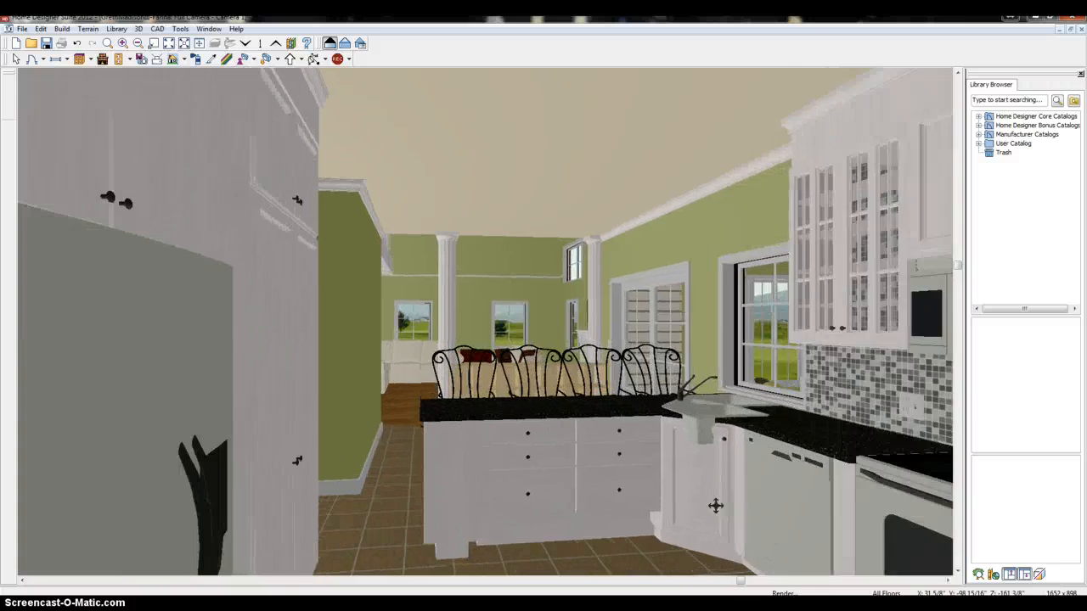
# Step: Walk the camera past the refrigerator up to the kitchen peninsula, looking over the bar stools toward the living room
pyautogui.press('Up')
pyautogui.press('Up')
pyautogui.press('Up')
pyautogui.press('Up')
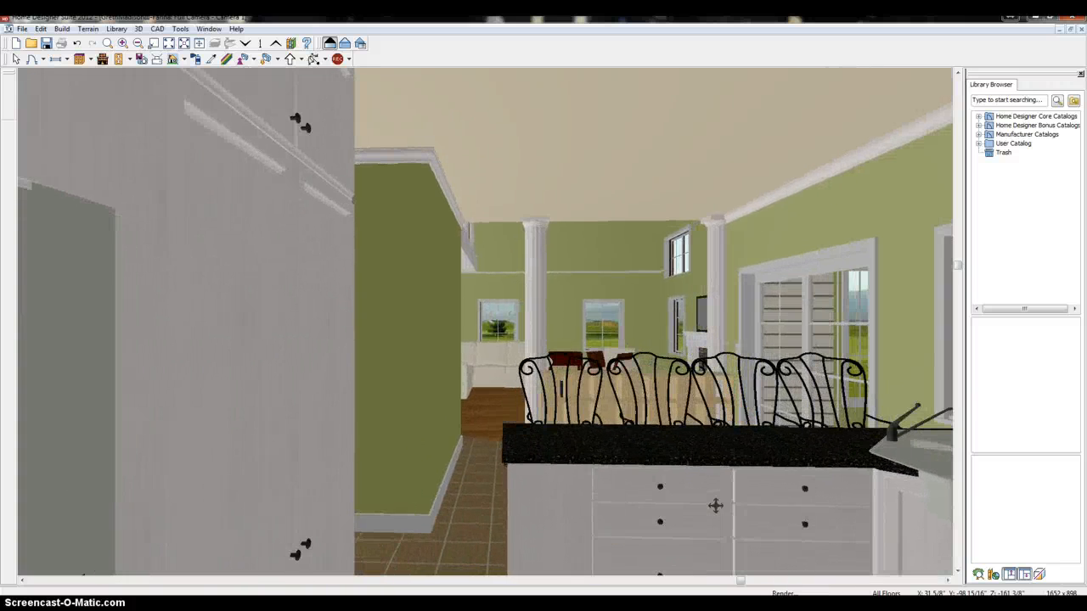
pyautogui.press('Right')
pyautogui.press('Right')
pyautogui.press('Right')
pyautogui.press('Right')
pyautogui.press('Up')
pyautogui.press('Up')
pyautogui.press('Up')
pyautogui.press('Up')
pyautogui.press('Up')
pyautogui.press('Left')
pyautogui.press('Left')
pyautogui.press('Left')
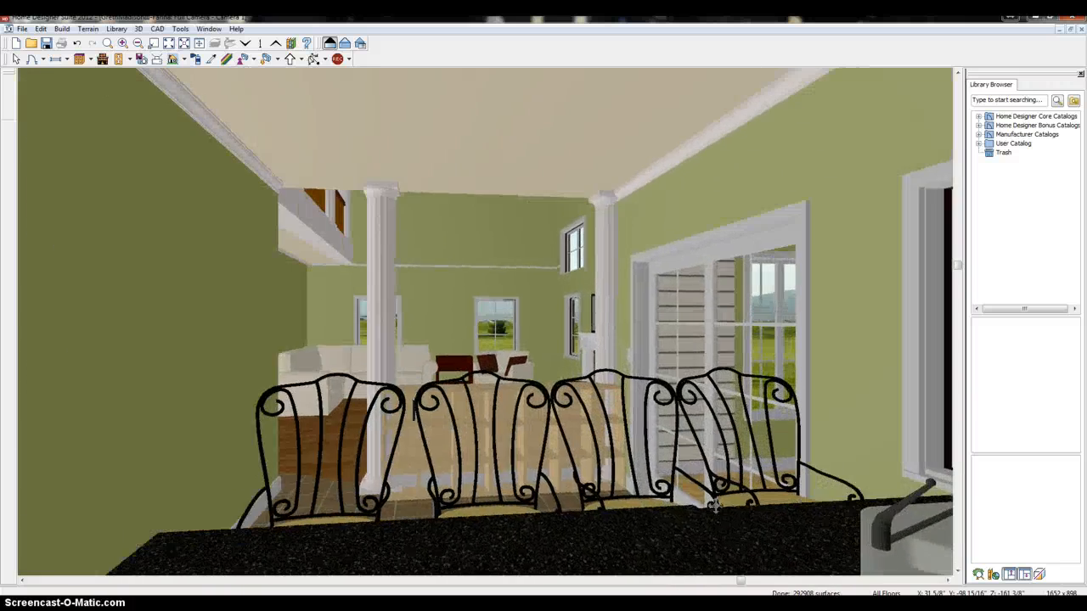
# Step: Turn the camera from the peninsula toward the green wall, tall kitchen cabinets and refrigerator
pyautogui.press('Left')
pyautogui.press('Left')
pyautogui.press('Left')
pyautogui.press('Left')
pyautogui.press('Left')
pyautogui.press('Left')
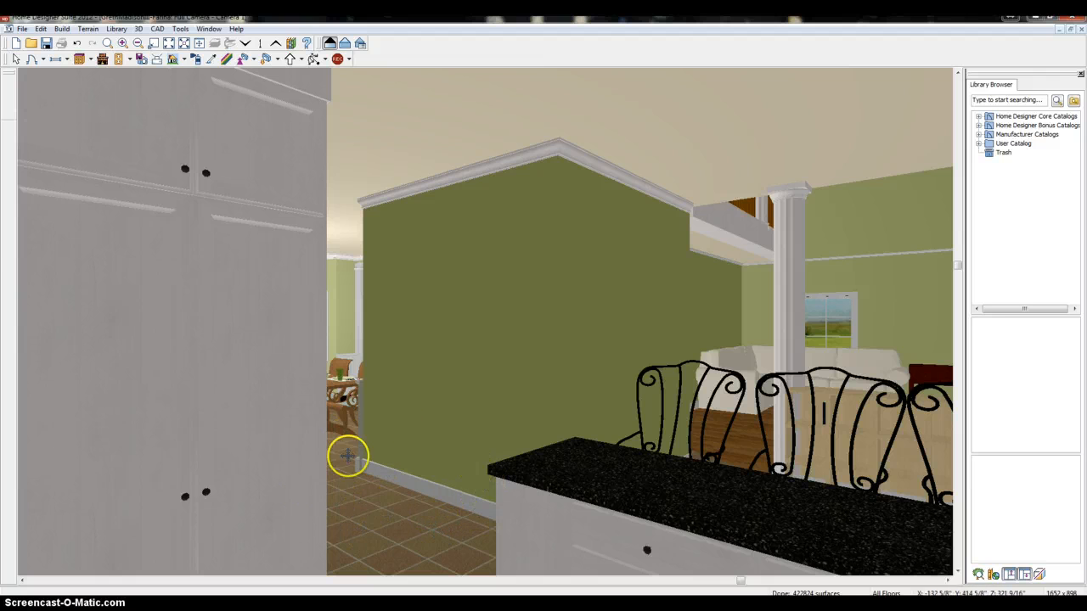
pyautogui.press('Left')
pyautogui.press('Left')
pyautogui.press('Left')
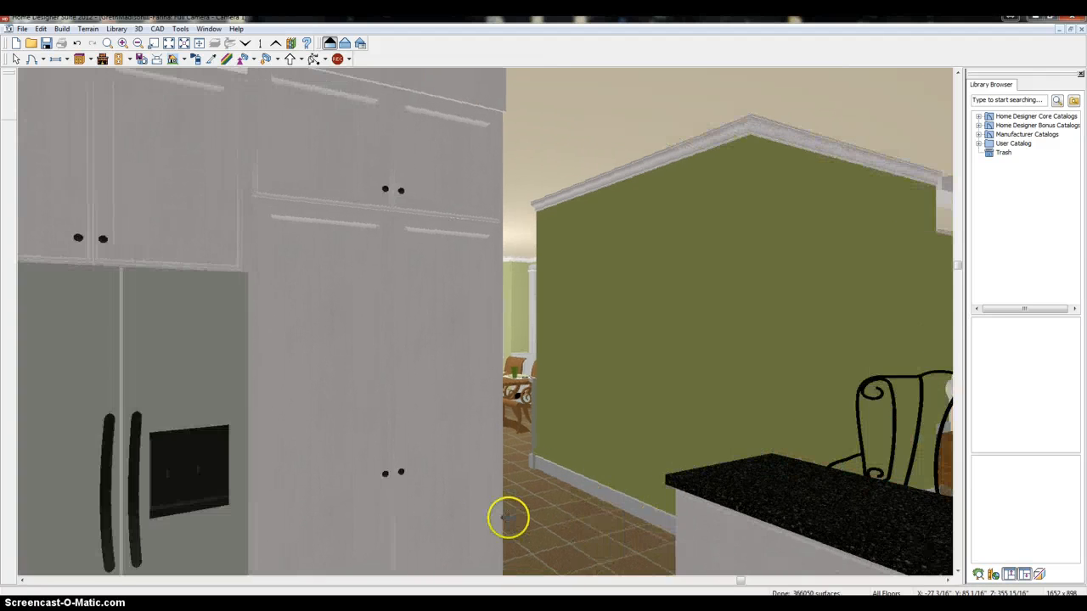
# Step: Walk the camera past the tall kitchen cabinets to view the dining table and bay window
pyautogui.press('Right')
pyautogui.press('Right')
pyautogui.press('Up')
pyautogui.press('Up')
pyautogui.press('Up')
pyautogui.press('Up')
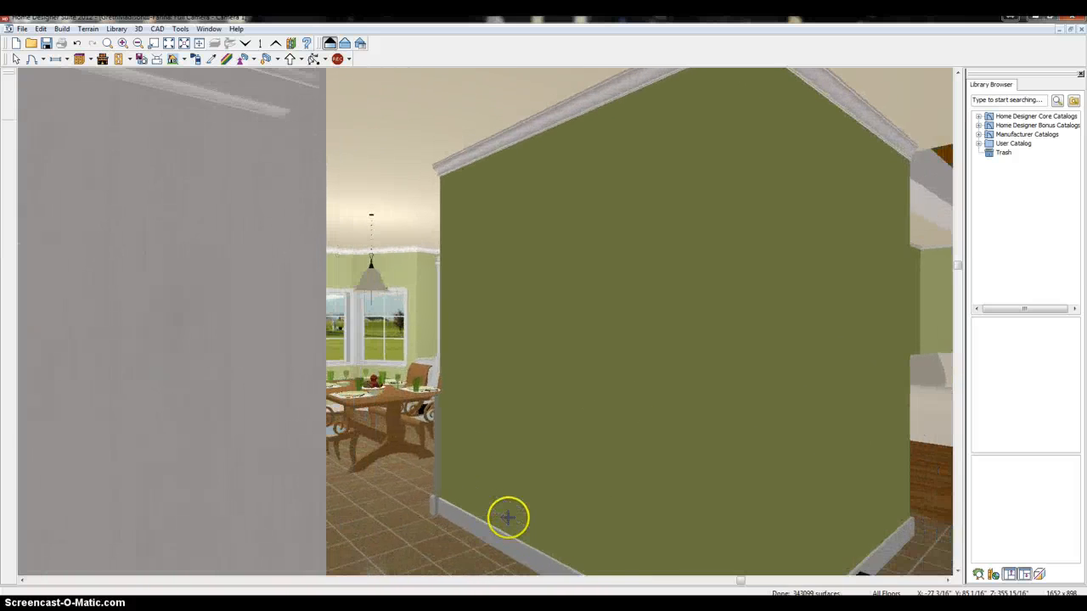
pyautogui.press('Up')
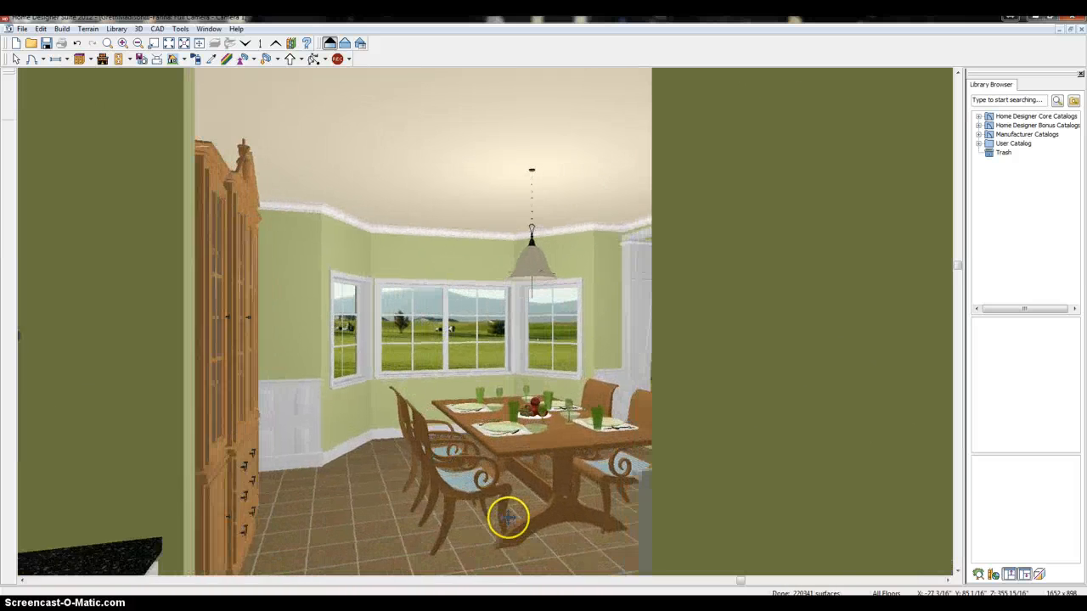
# Step: Turn the camera from the dining room back toward the peninsula, bar stools and glazed patio doors
pyautogui.press('Right')
pyautogui.press('Right')
pyautogui.press('Right')
pyautogui.press('Right')
pyautogui.press('Right')
pyautogui.press('Right')
pyautogui.press('Right')
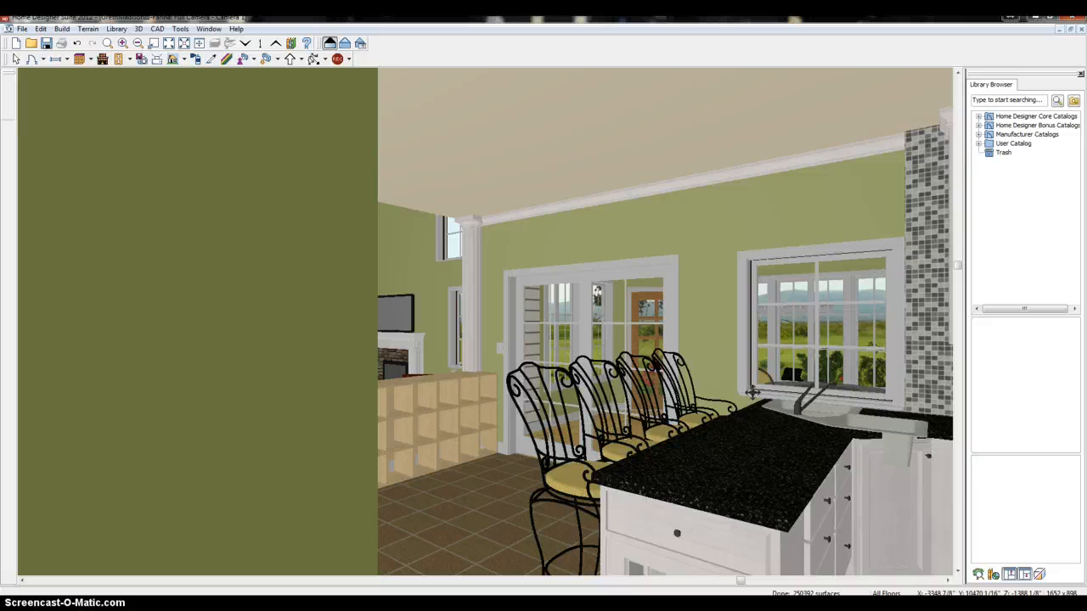
# Step: Walk the camera alongside the bar stools toward the cubby bookcase and white columns
pyautogui.press('Up')
pyautogui.press('Up')
pyautogui.press('Up')
pyautogui.press('Up')
pyautogui.press('Up')
pyautogui.press('Up')
pyautogui.press('Up')
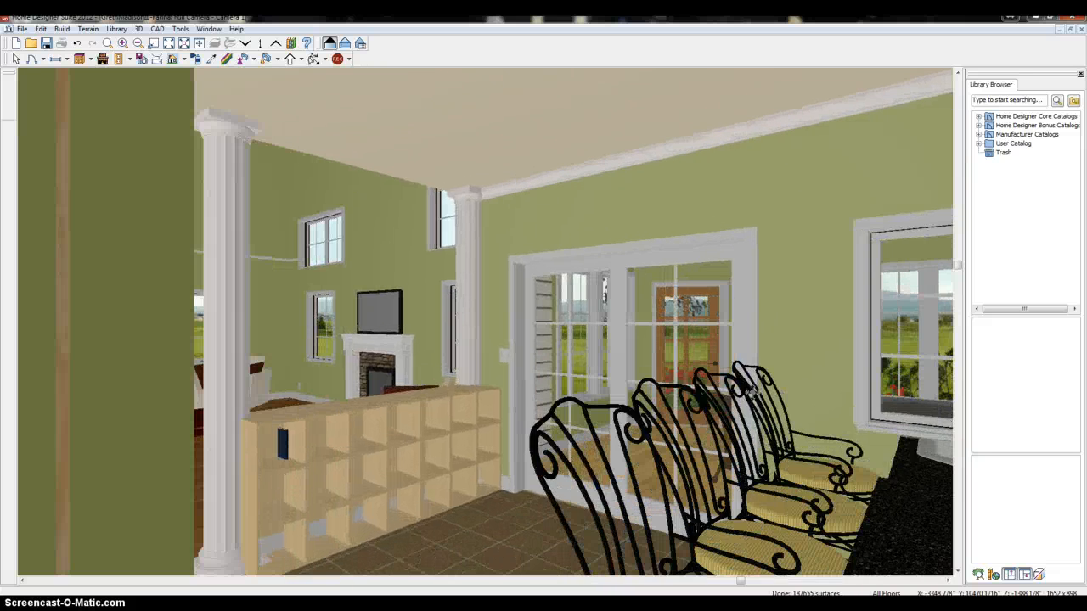
# Step: Turn the camera toward the living room and move it up to the columns and cubby bookcase
pyautogui.press('Left')
pyautogui.press('Left')
pyautogui.press('Left')
pyautogui.press('Down')
pyautogui.press('Down')
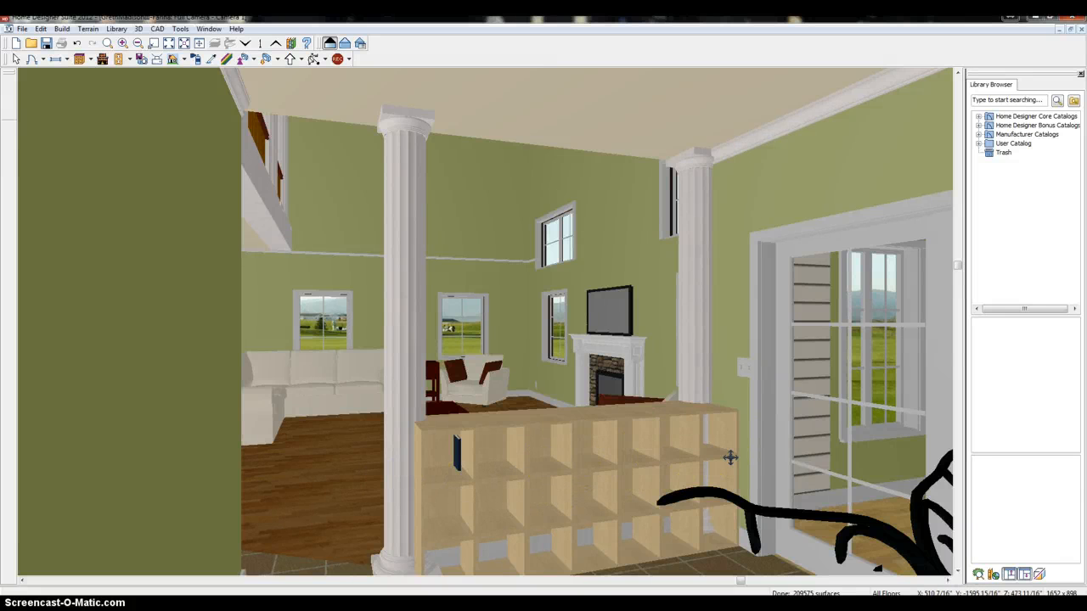
pyautogui.press('Up')
pyautogui.press('Up')
pyautogui.press('Up')
pyautogui.press('Up')
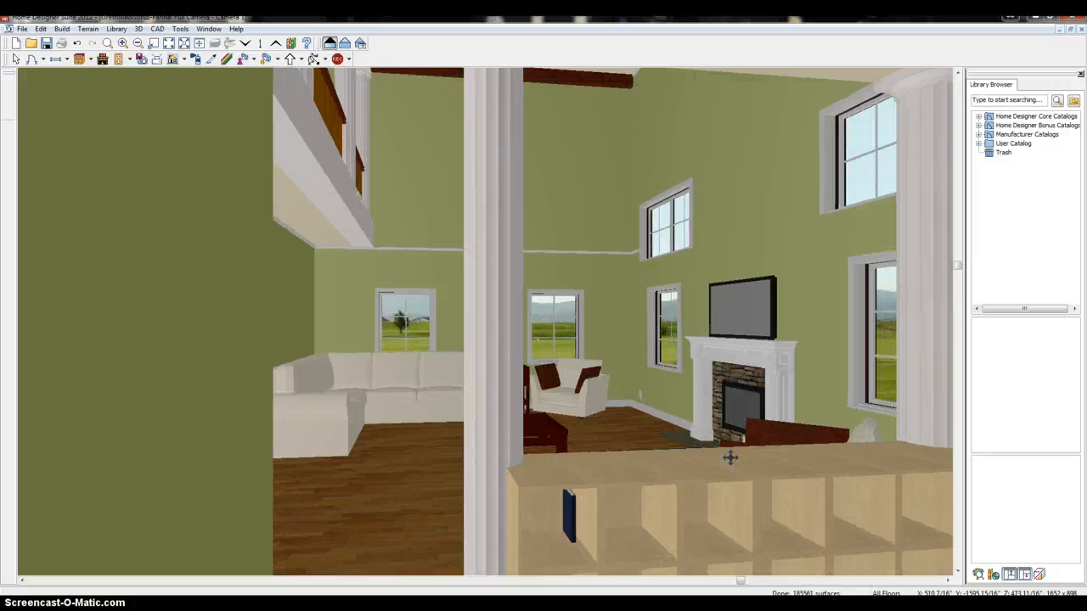
# Step: Pan the camera over the bookcase to examine the living room's sofa, fireplace, television and overlooking balcony
pyautogui.press('Right')
pyautogui.press('Left')
pyautogui.press('Left')
pyautogui.press('Left')
pyautogui.press('Left')
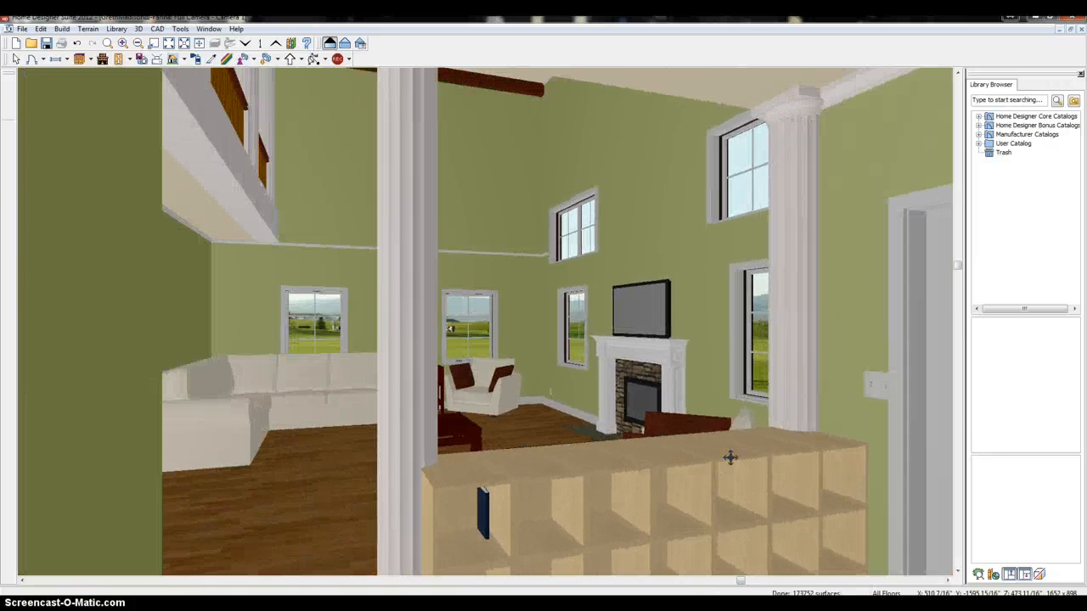
# Step: Walk the camera past the columns and bookcase into the living room toward the white sectional sofa
pyautogui.press('Up')
pyautogui.press('Up')
pyautogui.press('Up')
pyautogui.press('Up')
pyautogui.press('Up')
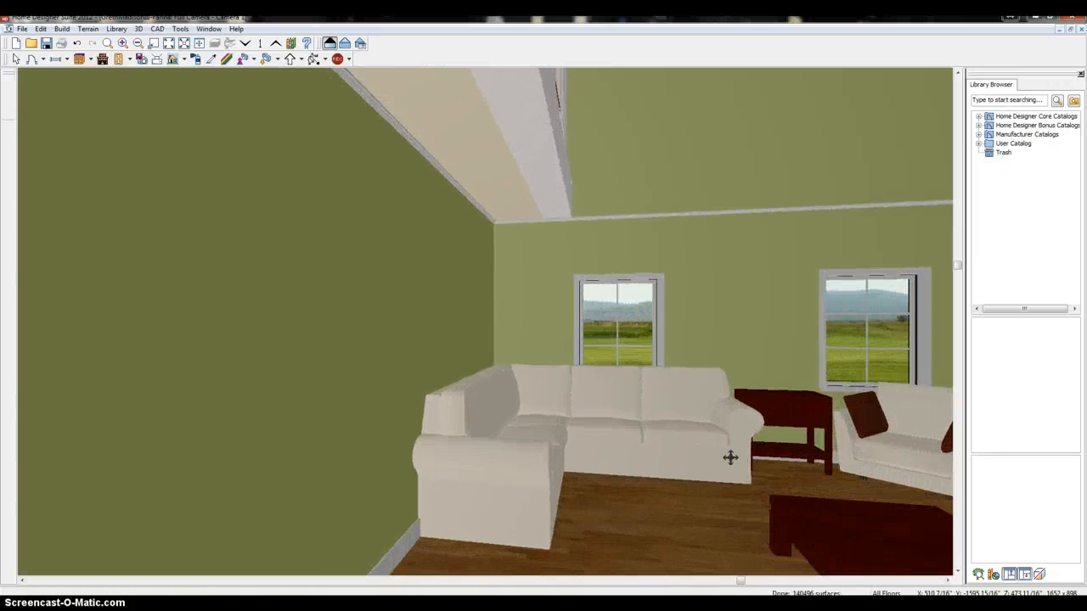
# Step: Turn the camera from the sectional sofa to the fireplace wall with the television and flanking windows
pyautogui.press('Right')
pyautogui.press('Right')
pyautogui.press('Right')
pyautogui.press('Right')
pyautogui.press('Up')
pyautogui.press('Right')
pyautogui.press('Right')
pyautogui.press('Right')
pyautogui.press('Right')
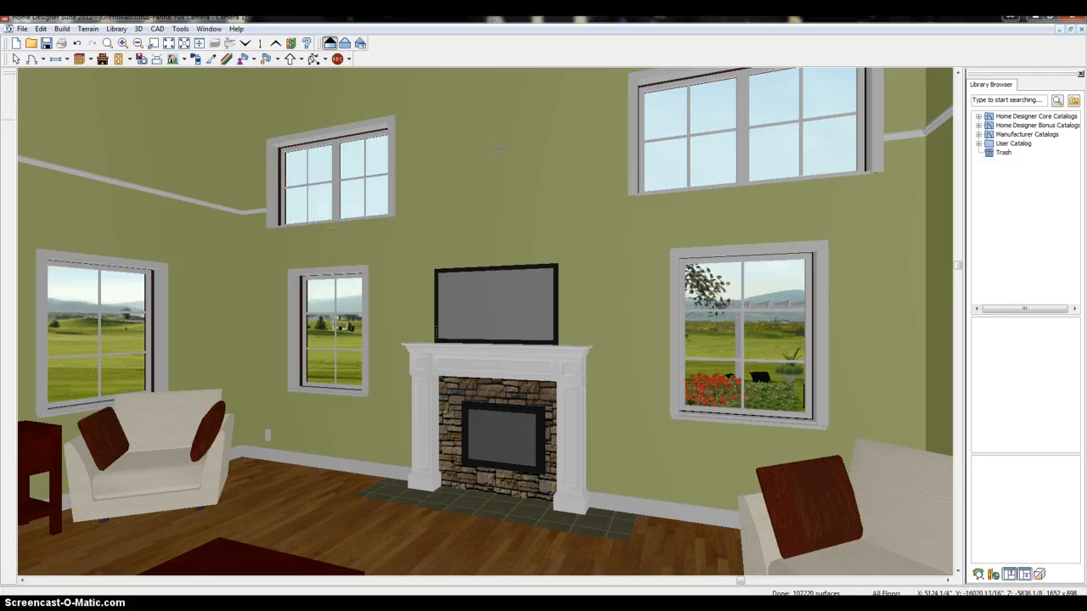
# Step: Pan the camera across the armchair, fireplace and sectional sofa to the wall beneath the balcony
pyautogui.press('Left')
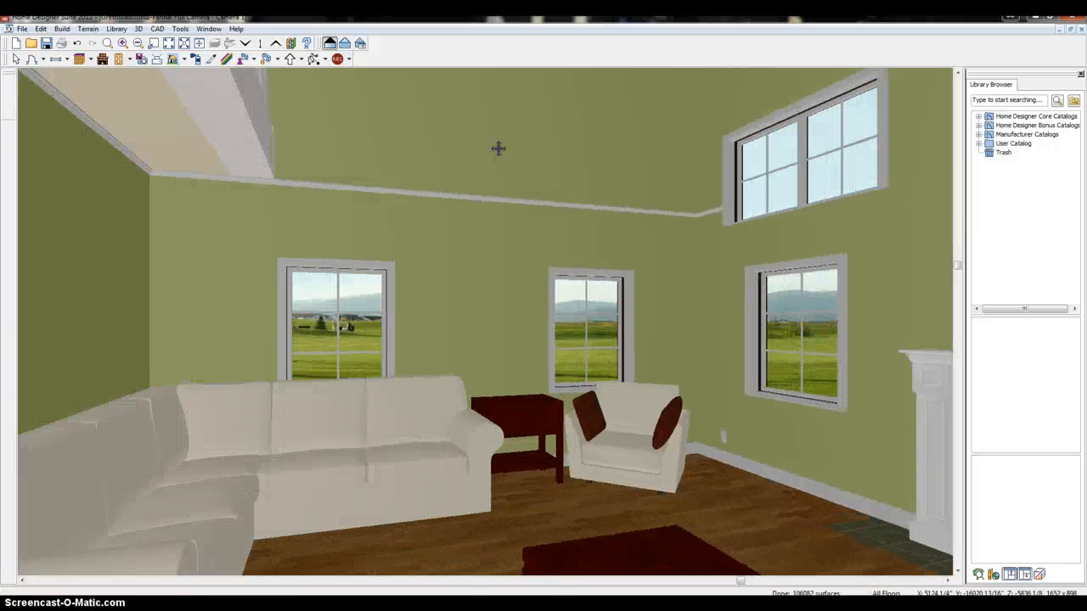
pyautogui.press('Right')
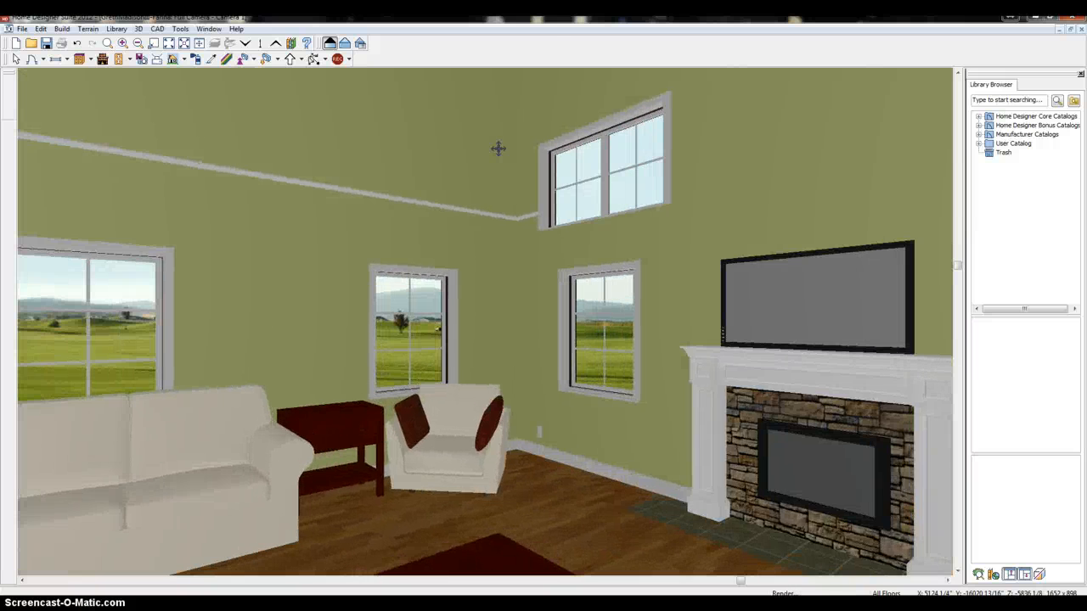
pyautogui.press('Left')
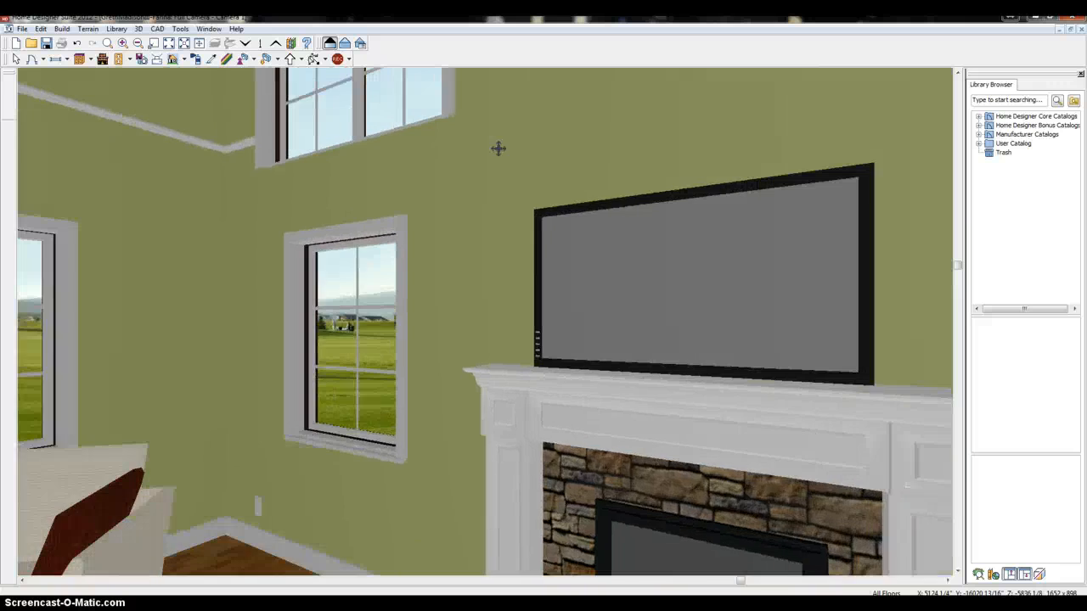
pyautogui.press('Left')
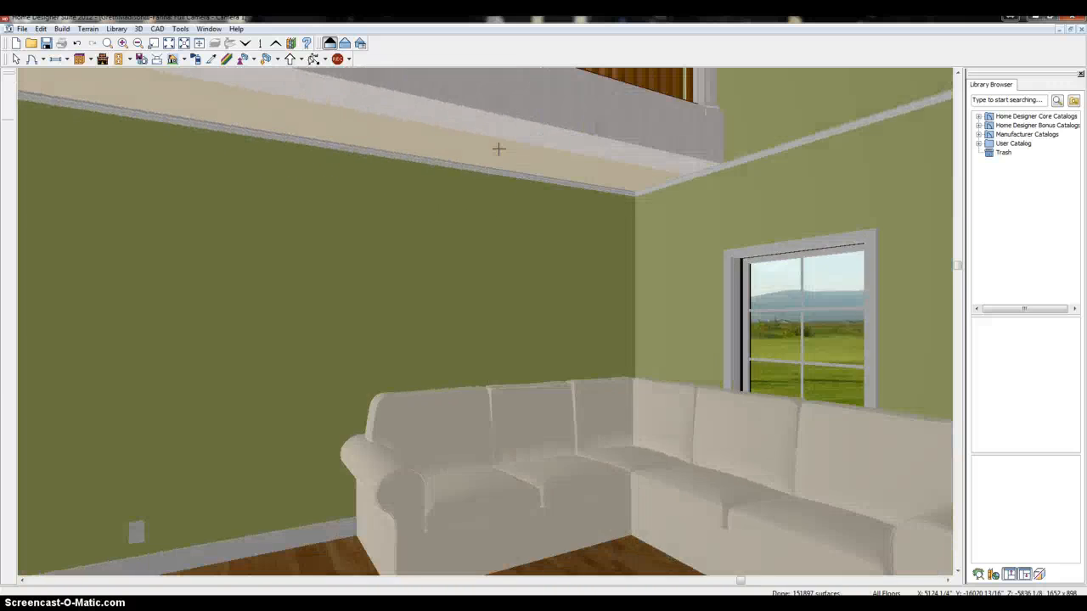
pyautogui.press('Down')
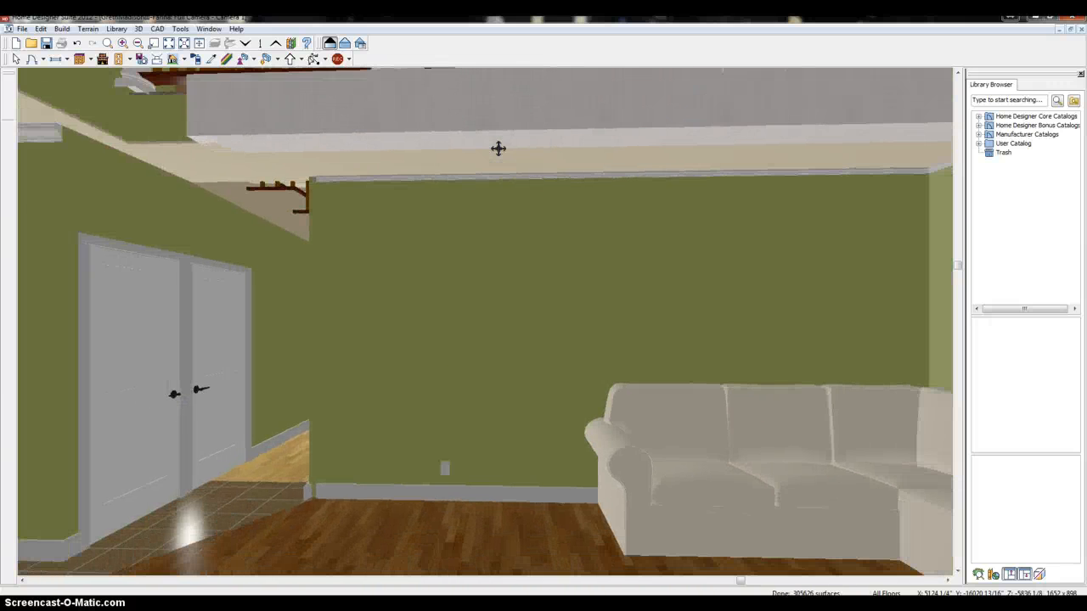
# Step: Tilt the camera upward to examine the balcony railing, columns and upper floor above the living room
pyautogui.click(279, 60)
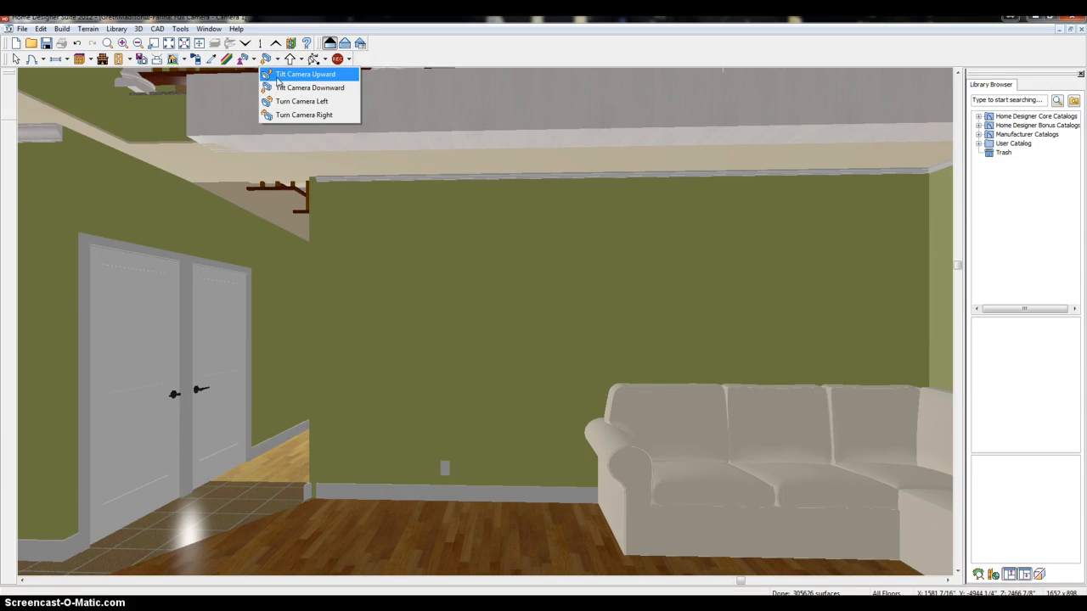
pyautogui.click(284, 76)
pyautogui.click(267, 59)
pyautogui.click(266, 59)
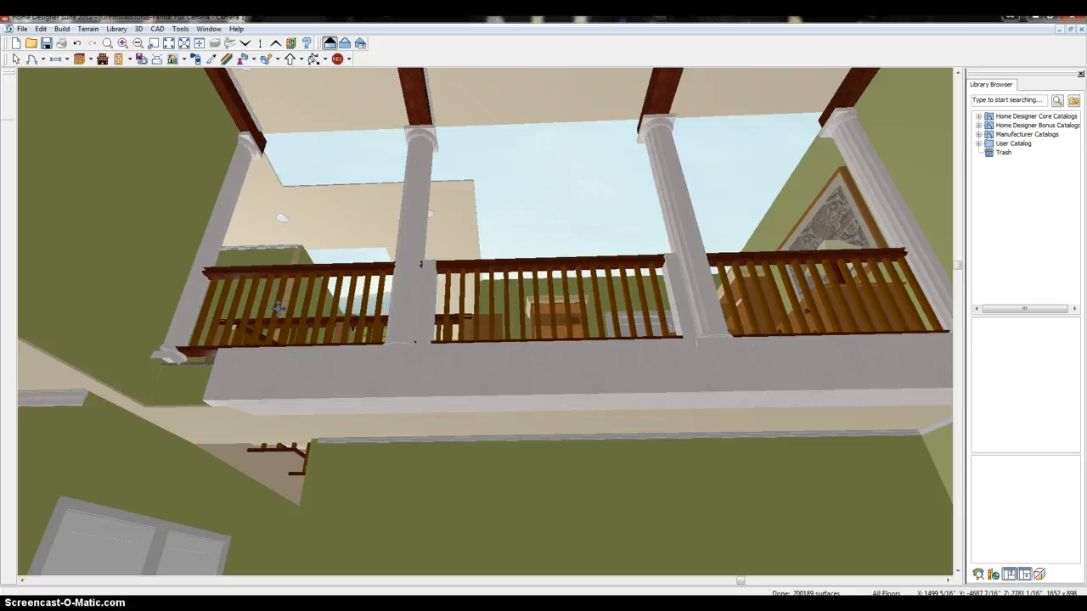
# Step: Tilt the camera downward from the balcony until the view of the sofa wall is level
pyautogui.click(283, 61)
pyautogui.click(277, 88)
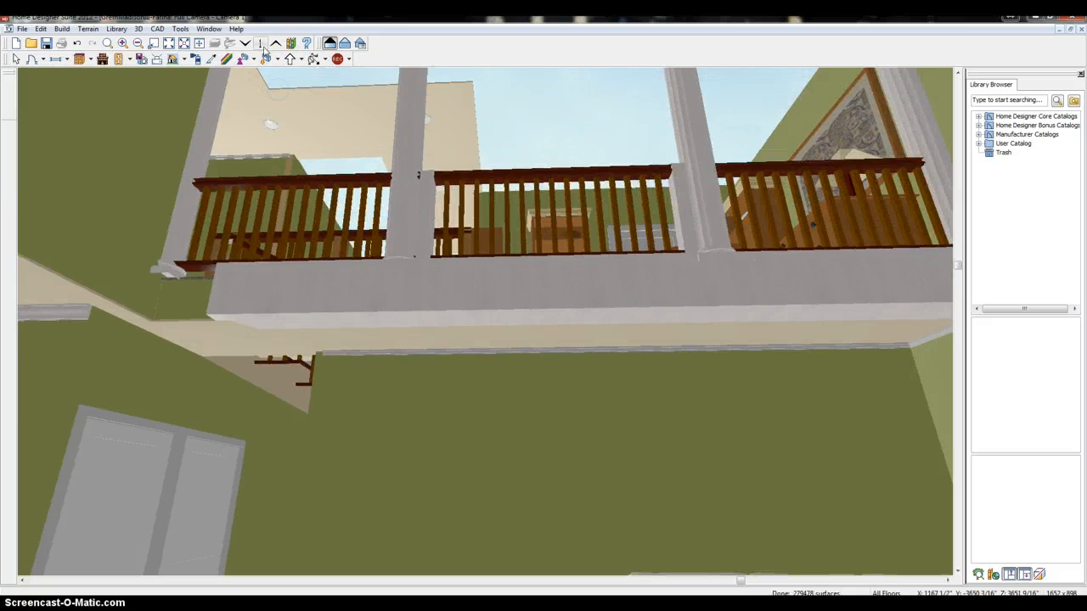
pyautogui.click(266, 58)
pyautogui.click(266, 58)
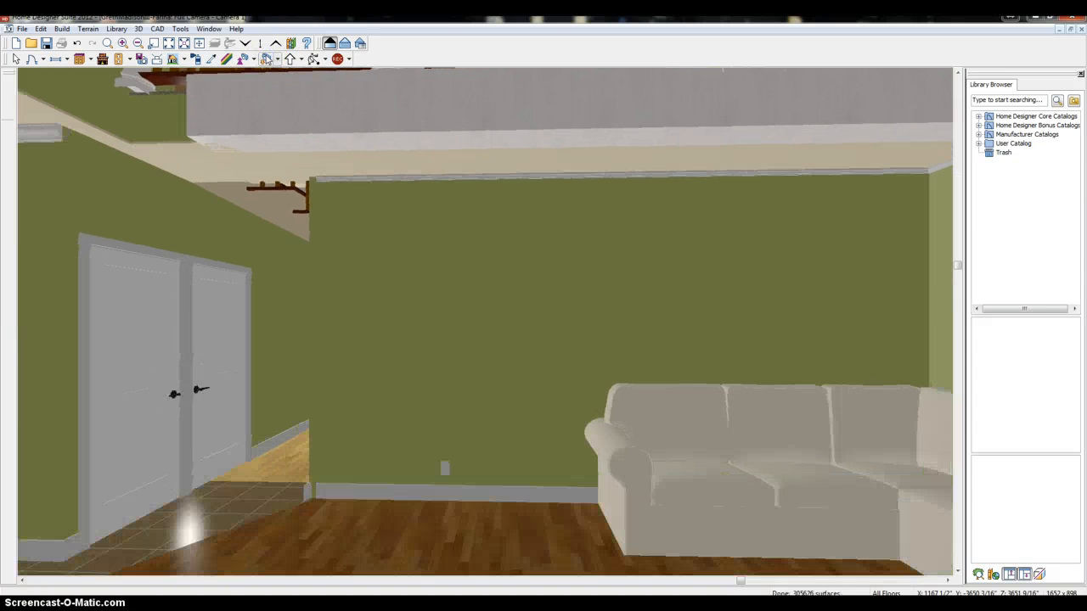
# Step: Turn the camera from the sofa wall toward the gray double doors and the column beside the kitchen
pyautogui.click(265, 58)
pyautogui.click(266, 58)
pyautogui.click(266, 58)
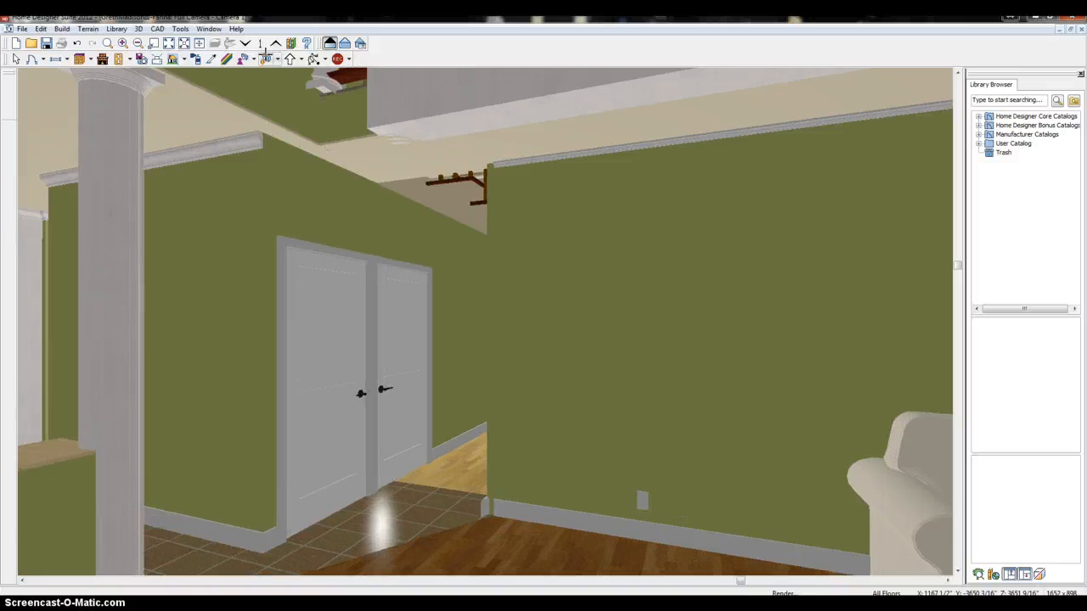
pyautogui.click(265, 58)
pyautogui.click(265, 58)
pyautogui.click(265, 58)
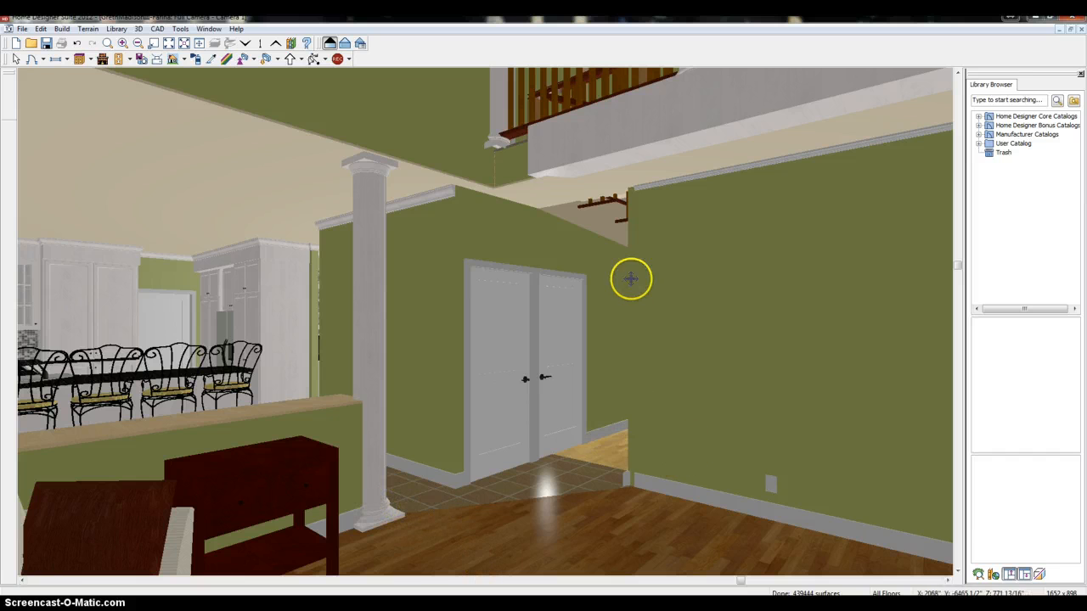
# Step: Pan the camera to the armchair and half wall, then move forward toward the gray double doors
pyautogui.press('Left')
pyautogui.press('Left')
pyautogui.press('Left')
pyautogui.press('Left')
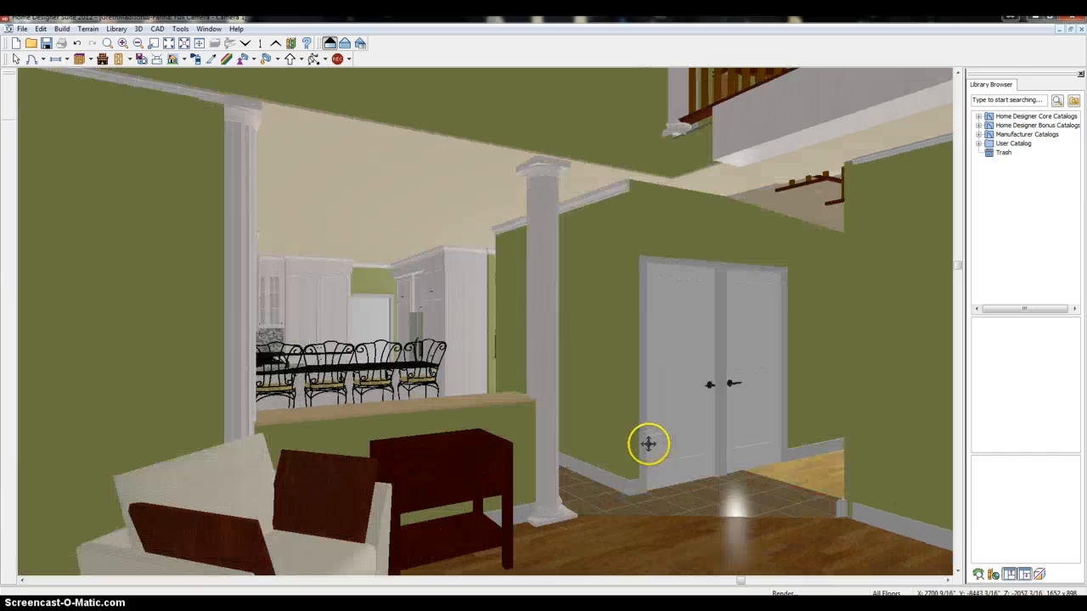
pyautogui.press('Right')
pyautogui.press('Right')
pyautogui.press('Right')
pyautogui.press('Up')
pyautogui.press('Up')
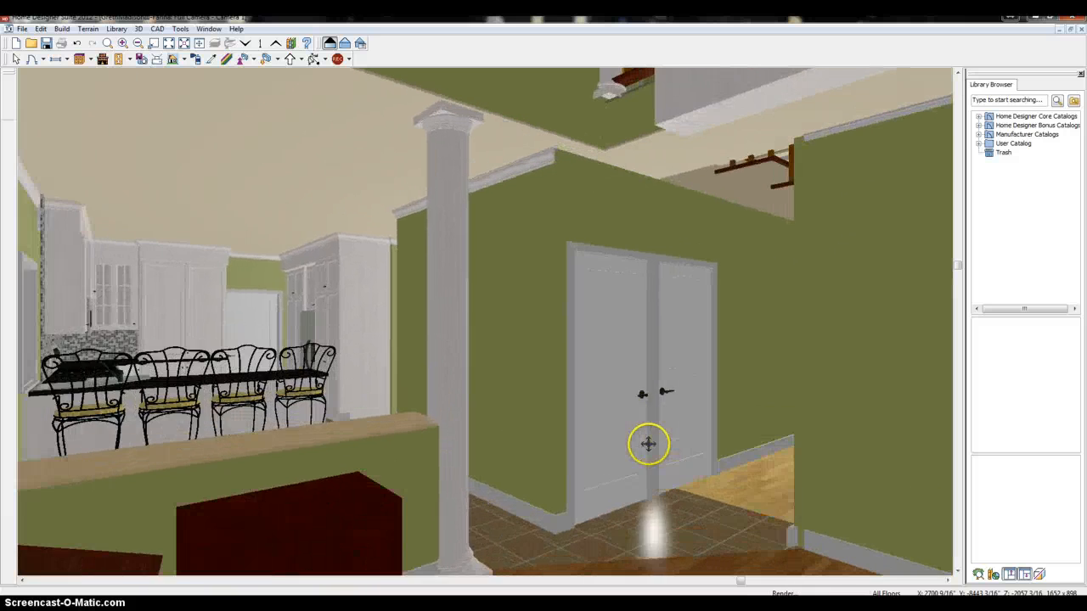
# Step: Walk the camera closer to the double doors and turn it toward the kitchen bar stools and patio doors
pyautogui.press('Right')
pyautogui.press('Right')
pyautogui.press('Up')
pyautogui.press('Up')
pyautogui.press('Left')
pyautogui.press('Up')
pyautogui.press('Left')
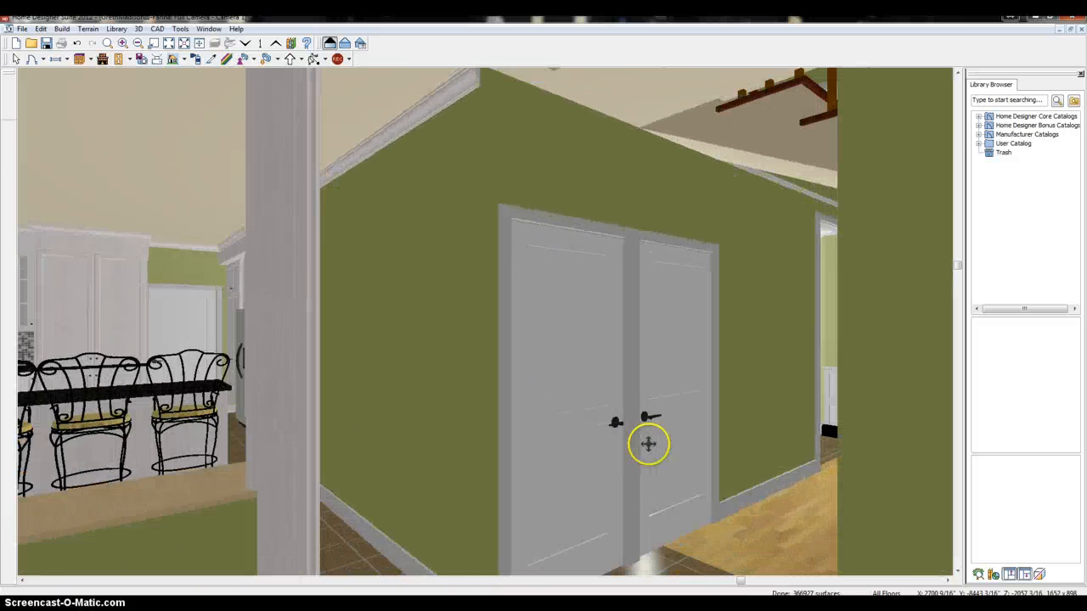
pyautogui.press('Right')
pyautogui.press('Left')
pyautogui.press('Left')
pyautogui.press('Left')
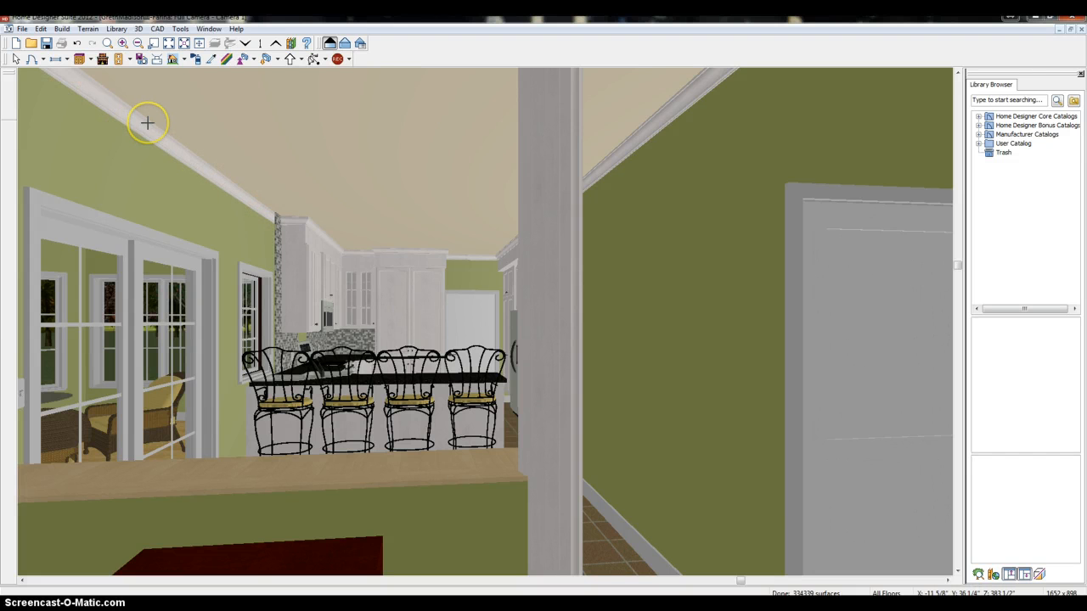
# Step: Pull the camera back into the living room and pan from the kitchen opening across the double doors
pyautogui.scroll(-3, 147, 123)
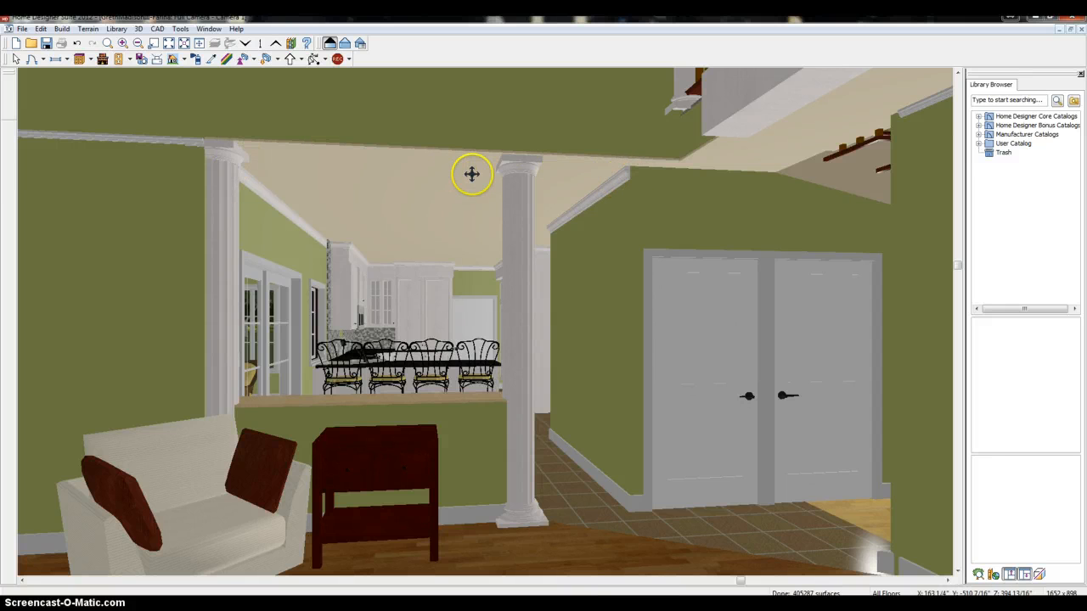
pyautogui.press('Right')
pyautogui.press('Right')
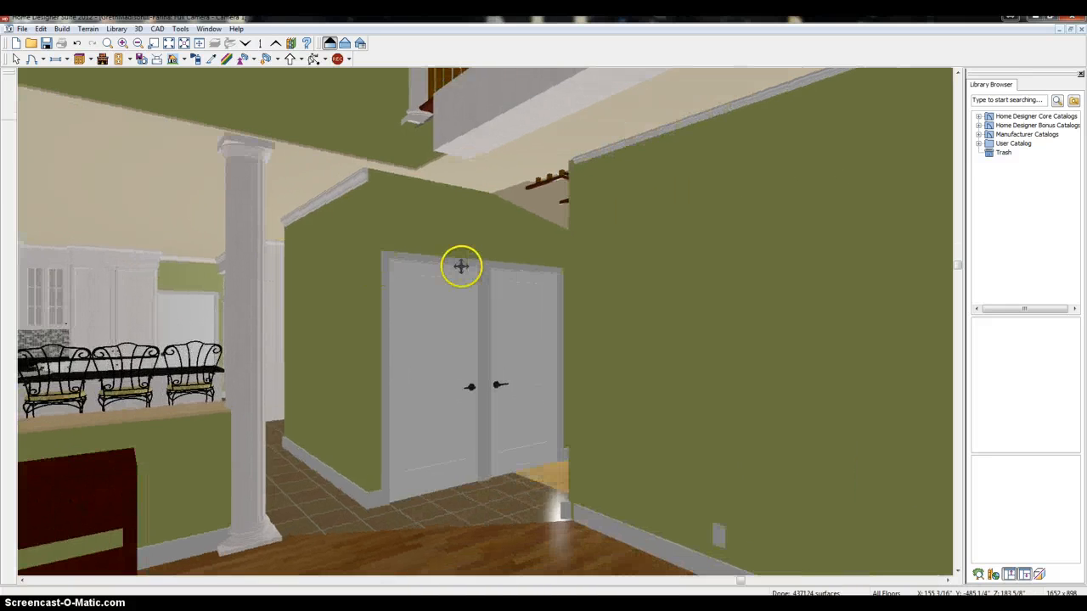
pyautogui.press('Up')
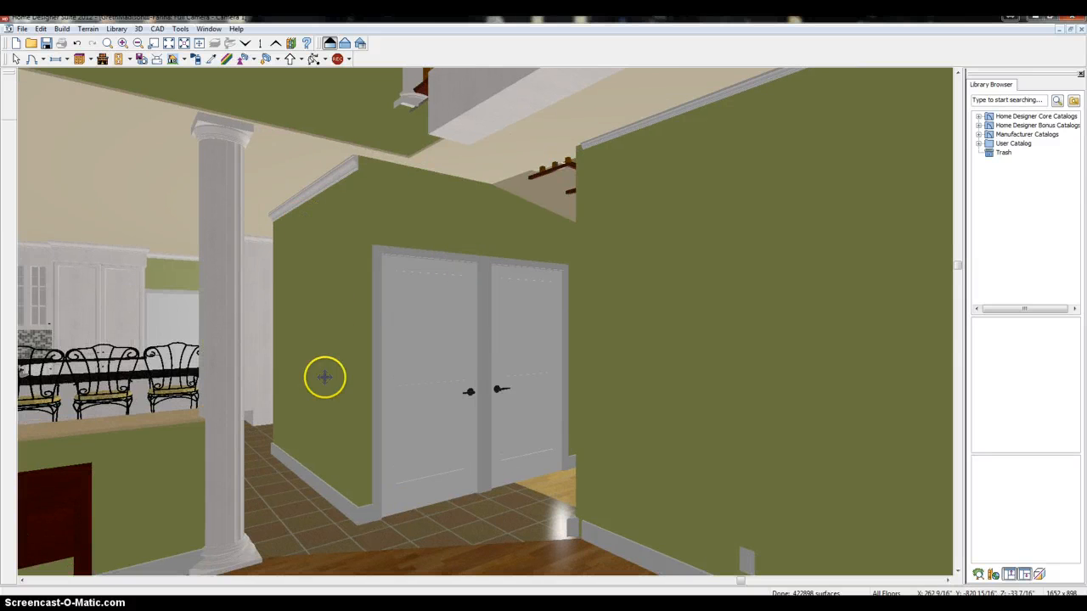
pyautogui.press('Right')
pyautogui.press('Right')
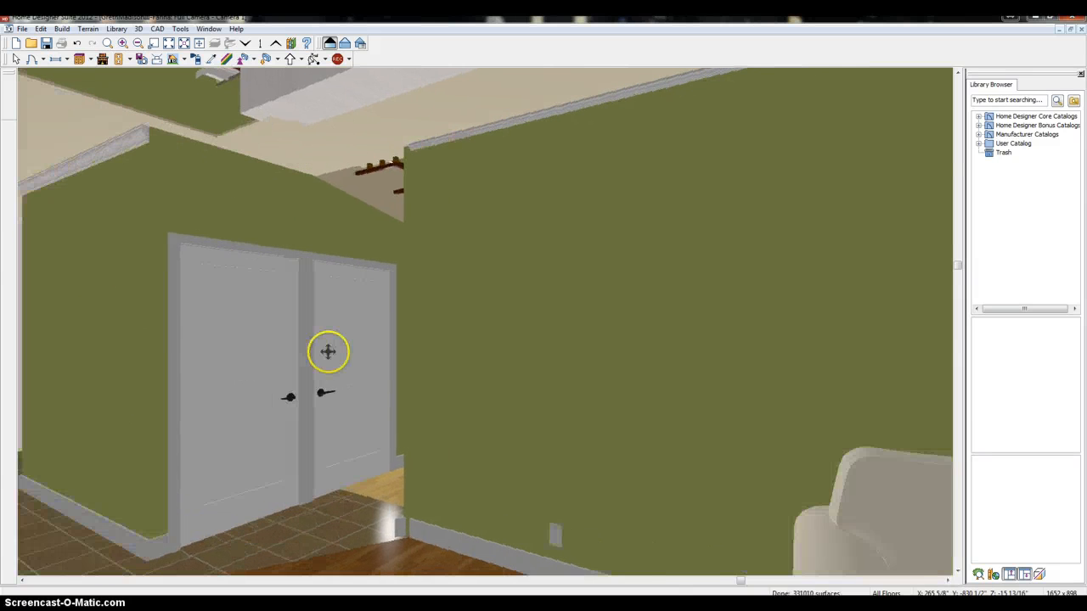
# Step: Bring the camera back toward the column and approach the double doors beside the kitchen passage
pyautogui.press('Left')
pyautogui.press('Left')
pyautogui.press('Left')
pyautogui.press('Up')
pyautogui.press('Up')
pyautogui.press('Right')
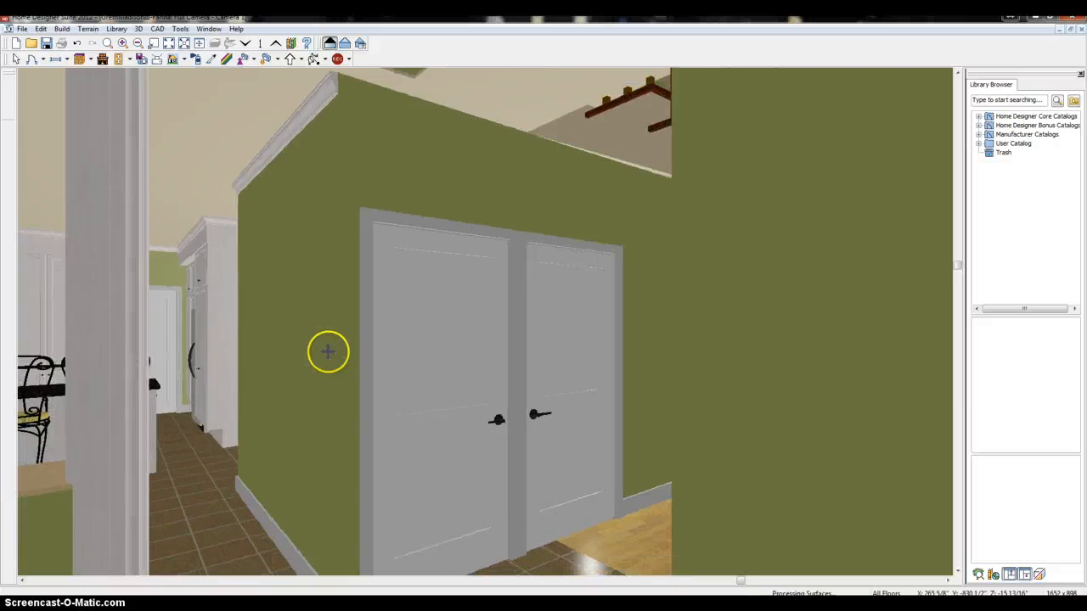
# Step: Advance the camera past the double doors to view the hallway, staircase and front door
pyautogui.press('Up')
pyautogui.press('Up')
pyautogui.press('Up')
pyautogui.press('Up')
pyautogui.press('Up')
pyautogui.press('Up')
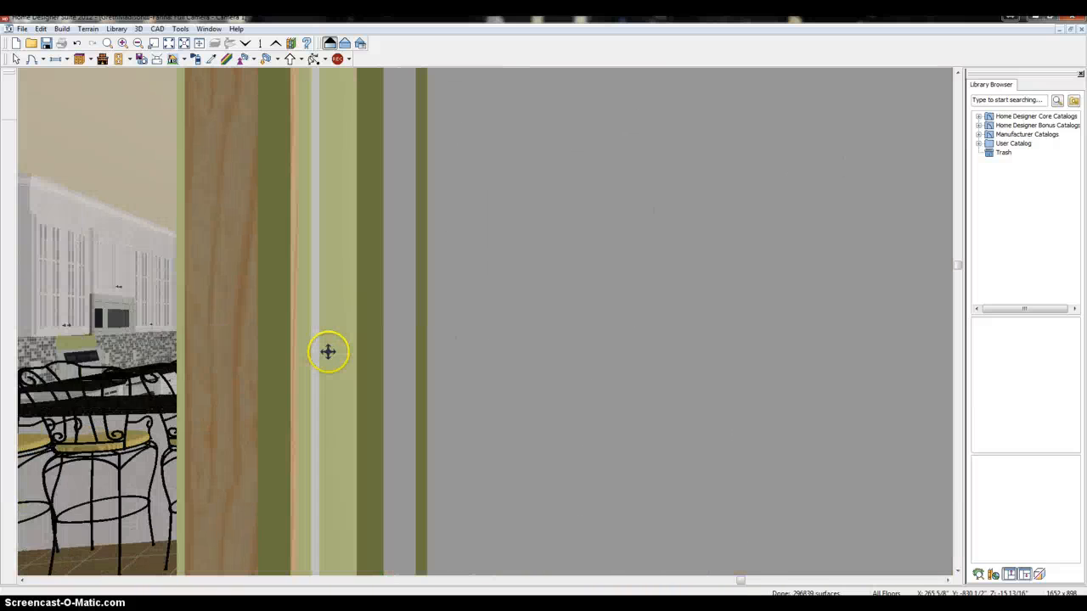
pyautogui.press('Up')
pyautogui.press('Up')
pyautogui.press('Up')
pyautogui.press('Up')
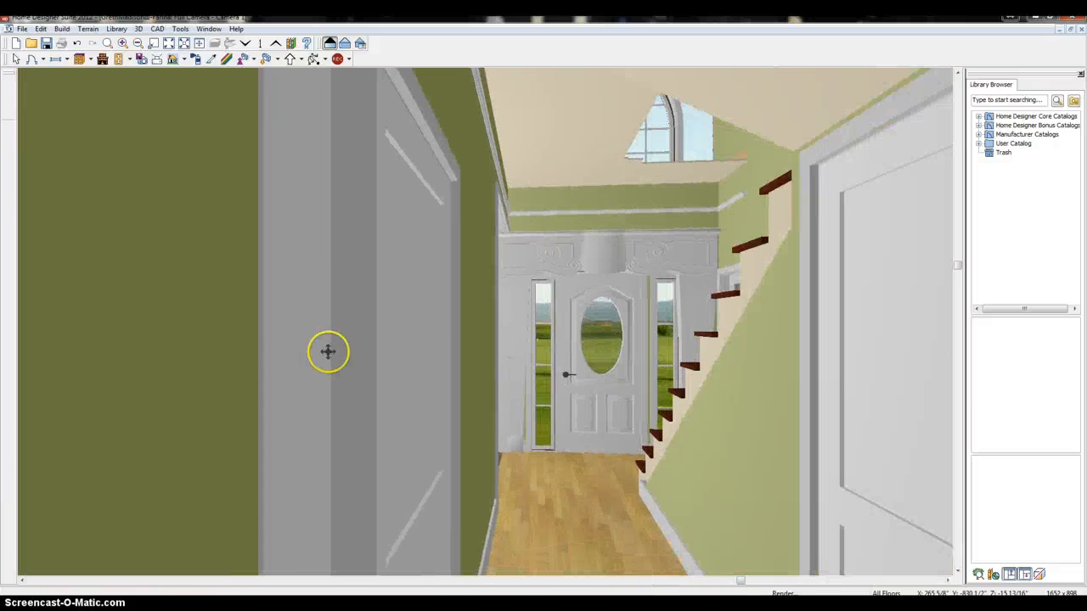
# Step: Swing the camera away from the front door past the wooden door and around the hallway walls
pyautogui.press('Left')
pyautogui.press('Left')
pyautogui.press('Left')
pyautogui.press('Left')
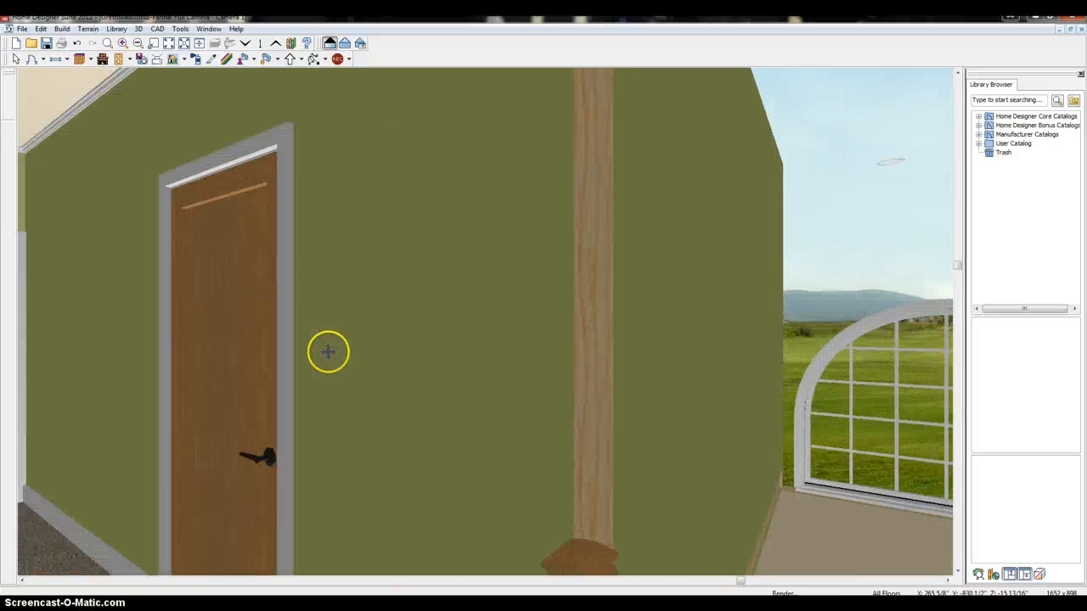
pyautogui.press('Left')
pyautogui.press('Left')
pyautogui.press('Left')
pyautogui.press('Left')
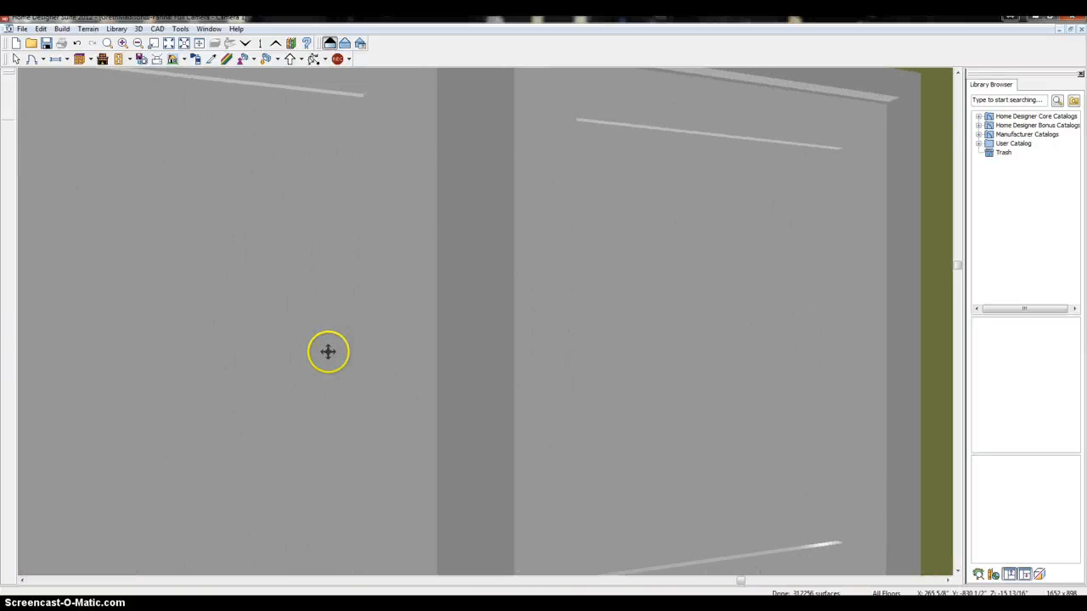
pyautogui.press('Right')
pyautogui.press('Right')
pyautogui.press('Right')
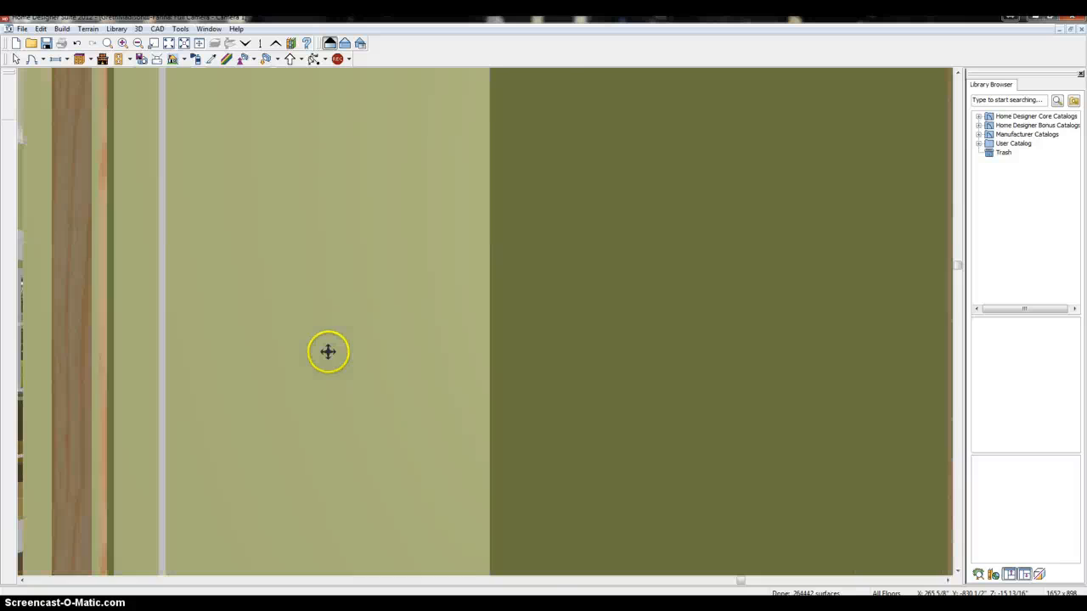
# Step: Back the camera up and turn it past the double doors to face the front door and staircase again
pyautogui.press('Down')
pyautogui.press('Down')
pyautogui.press('Right')
pyautogui.press('Right')
pyautogui.press('Right')
pyautogui.press('Right')
pyautogui.press('Right')
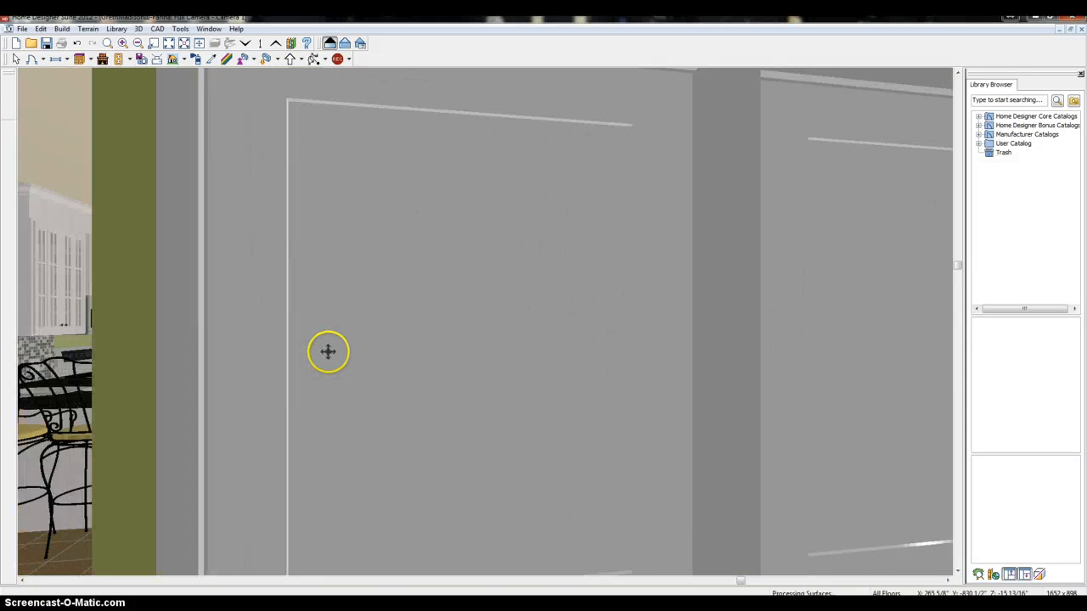
pyautogui.press('Right')
pyautogui.press('Right')
pyautogui.press('Right')
pyautogui.press('Right')
pyautogui.press('Right')
pyautogui.press('Right')
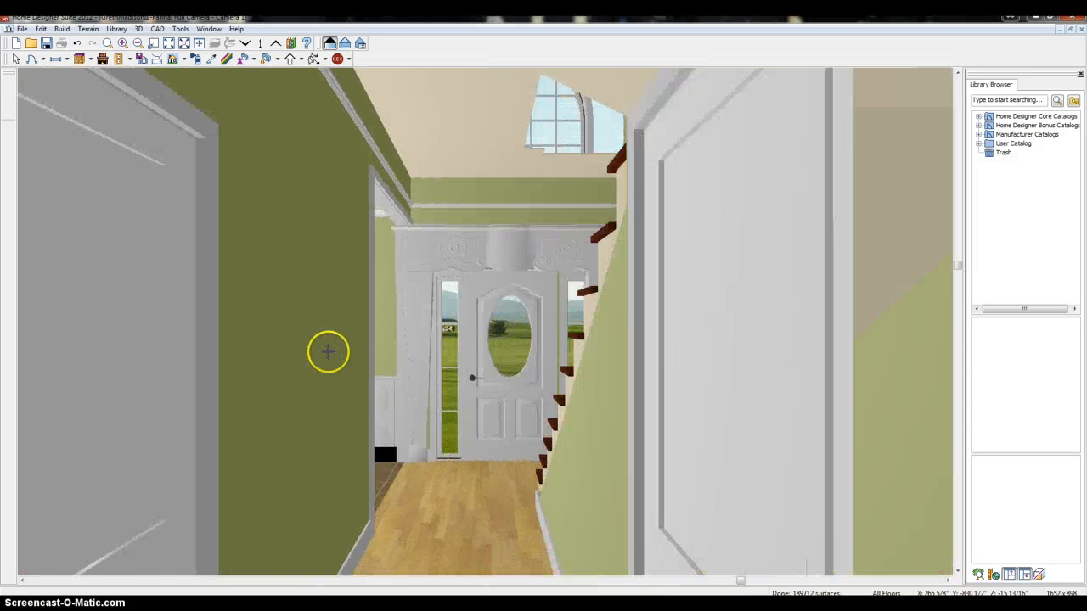
# Step: Turn the camera from the hallway across the living room fireplace and around to the double doors
pyautogui.press('Left')
pyautogui.press('Right')
pyautogui.press('Down')
pyautogui.press('Down')
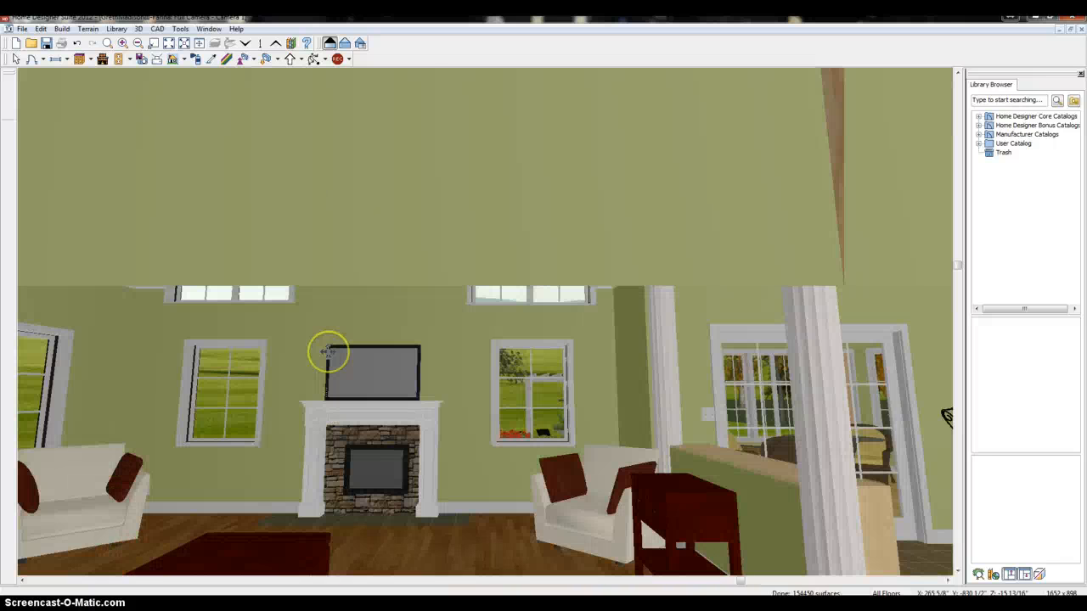
pyautogui.press('Down')
pyautogui.press('Down')
pyautogui.press('Right')
pyautogui.press('Right')
pyautogui.press('Right')
pyautogui.press('Right')
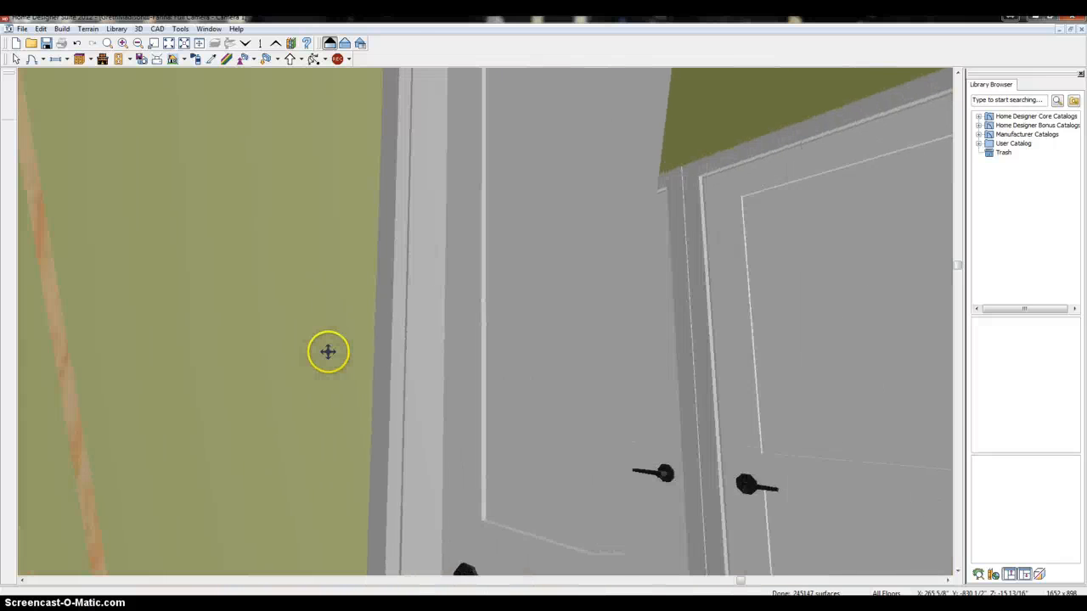
# Step: Back the camera away from the double doors to view them beside the columns, half wall and armchair
pyautogui.press('Down')
pyautogui.press('Left')
pyautogui.press('Left')
pyautogui.press('Left')
pyautogui.press('Down')
pyautogui.press('Down')
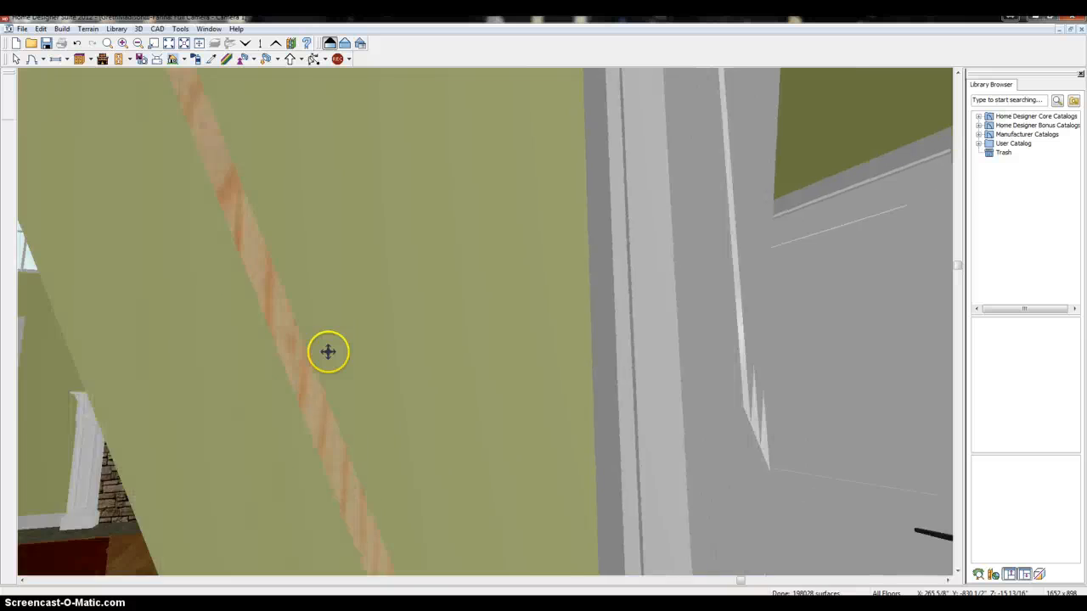
pyautogui.press('Right')
pyautogui.press('Down')
pyautogui.press('Right')
pyautogui.press('Right')
pyautogui.press('Right')
pyautogui.press('Left')
pyautogui.press('Left')
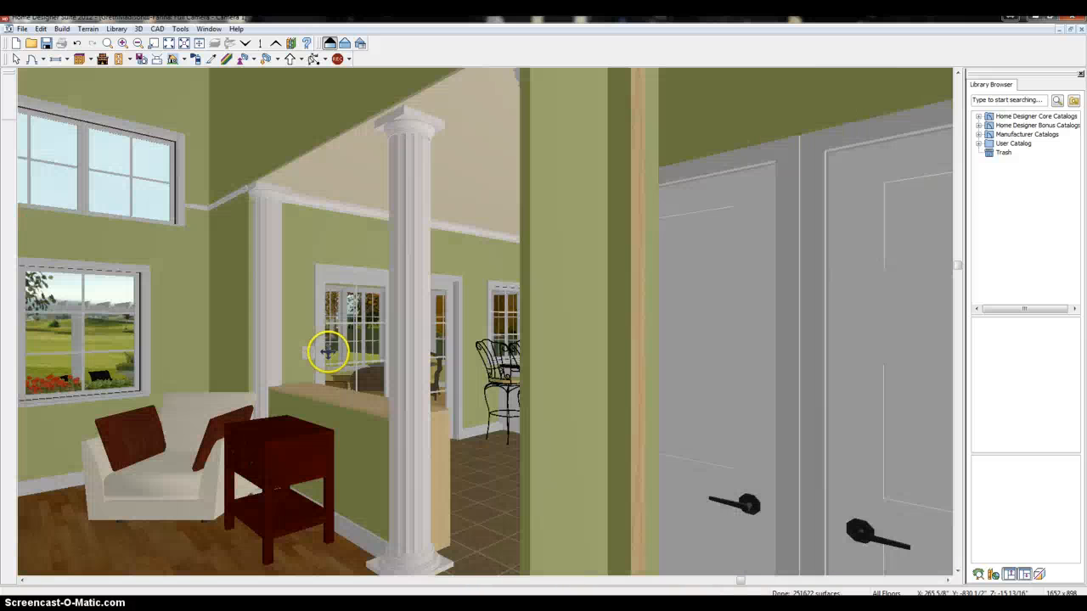
# Step: Turn the camera to face the gray double doors, keeping the kitchen passage at the edge of the view
pyautogui.press('Right')
pyautogui.press('Right')
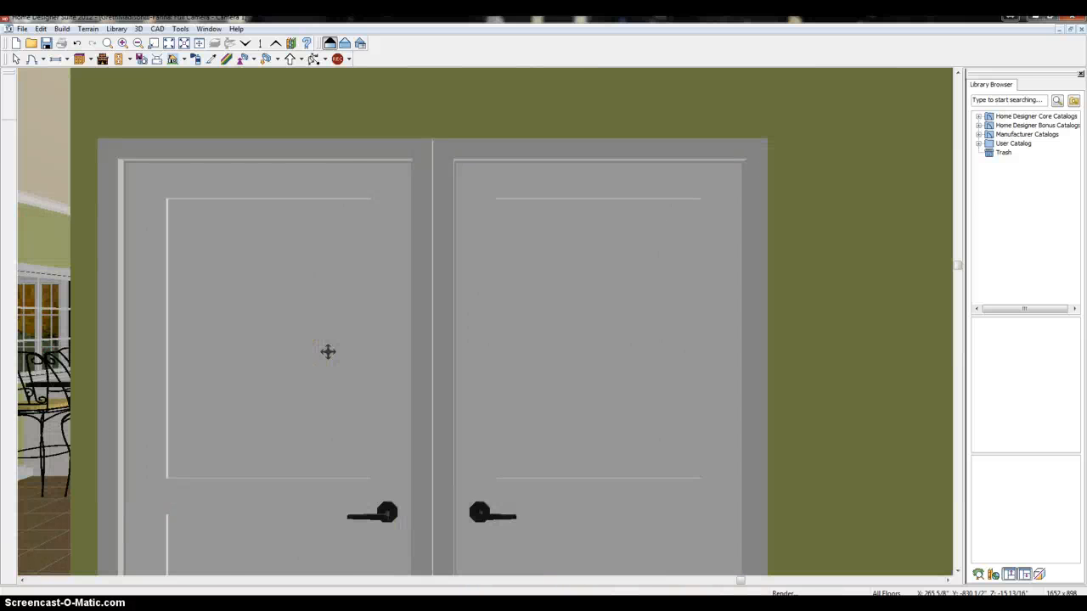
pyautogui.press('Left')
pyautogui.press('Left')
pyautogui.press('Right')
pyautogui.press('Right')
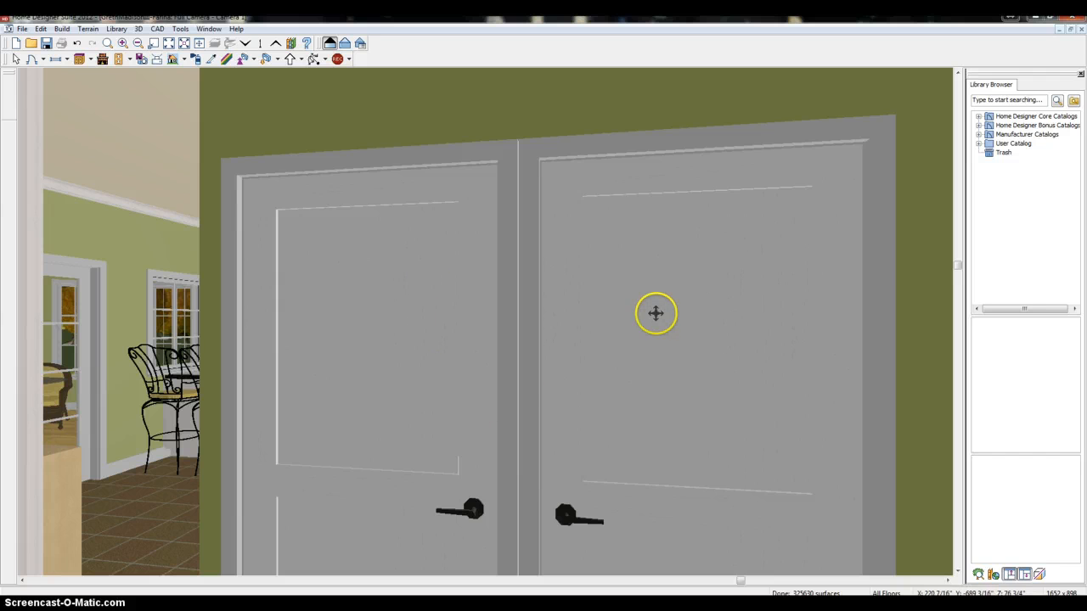
# Step: Turn the camera from the double doors across the living room fireplace to the wall corner with the light switch
pyautogui.press('Left')
pyautogui.press('Up')
pyautogui.press('Left')
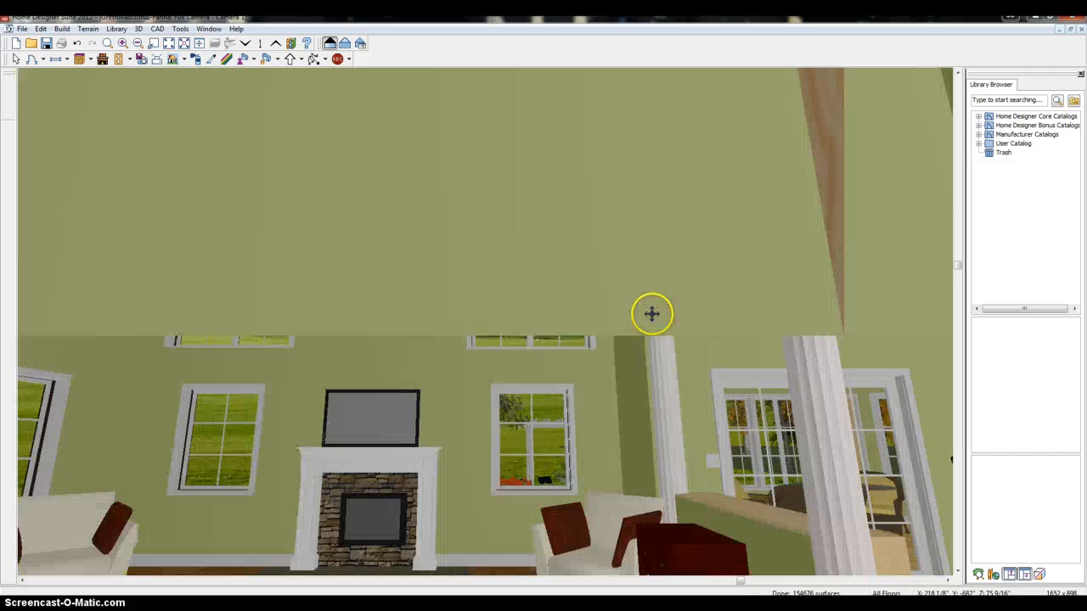
pyautogui.press('Left')
pyautogui.press('Left')
pyautogui.press('Left')
pyautogui.press('Left')
pyautogui.press('Left')
pyautogui.press('Left')
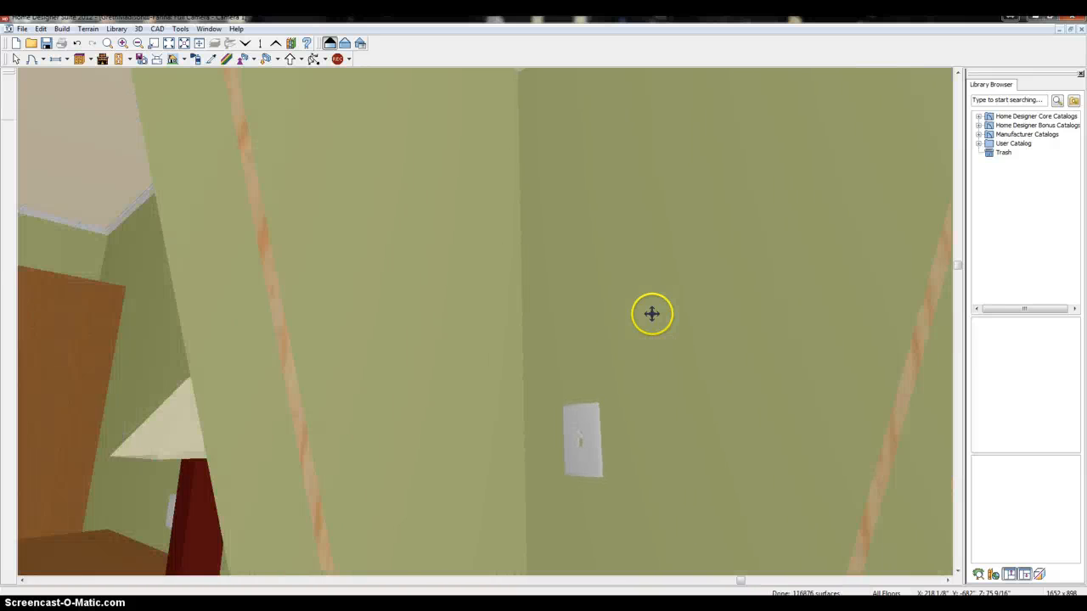
# Step: Turn the camera back to the fireplace wall, taking in the upper windows and dark ceiling beams
pyautogui.press('Right')
pyautogui.press('Right')
pyautogui.press('Right')
pyautogui.press('Right')
pyautogui.press('Right')
pyautogui.press('Right')
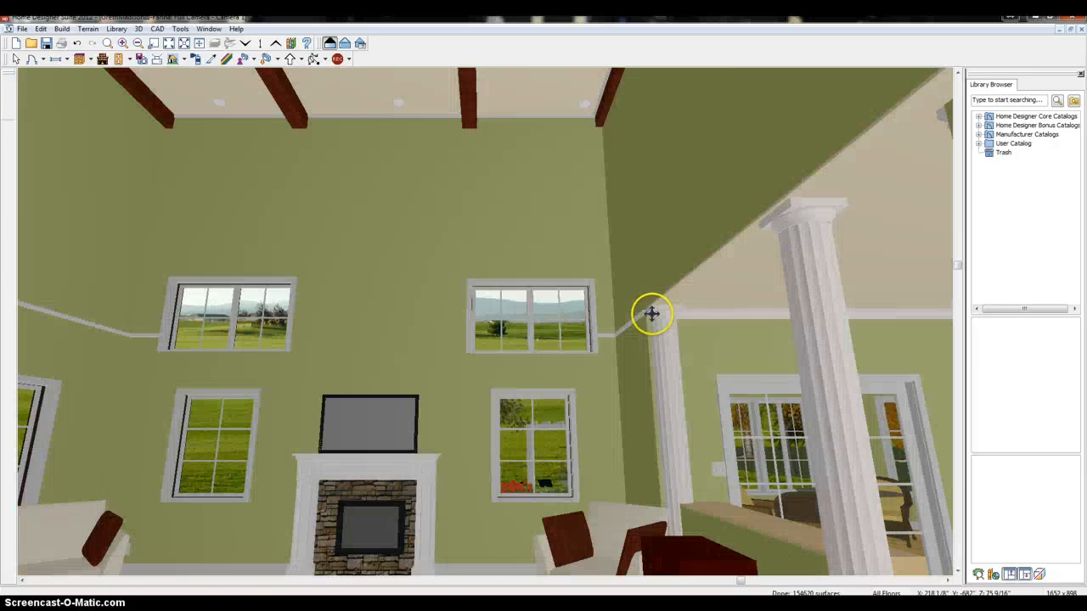
# Step: Frame the armchair, columns and half wall between the fireplace and the double doors
pyautogui.press('Up')
pyautogui.press('Left')
pyautogui.press('Left')
pyautogui.press('Left')
pyautogui.press('Left')
pyautogui.press('Left')
pyautogui.press('Left')
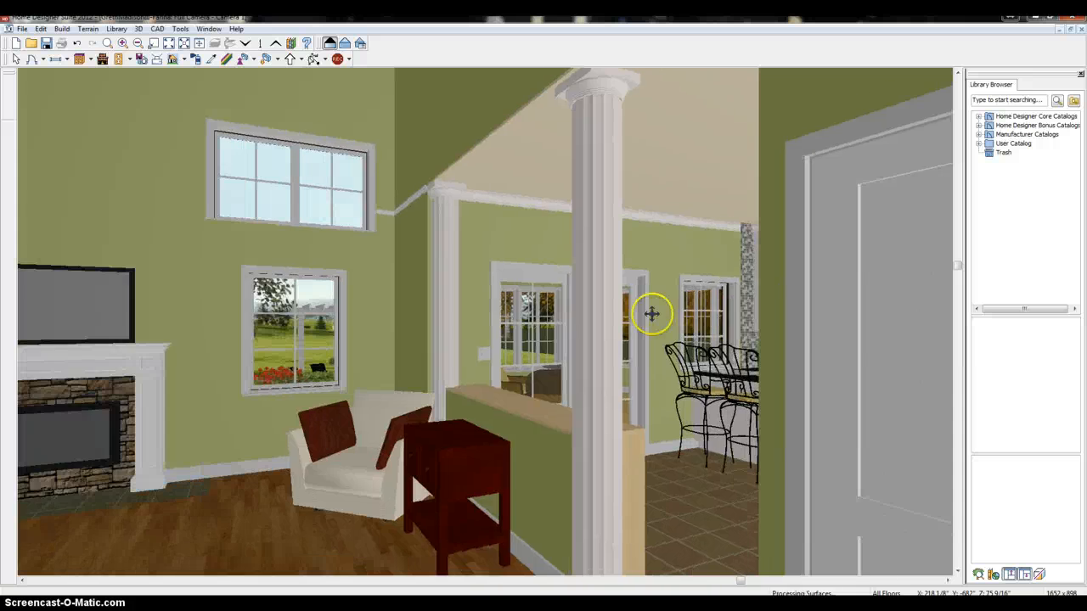
# Step: Turn the camera across the living room to show the sectional sofa, corner windows and fireplace
pyautogui.press('Left')
pyautogui.press('Left')
pyautogui.press('Left')
pyautogui.press('Left')
pyautogui.press('Left')
pyautogui.press('Left')
pyautogui.press('Left')
pyautogui.press('Left')
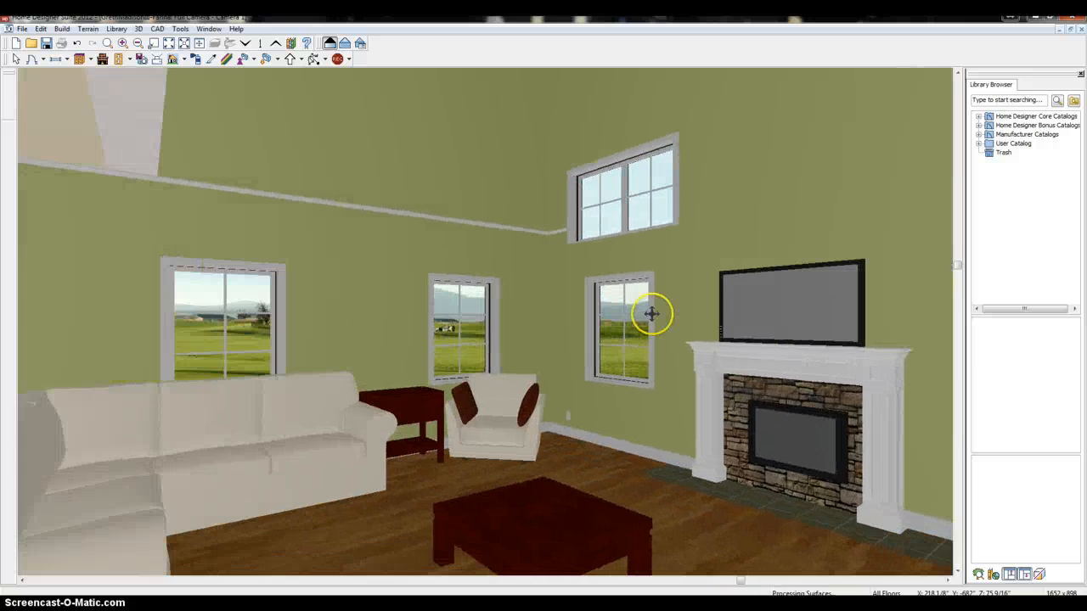
# Step: Turn the camera past the sofa to the dark green wall beside the front entry
pyautogui.press('Left')
pyautogui.press('Left')
pyautogui.press('Left')
pyautogui.press('Left')
pyautogui.press('Left')
pyautogui.press('Left')
pyautogui.press('Left')
pyautogui.press('Left')
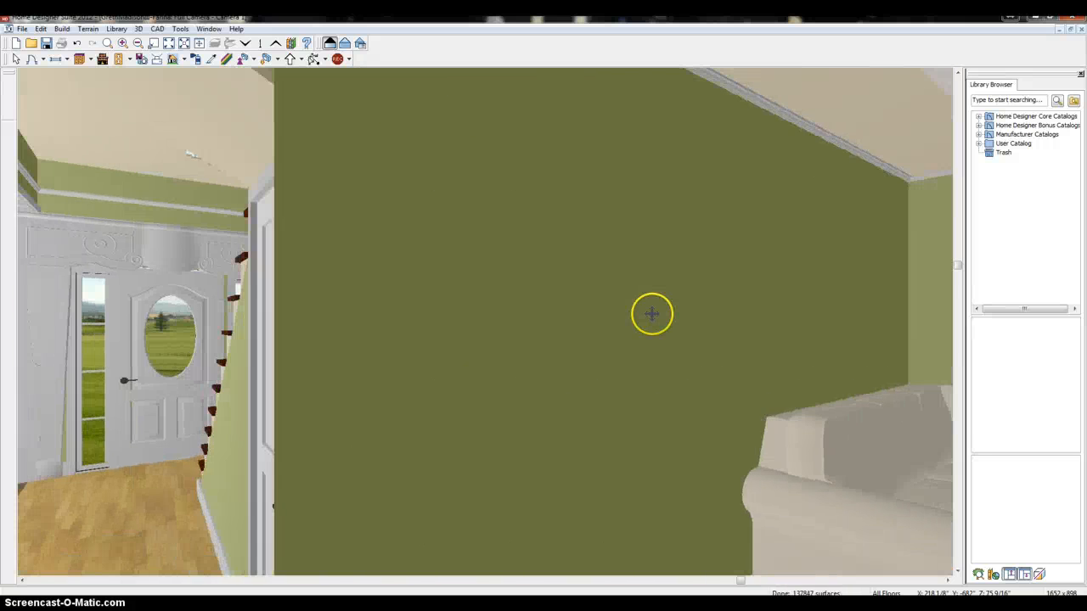
# Step: Aim the camera down the hallway toward the front door and the staircase
pyautogui.press('Up')
pyautogui.press('Up')
pyautogui.press('Up')
pyautogui.press('Up')
pyautogui.press('Up')
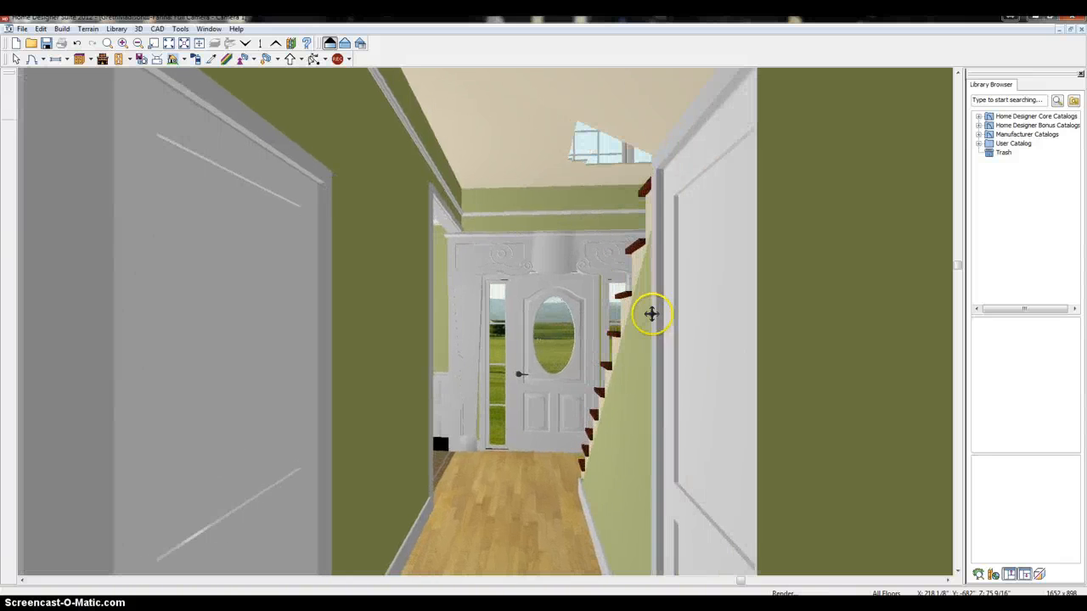
# Step: Move the camera up to the arched window above the entry and turn it to the balcony bookcases and railing
pyautogui.press('Up')
pyautogui.press('Up')
pyautogui.press('Up')
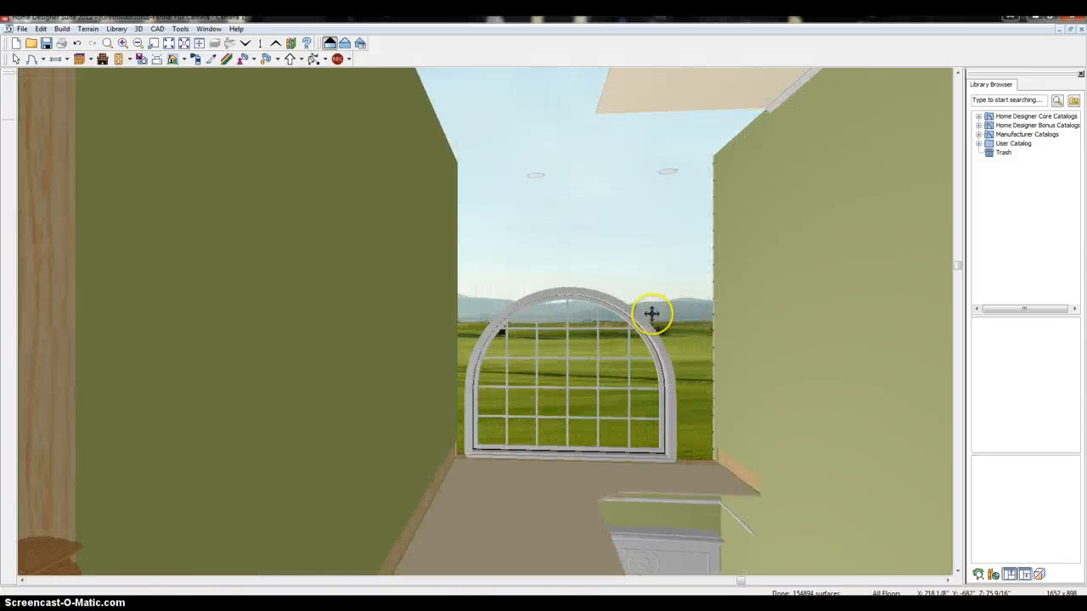
pyautogui.press('Right')
pyautogui.press('Right')
pyautogui.press('Right')
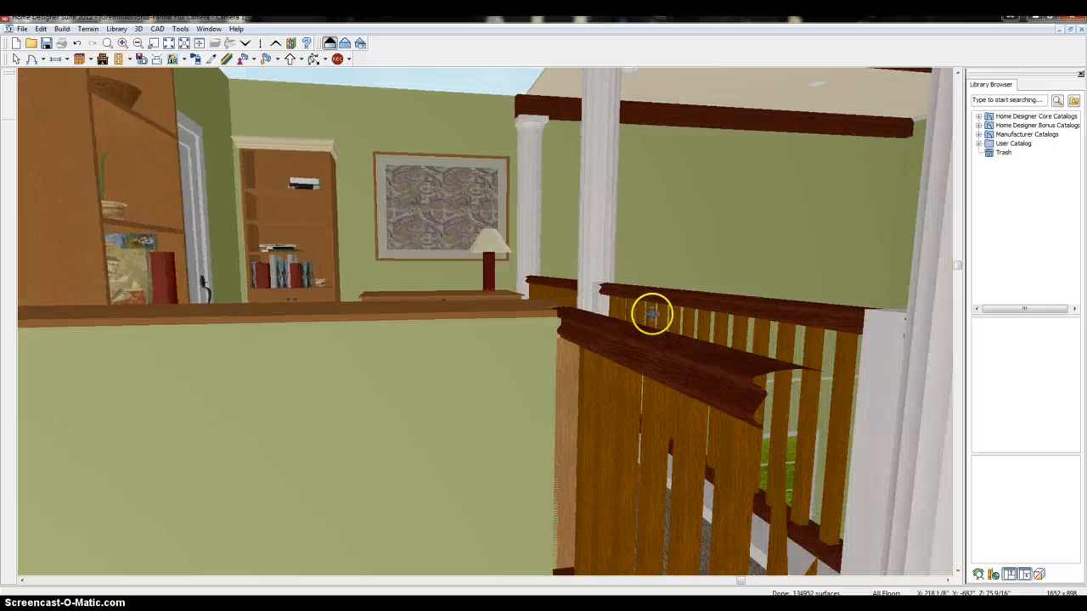
# Step: Turn the camera from the balcony back down to the living room fireplace and armchair
pyautogui.press('Right')
pyautogui.press('Right')
pyautogui.press('Right')
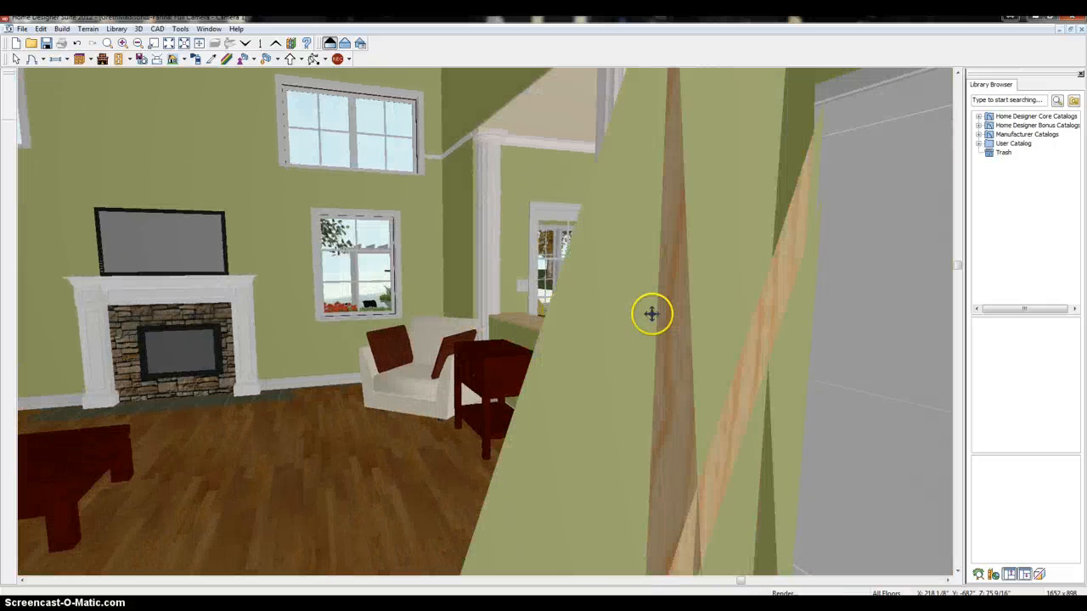
pyautogui.press('Right')
pyautogui.press('Right')
# Step: Close the camera view and place a full camera at the doorway of the study beside the stairs, facing into the room
pyautogui.click(1081, 29)
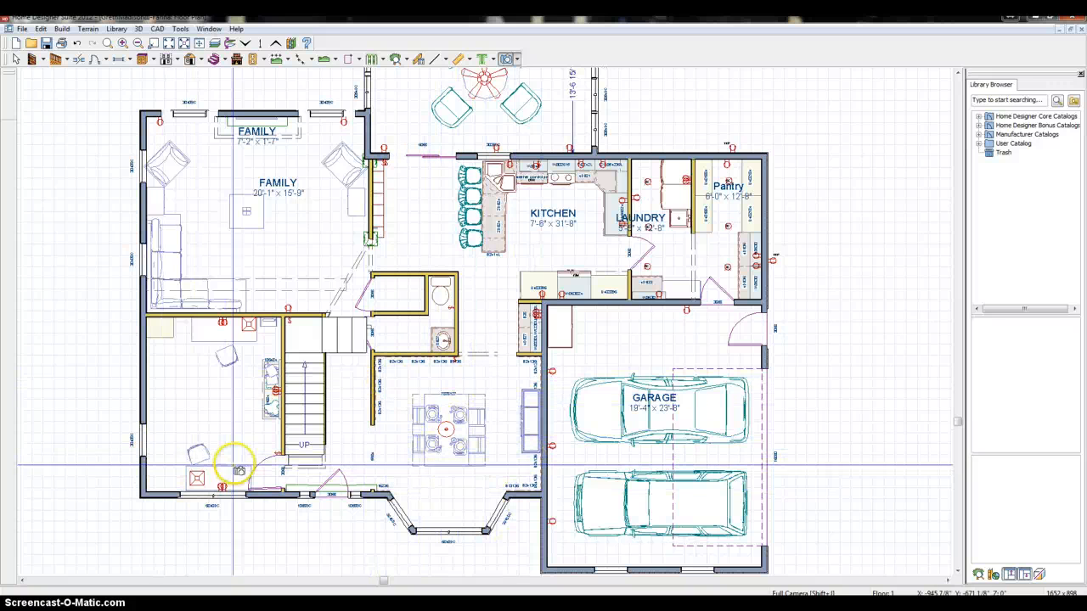
pyautogui.moveTo(271, 469); pyautogui.dragTo(247, 438)
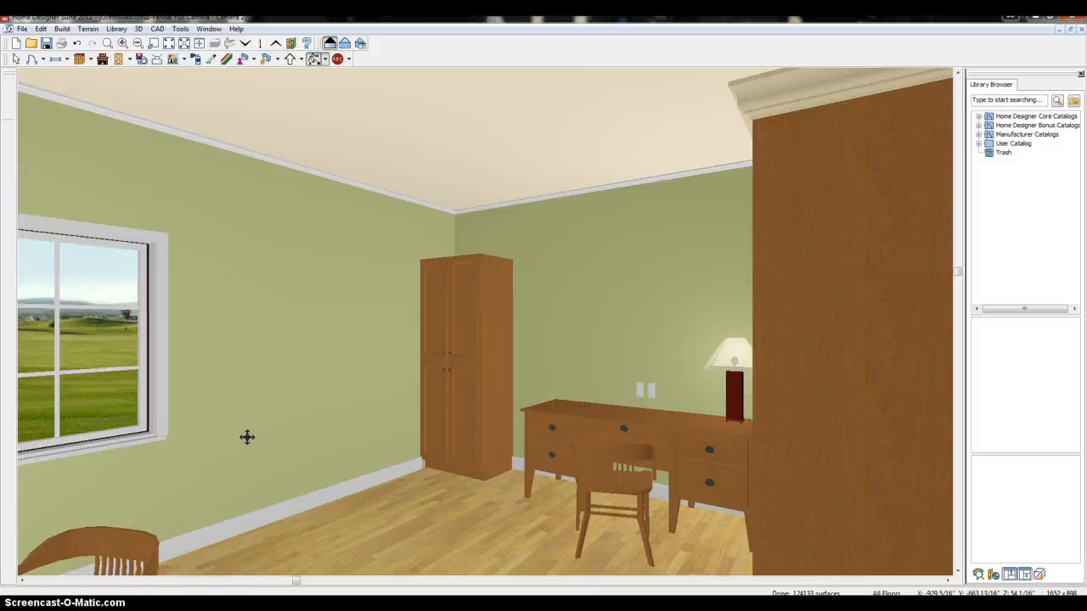
# Step: Look around the study from the cabinet and desk past the bookcase to the desk under the window
pyautogui.moveTo(247, 438); pyautogui.dragTo(246, 435)
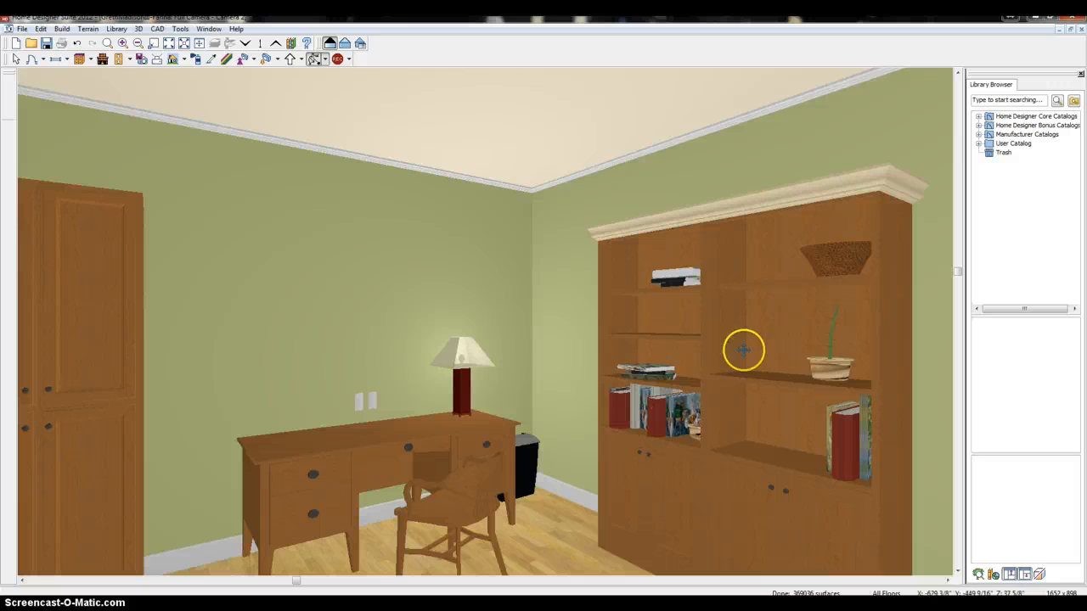
pyautogui.press('Left')
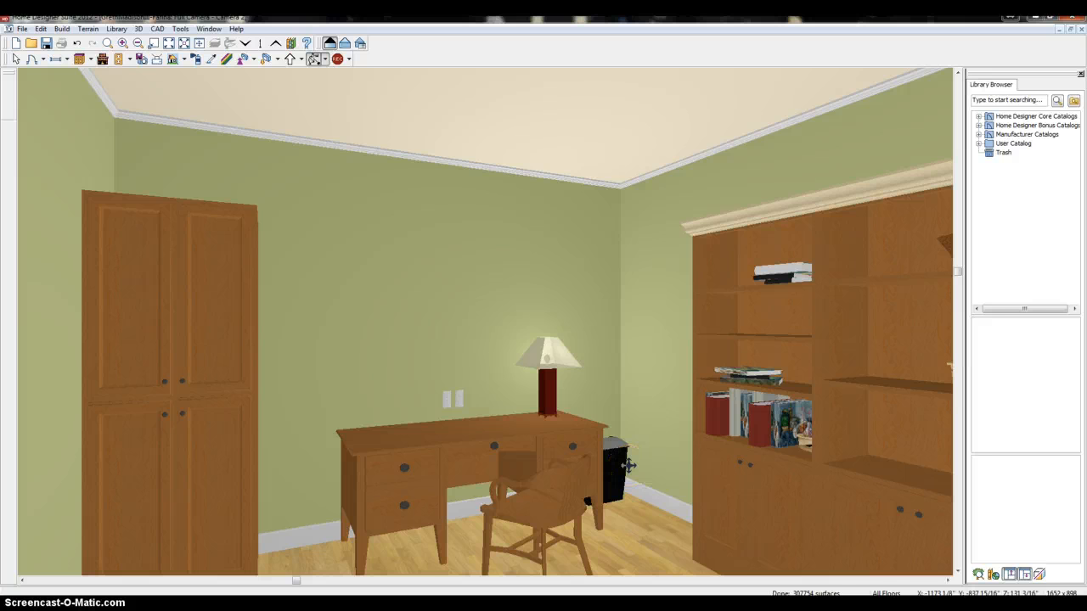
pyautogui.press('Right')
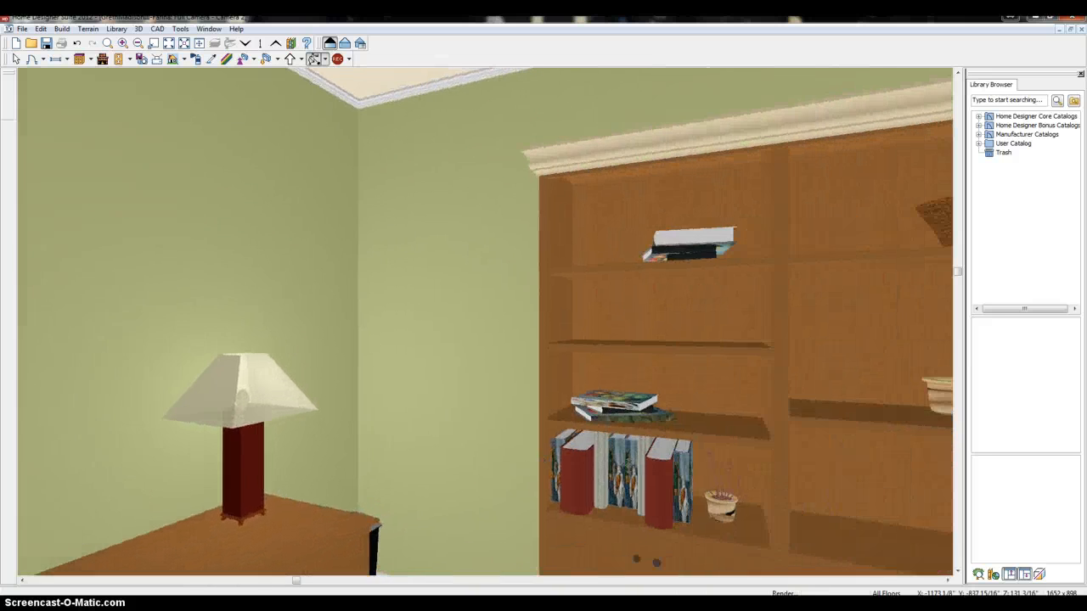
pyautogui.press('Right')
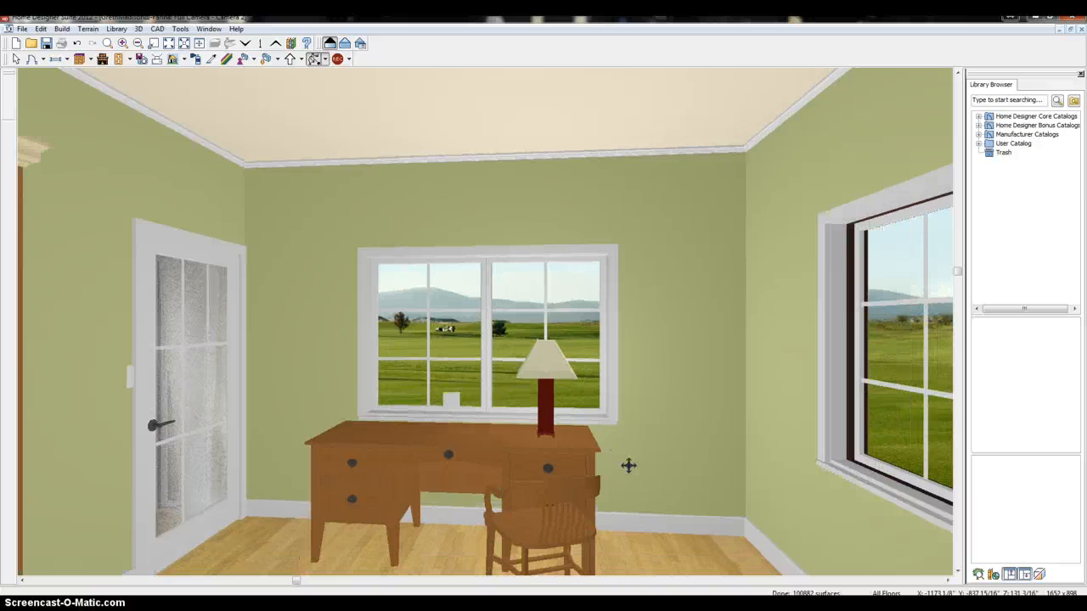
# Step: Move the camera toward the study's window desk and textured glass door, ending at the front entry facing the dining room
pyautogui.press('Up')
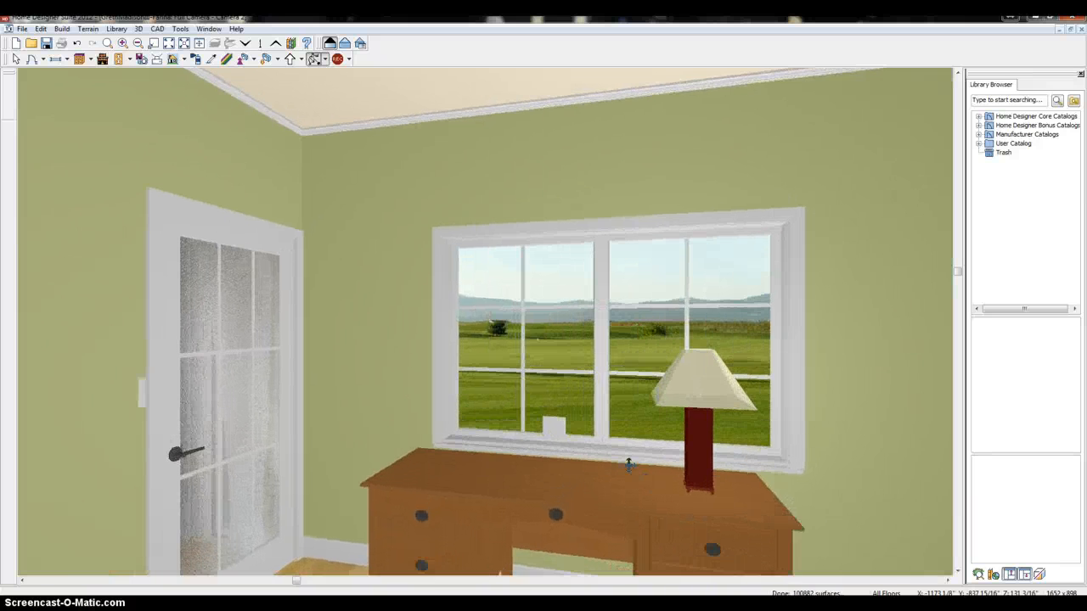
pyautogui.press('Left')
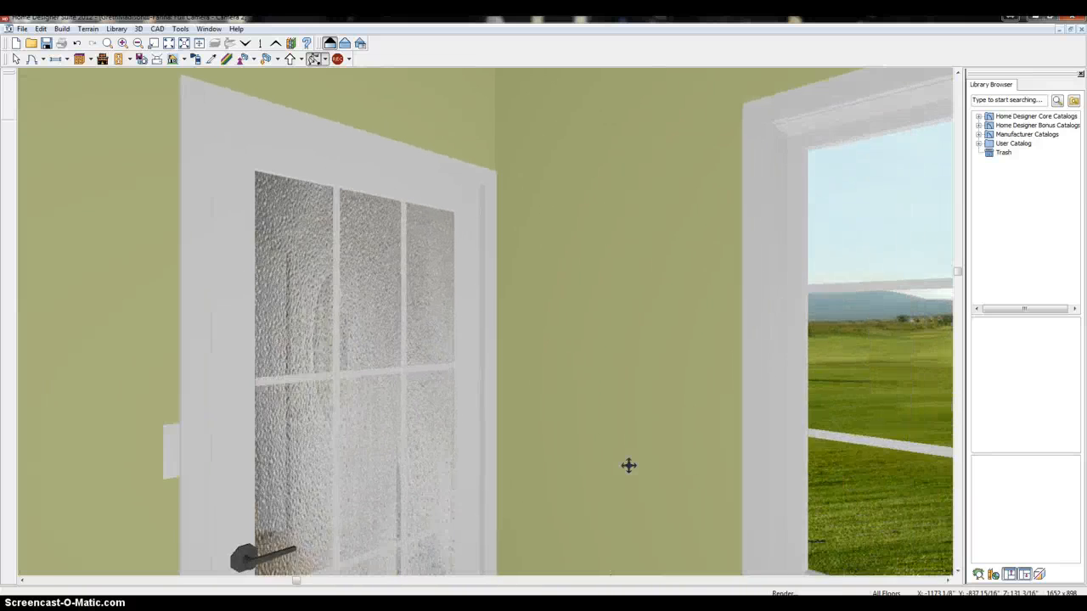
pyautogui.press('Down')
pyautogui.press('Right')
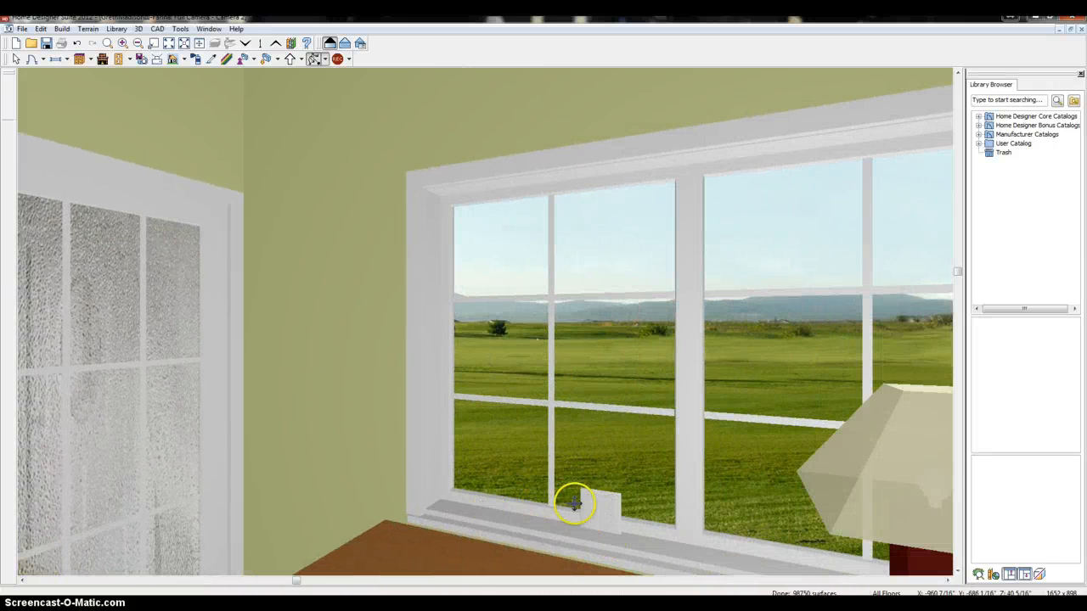
pyautogui.press('Left')
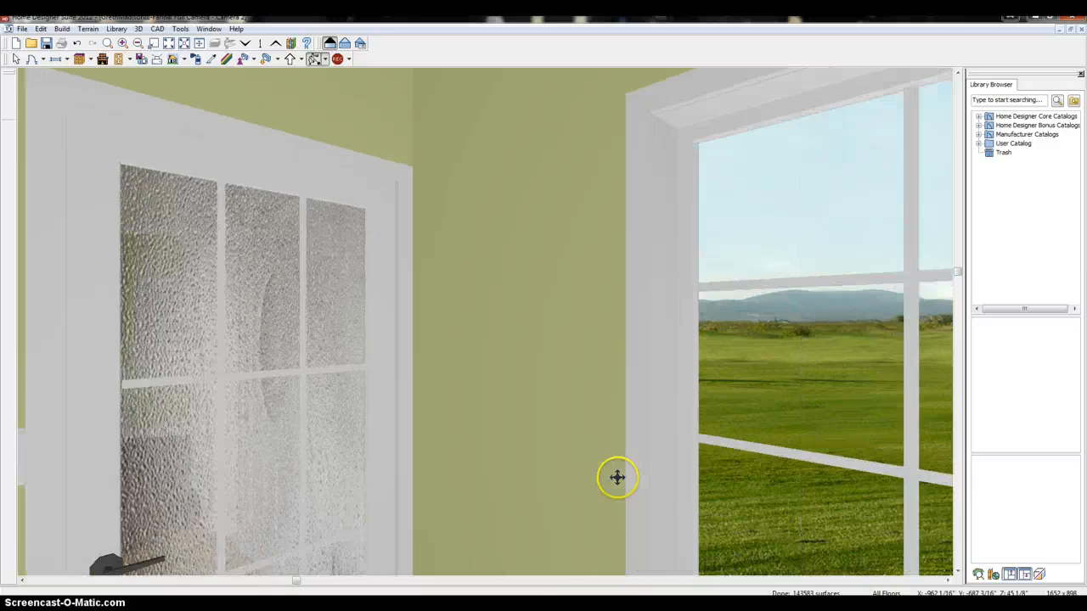
pyautogui.press('Left')
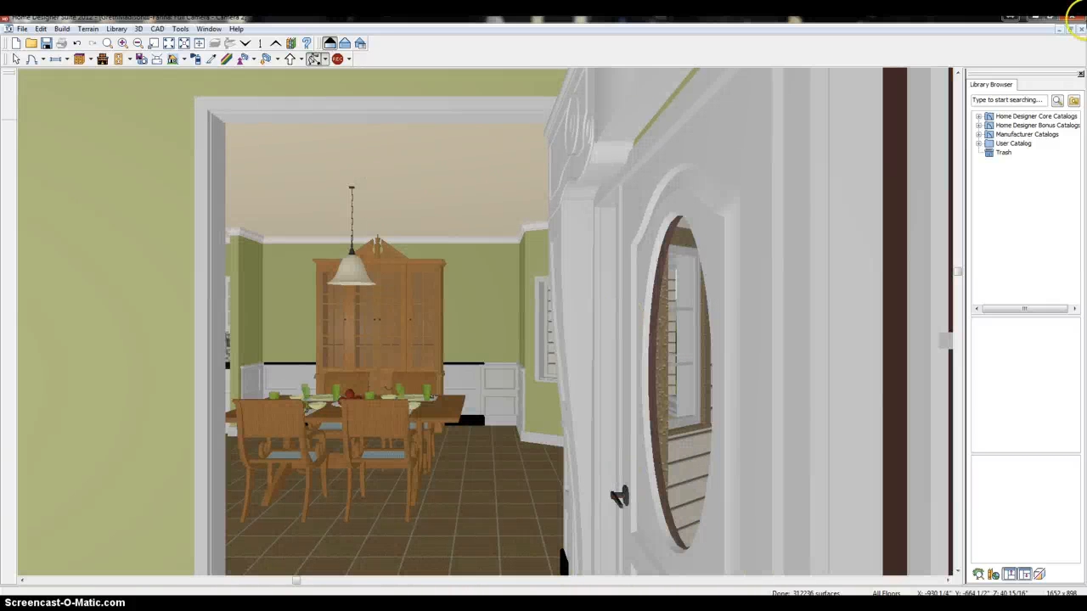
# Step: Close the study camera view and switch the floor plan up to the 2nd floor
pyautogui.click(1080, 32)
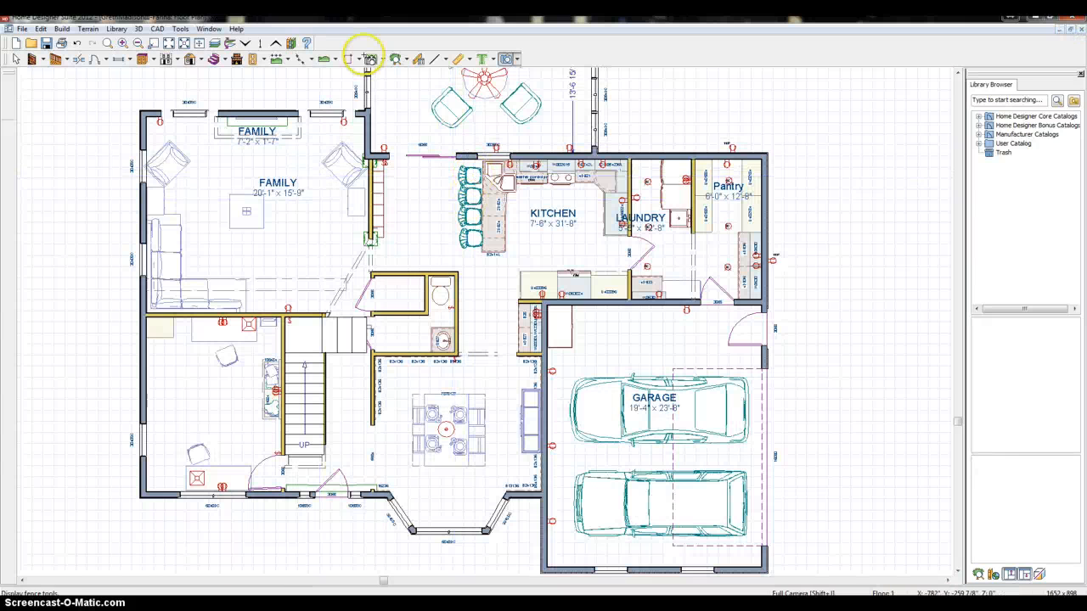
pyautogui.click(266, 44)
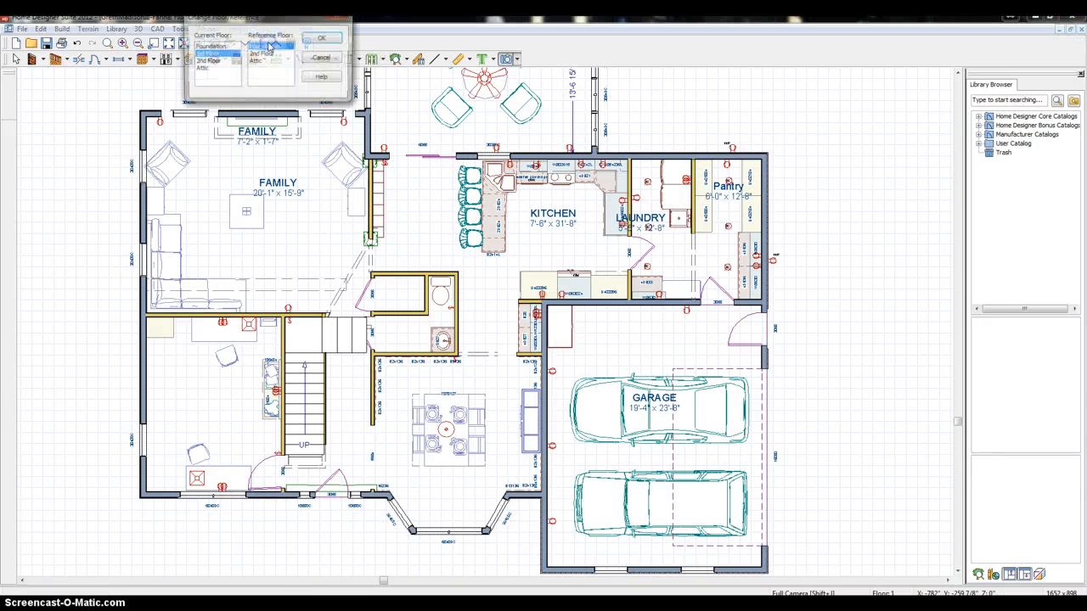
pyautogui.click(312, 55)
pyautogui.click(277, 44)
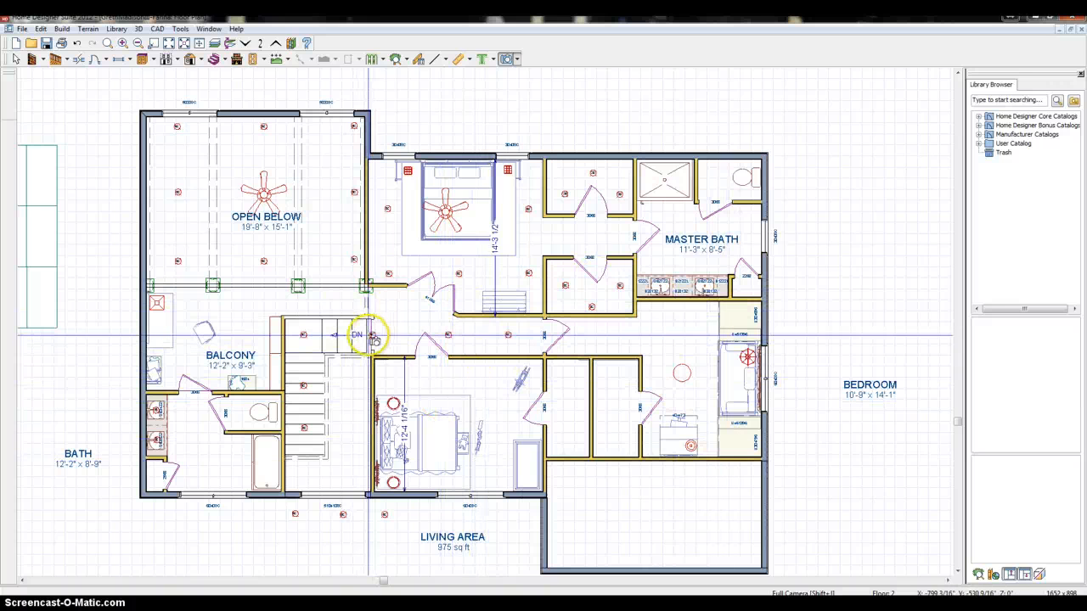
# Step: Place a full camera at the top of the stairs facing the upstairs hallway and turn it past the wooden door
pyautogui.click(386, 336)
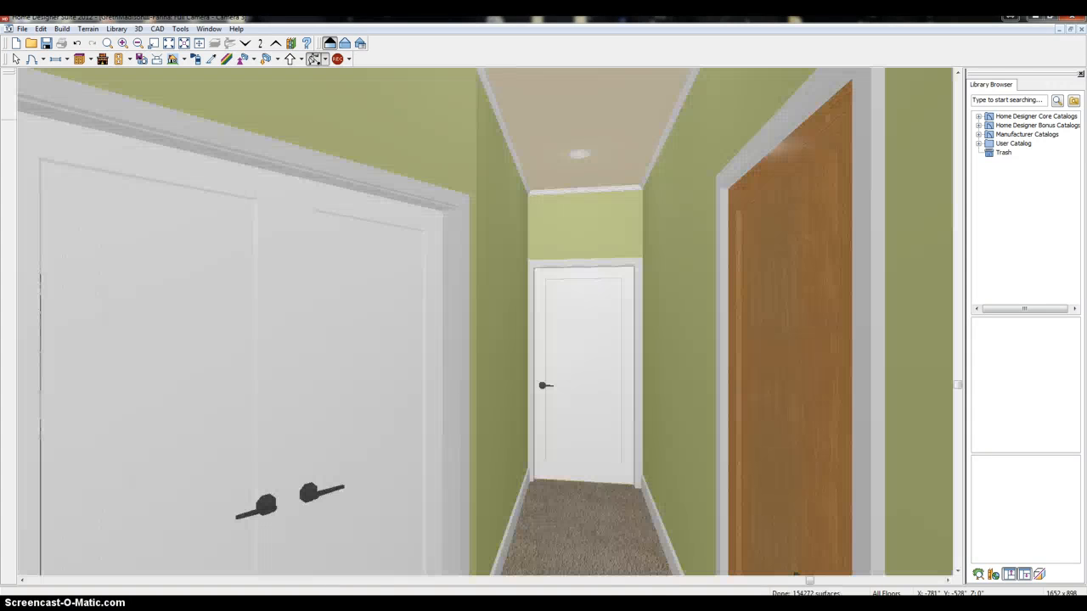
pyautogui.press('Right')
pyautogui.press('Right')
pyautogui.press('Right')
pyautogui.press('Right')
pyautogui.press('Right')
pyautogui.press('Right')
pyautogui.press('Right')
pyautogui.press('Right')
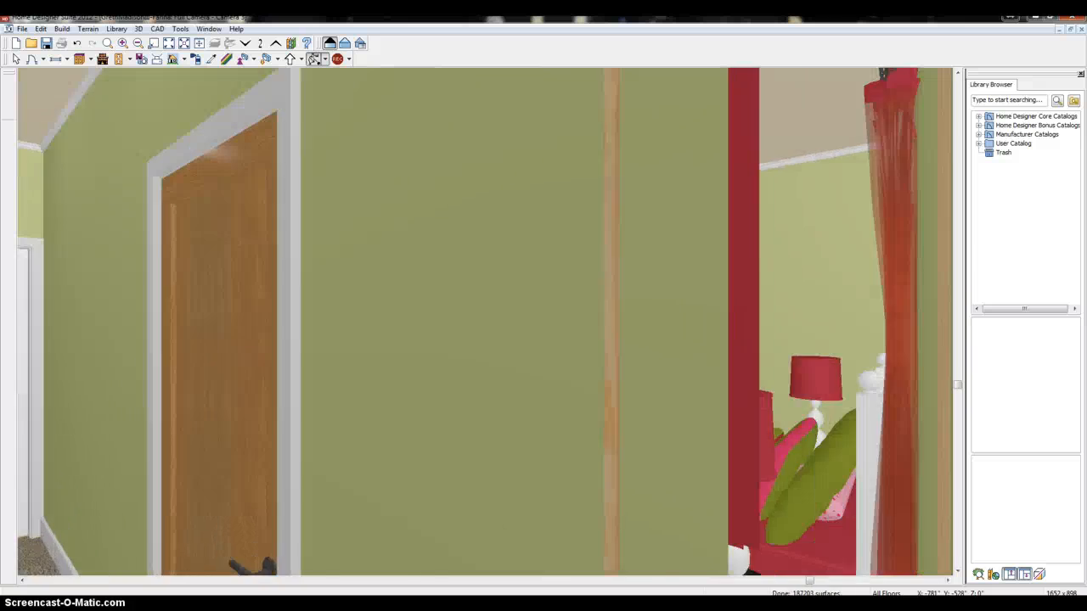
# Step: Turn the upstairs camera past the bedroom wall to the arched window above the entry
pyautogui.press('Right')
pyautogui.press('Right')
pyautogui.press('Right')
pyautogui.press('Right')
pyautogui.press('Right')
pyautogui.press('Right')
pyautogui.press('Right')
pyautogui.press('Right')
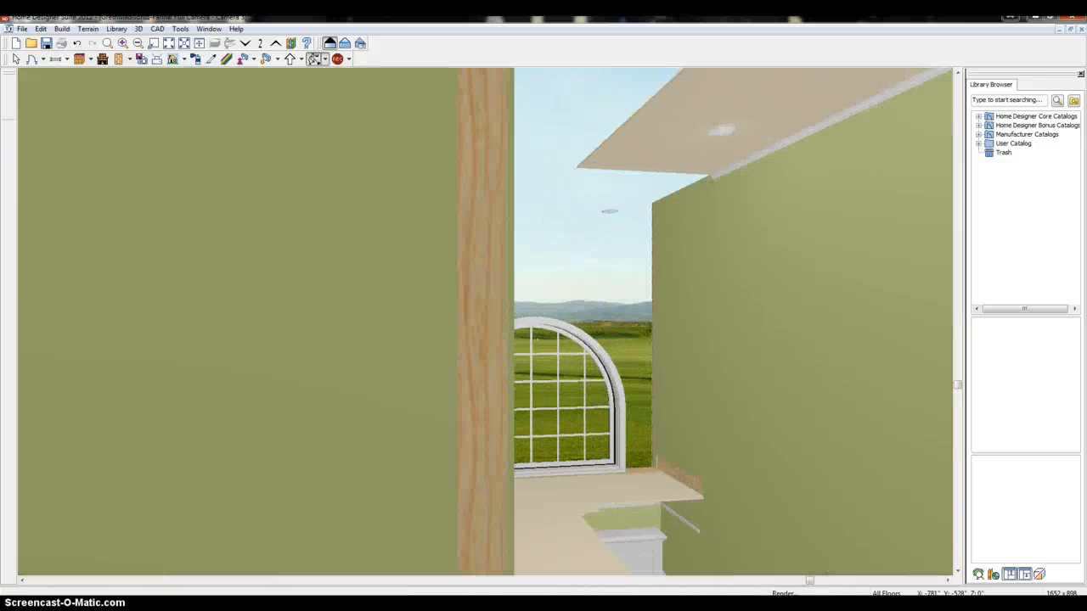
# Step: Turn the camera across the stairwell to the balcony bookcases, desk, columns and railing
pyautogui.press('Right')
pyautogui.press('Right')
pyautogui.press('Right')
pyautogui.press('Right')
pyautogui.press('Right')
pyautogui.press('Right')
pyautogui.press('Right')
pyautogui.press('Right')
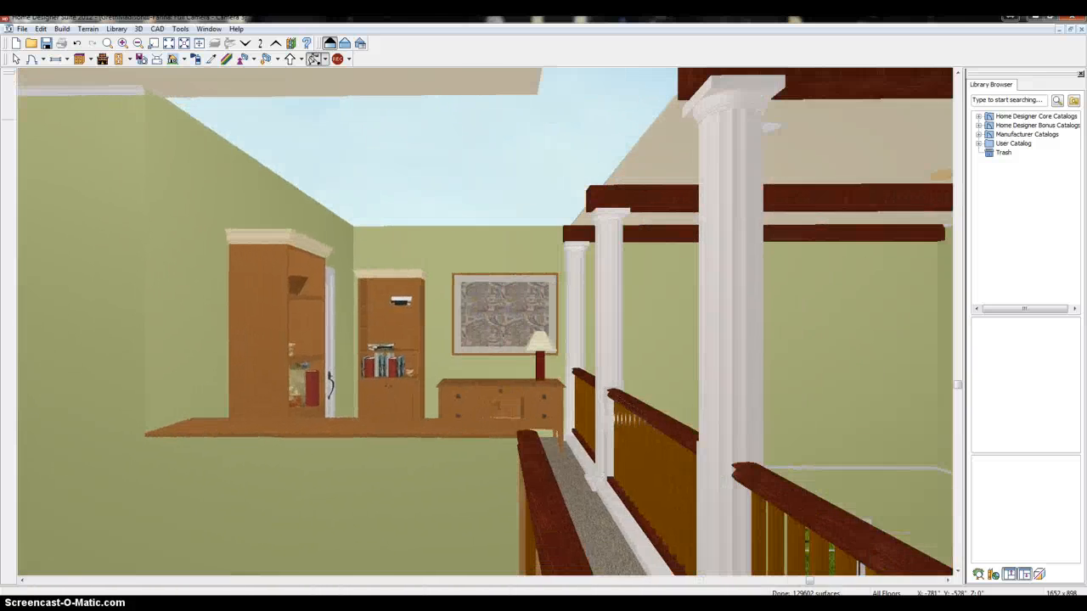
# Step: Turn the camera from the balcony back to the arched window and stairwell
pyautogui.press('Left')
pyautogui.press('Left')
pyautogui.press('Left')
pyautogui.press('Left')
pyautogui.press('Left')
pyautogui.press('Left')
pyautogui.press('Left')
pyautogui.press('Left')
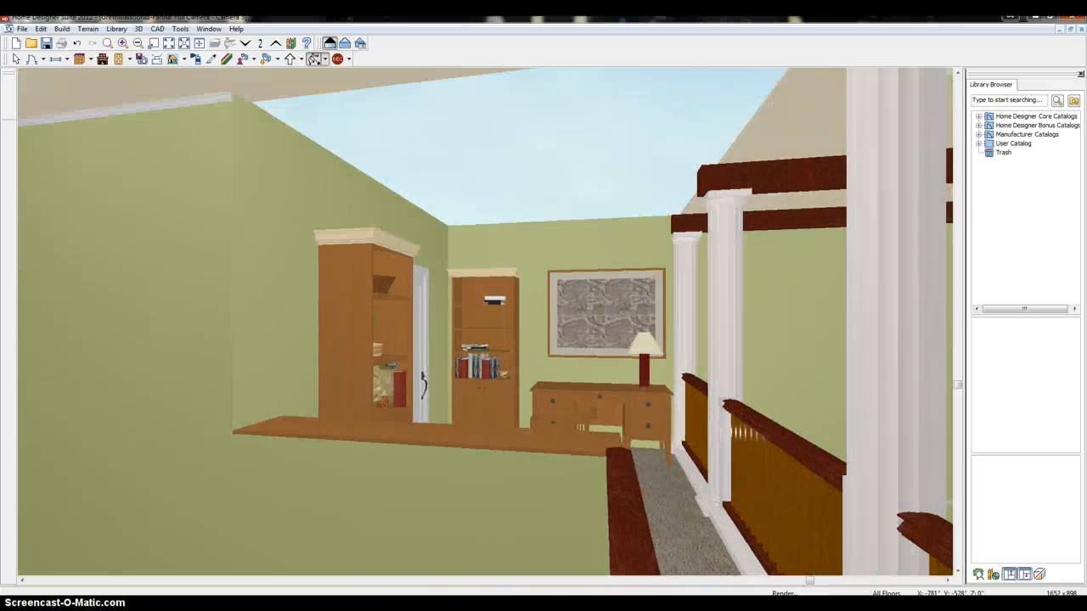
pyautogui.press('Right')
pyautogui.press('Right')
pyautogui.press('Left')
pyautogui.press('Left')
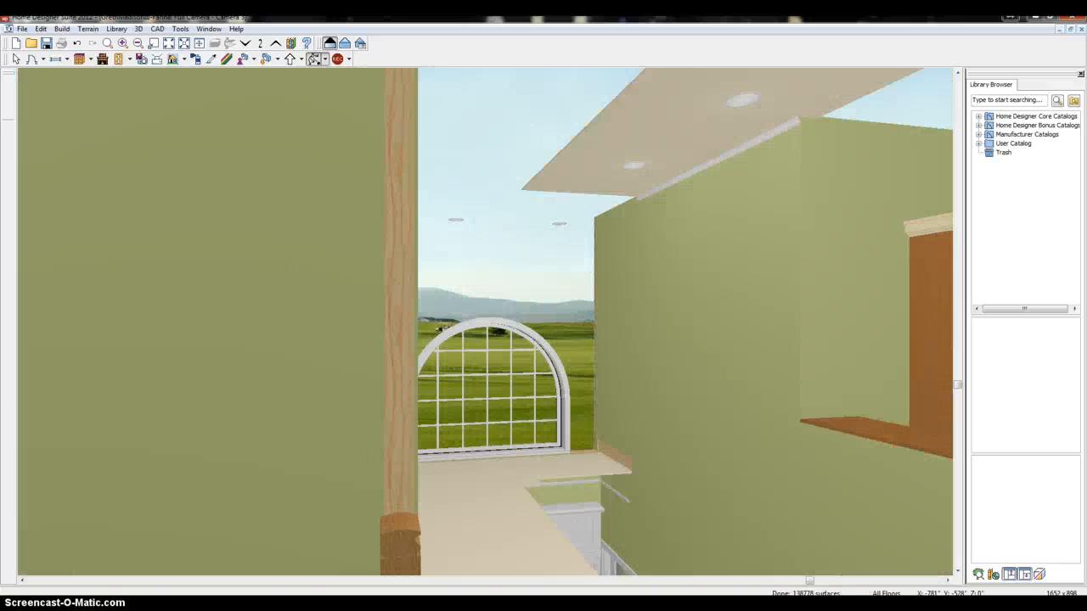
pyautogui.press('Right')
pyautogui.press('Right')
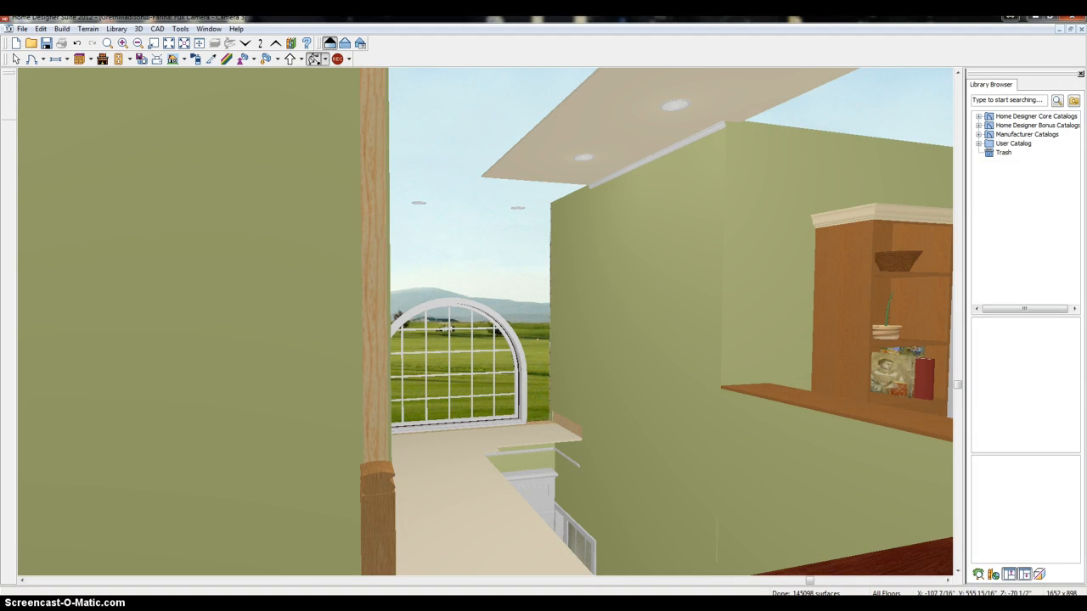
# Step: Sweep the camera from the arched window over the balcony to the open space above the living room
pyautogui.press('Right')
pyautogui.press('Right')
pyautogui.press('Right')
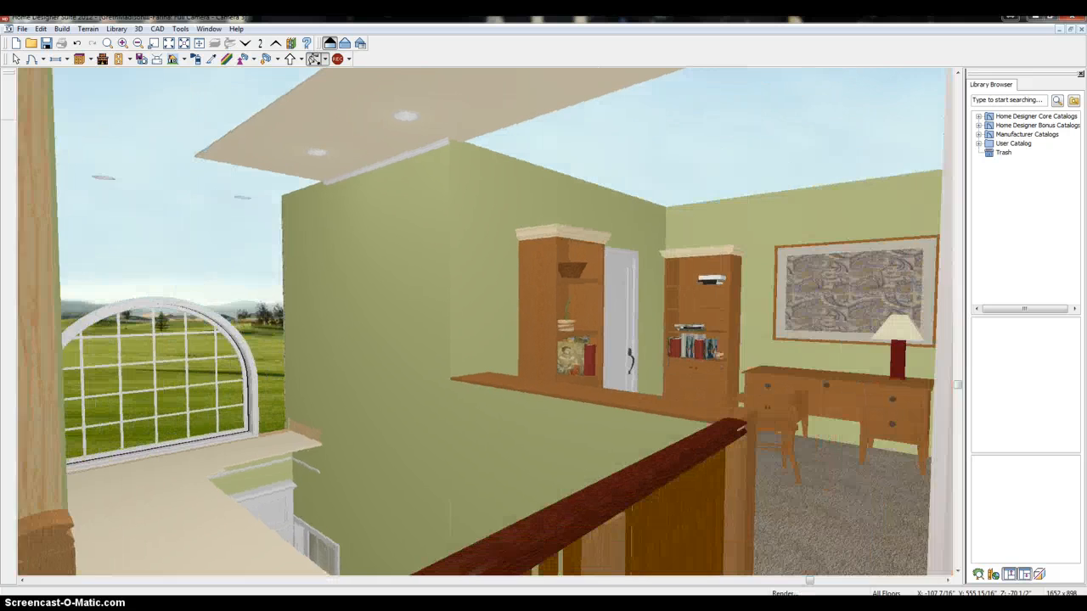
pyautogui.press('Right')
pyautogui.press('Right')
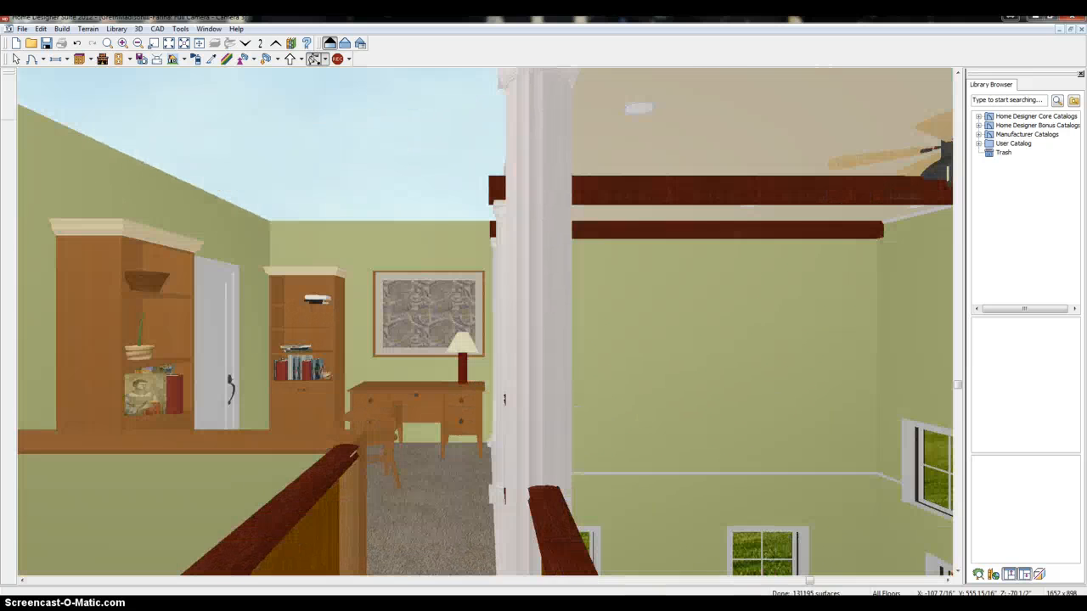
# Step: Move the camera onto the balcony toward the white door, bookcase and desk
pyautogui.press('Left')
pyautogui.press('Up')
pyautogui.press('Up')
pyautogui.press('Up')
pyautogui.press('Up')
pyautogui.press('Up')
pyautogui.press('Up')
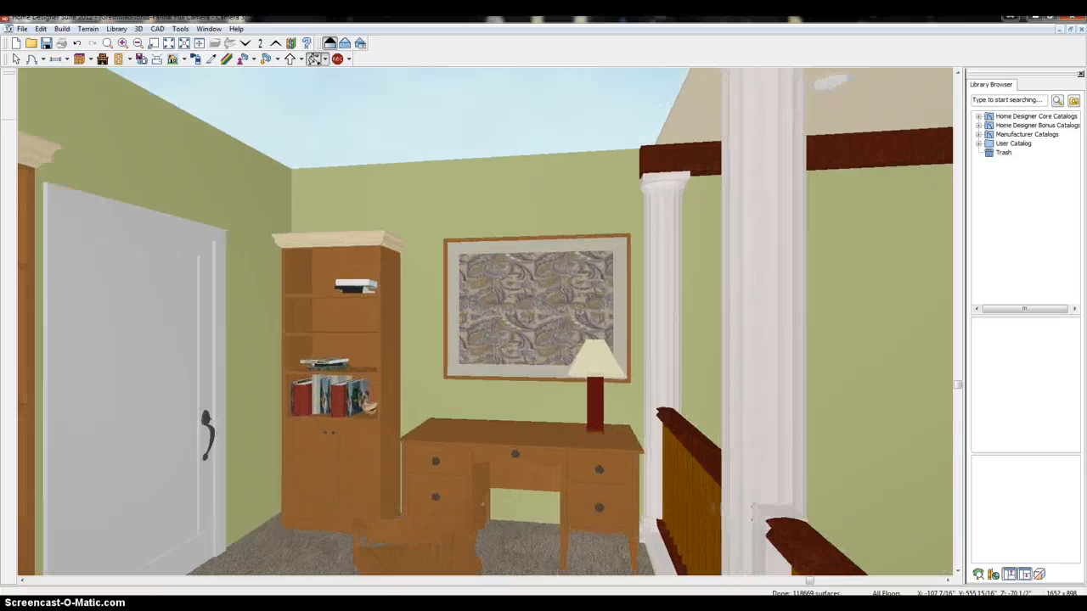
# Step: Advance the camera to the balcony desk and framed picture, turning toward the column and railing
pyautogui.press('Up')
pyautogui.press('Up')
pyautogui.press('Up')
pyautogui.press('Up')
pyautogui.press('Right')
pyautogui.press('Right')
pyautogui.press('Right')
pyautogui.press('Right')
pyautogui.press('Right')
pyautogui.press('Right')
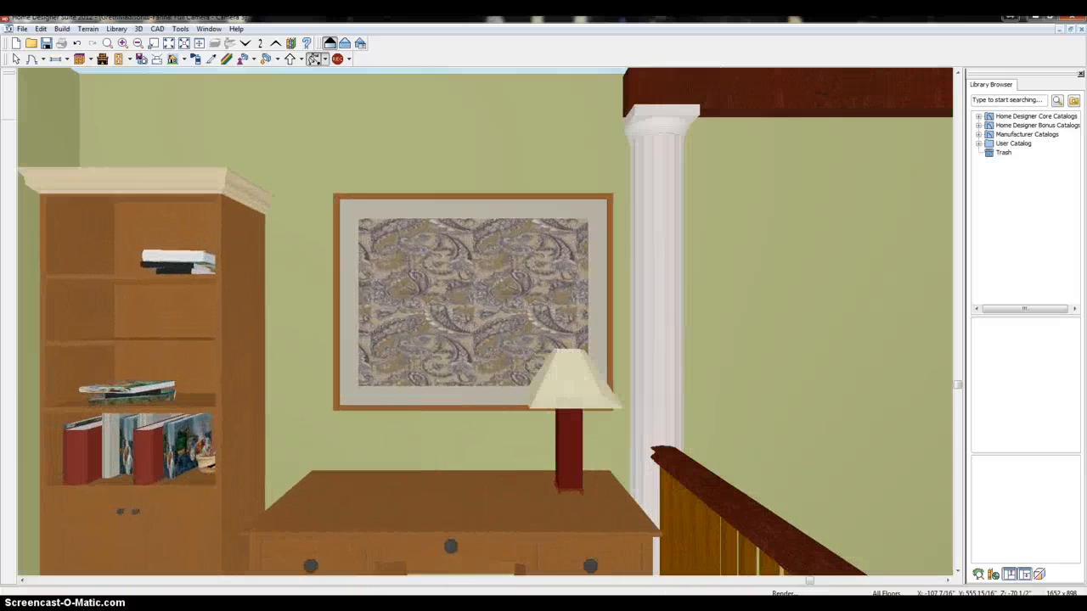
# Step: Turn the camera to the open space above the living room and tilt it down over the balcony railing
pyautogui.press('Right')
pyautogui.press('Right')
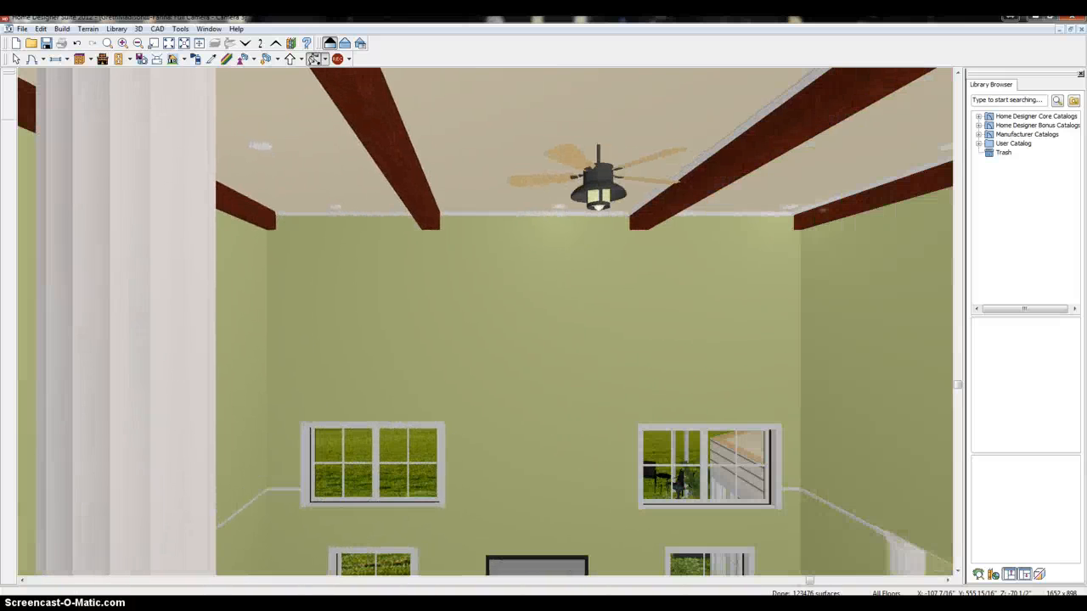
pyautogui.click(267, 60)
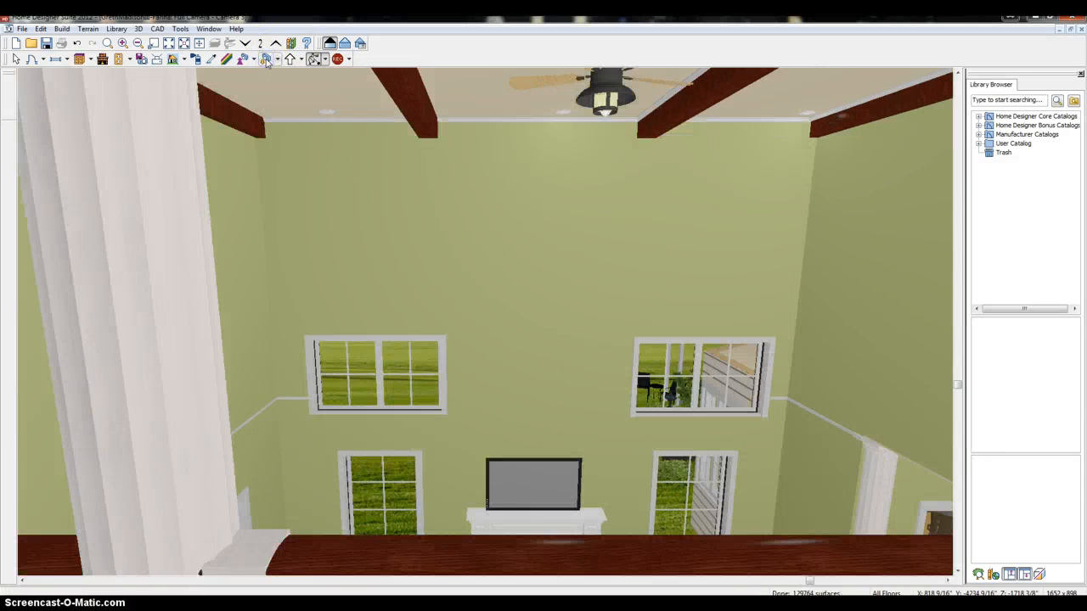
pyautogui.click(266, 59)
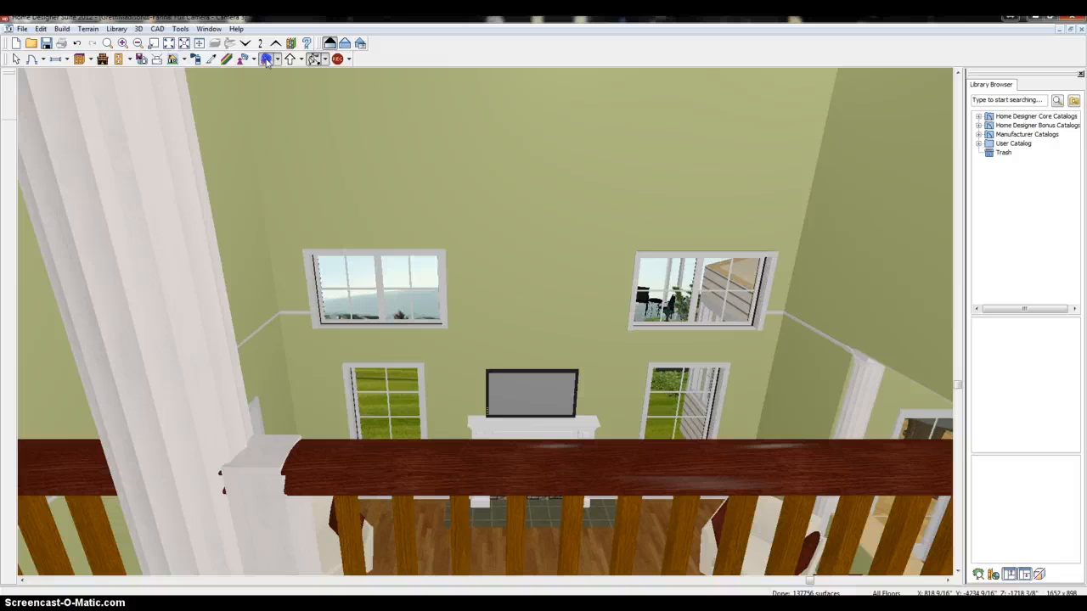
pyautogui.click(267, 60)
pyautogui.click(267, 61)
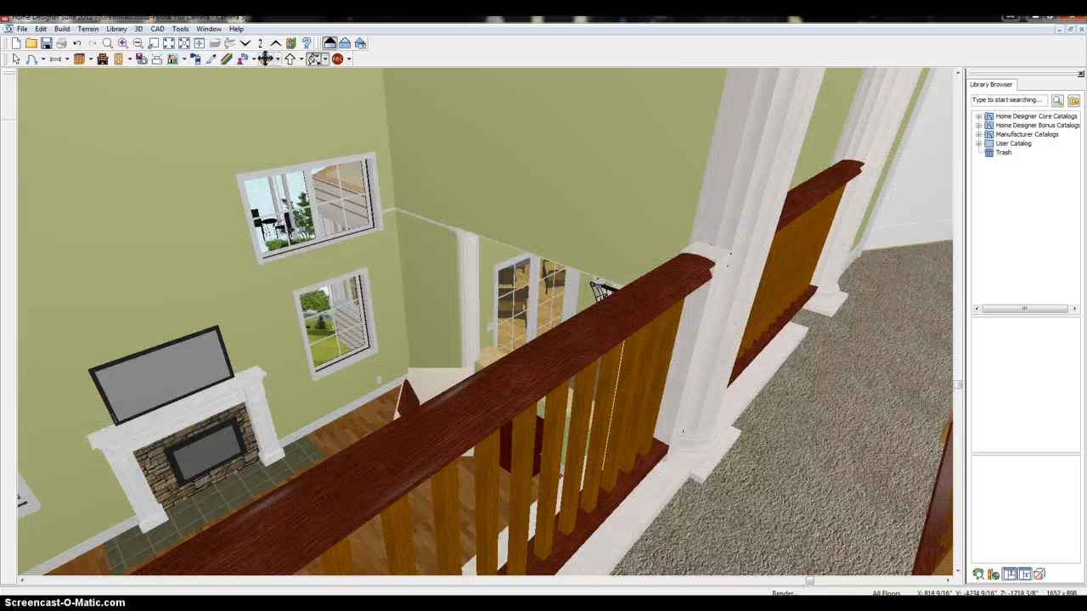
# Step: Sweep the lowered camera between the living-room fireplace below and the carpeted balcony walkway
pyautogui.click(267, 59)
pyautogui.click(267, 60)
pyautogui.click(265, 60)
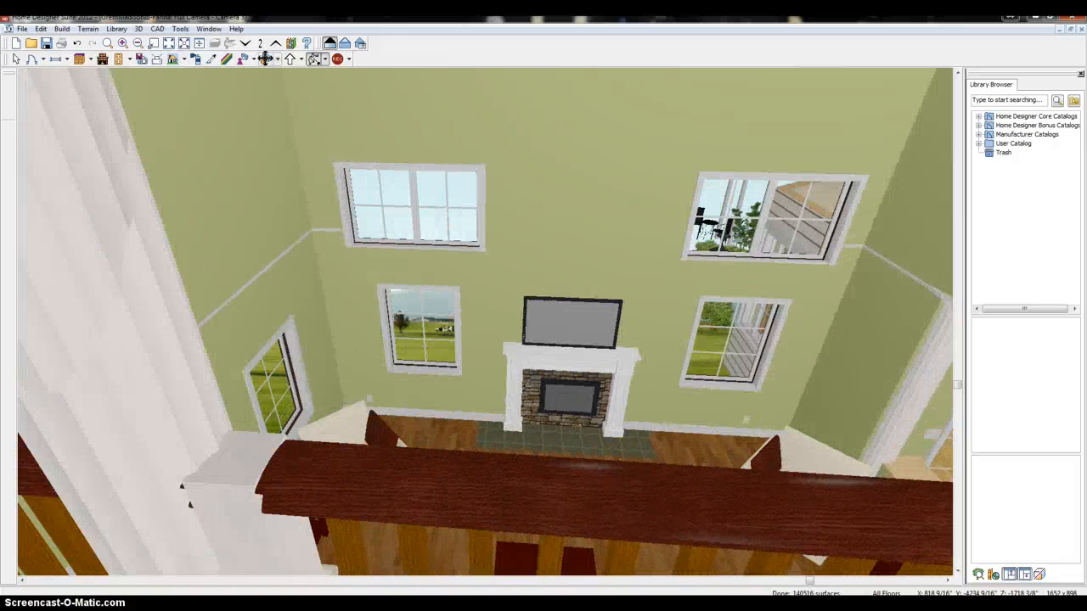
pyautogui.click(266, 60)
pyautogui.click(266, 59)
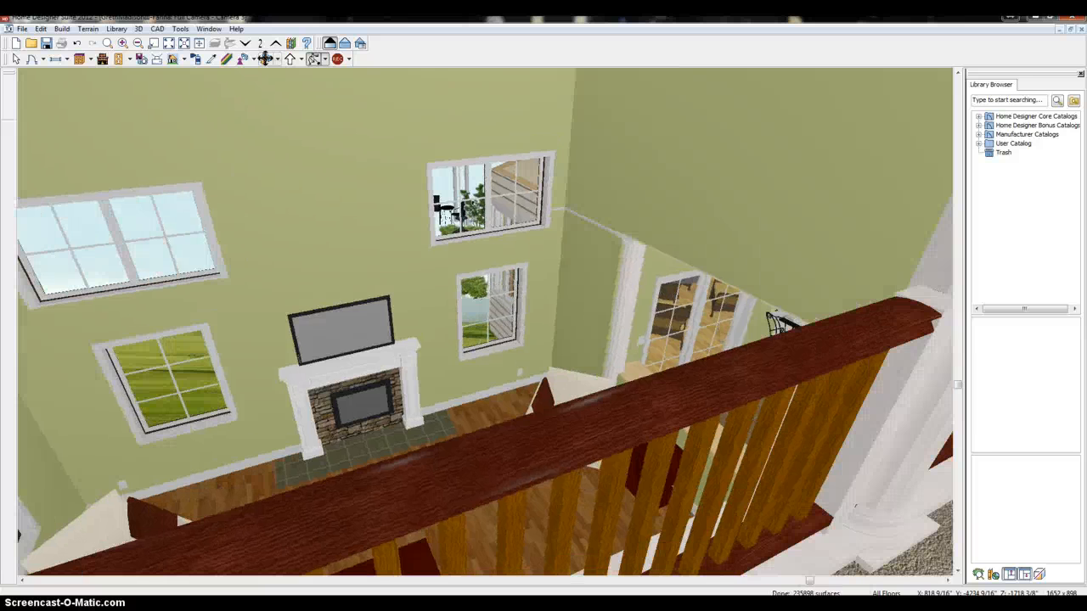
pyautogui.click(266, 59)
pyautogui.click(266, 59)
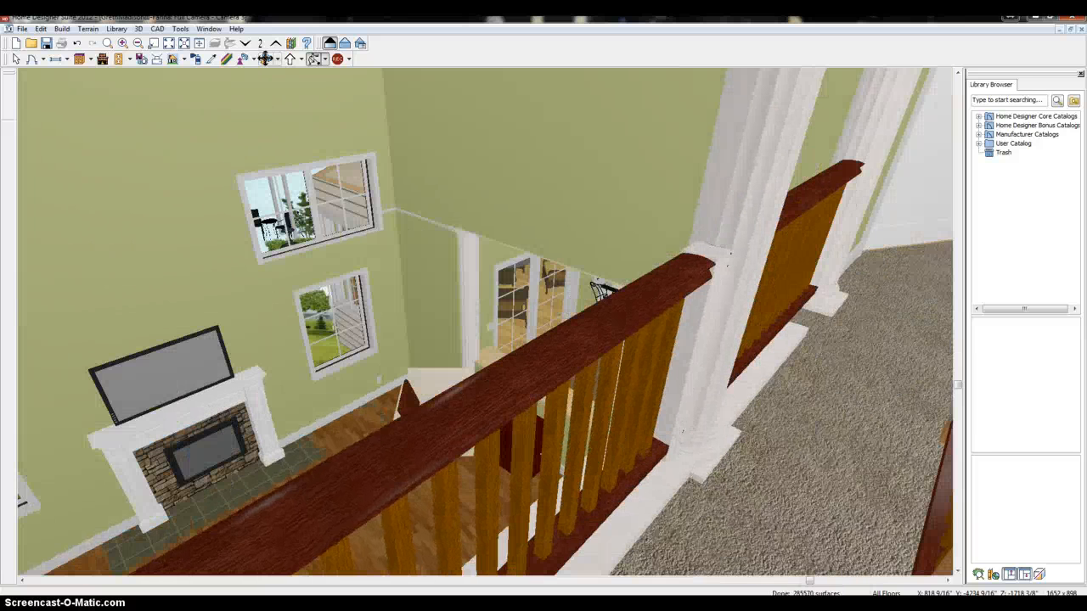
pyautogui.click(266, 59)
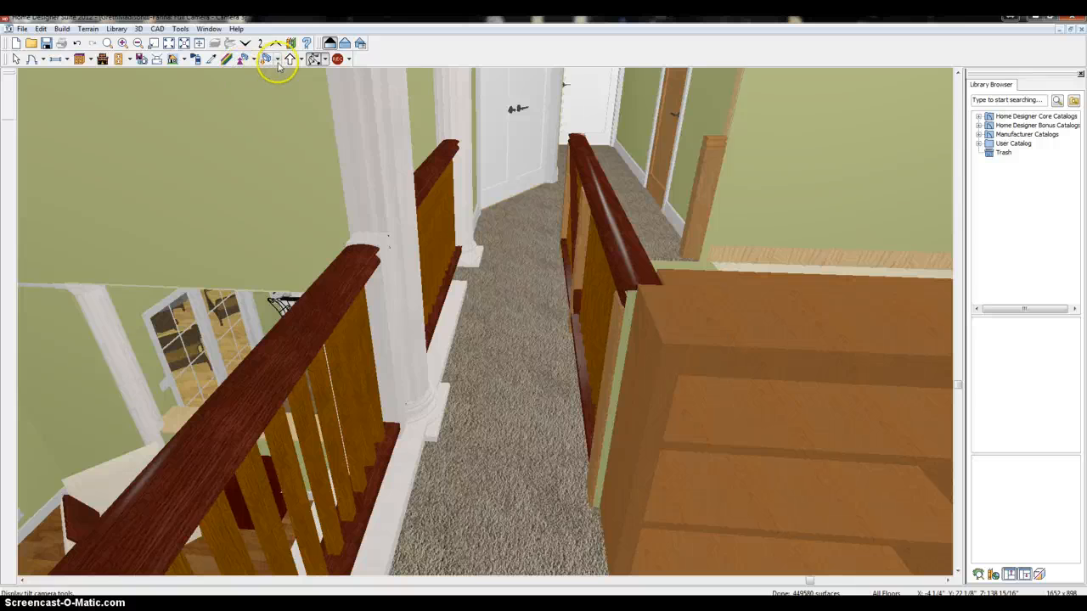
# Step: Tilt the camera up along the balcony walkway and turn it toward the low bookcase and arched window
pyautogui.click(276, 59)
pyautogui.click(285, 74)
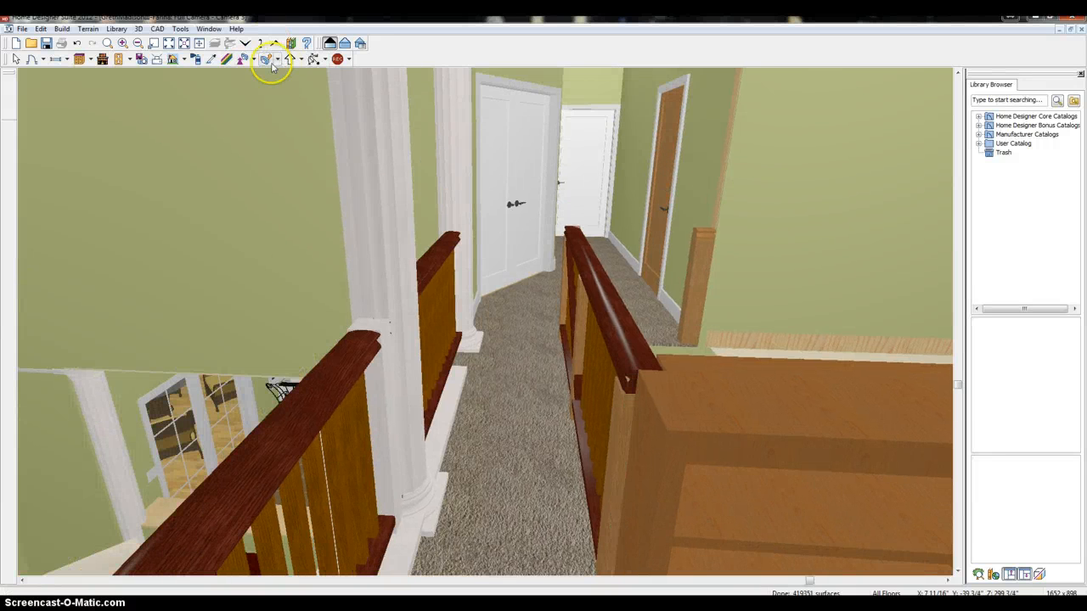
pyautogui.click(266, 58)
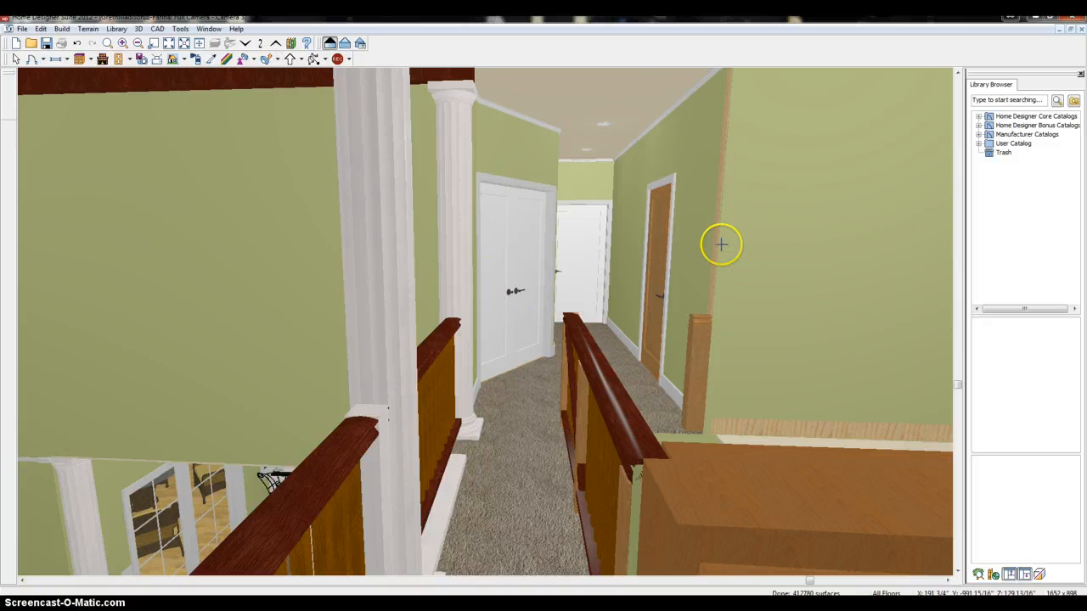
pyautogui.moveTo(718, 242); pyautogui.dragTo(717, 242, button='middle')
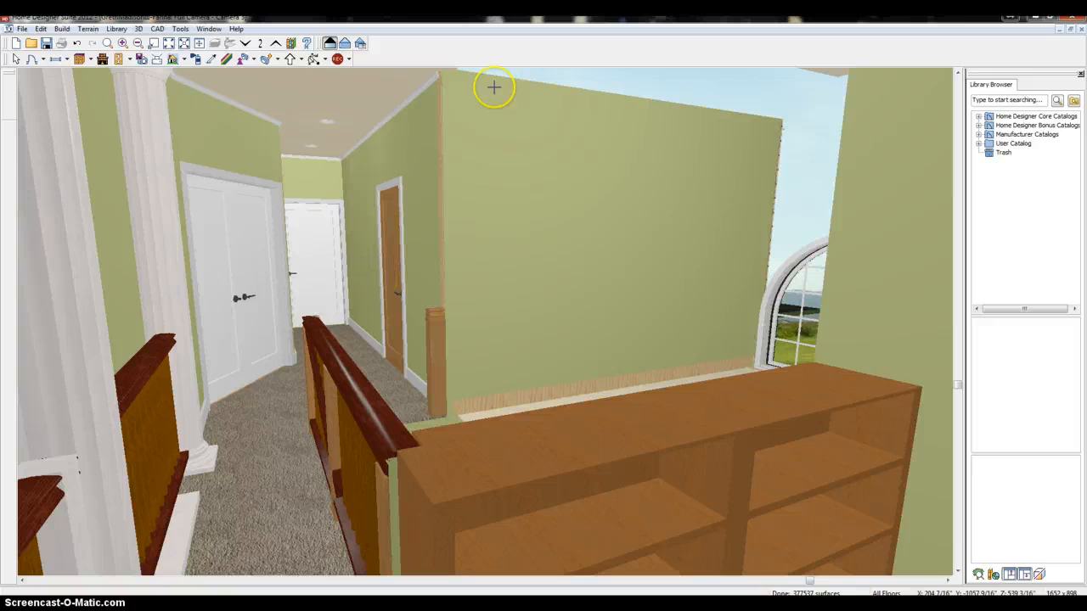
pyautogui.moveTo(545, 21); pyautogui.dragTo(544, 20, button='middle')
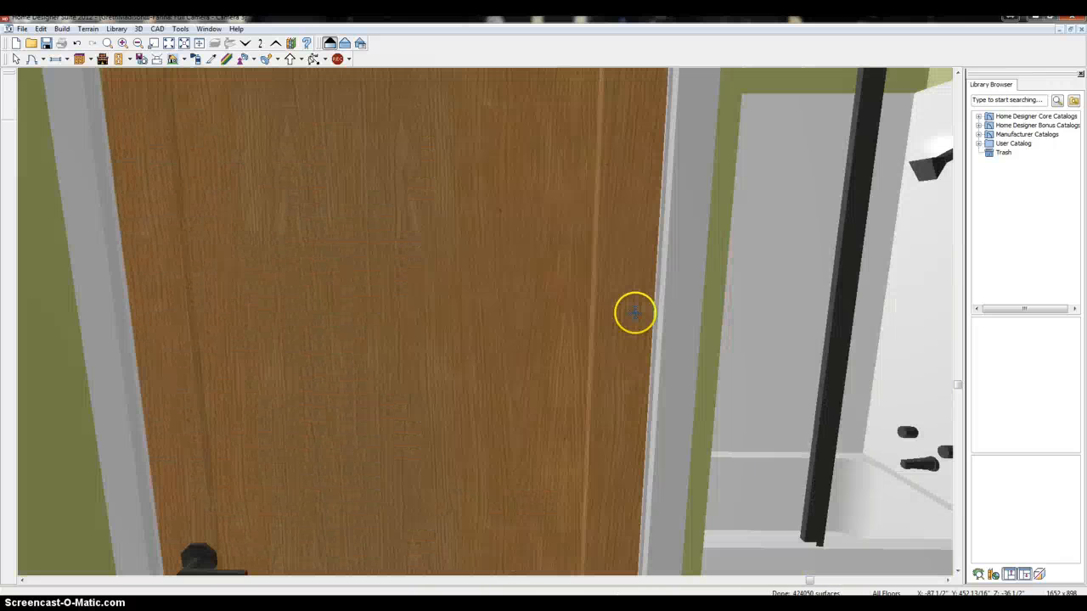
# Step: Move the camera past the balcony bookcases and white door, turning to the bathroom's shower, door and window
pyautogui.moveTo(635, 312); pyautogui.dragTo(635, 313)
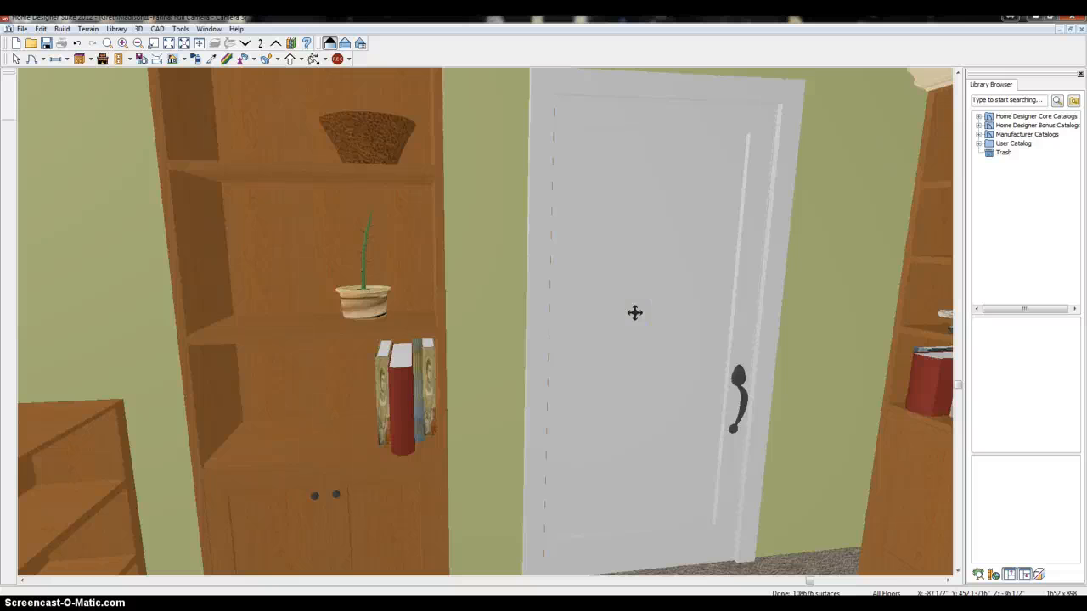
pyautogui.moveTo(635, 312); pyautogui.dragTo(634, 312)
pyautogui.press('Right')
pyautogui.press('Right')
pyautogui.press('Right')
pyautogui.press('Right')
pyautogui.press('Right')
pyautogui.press('Right')
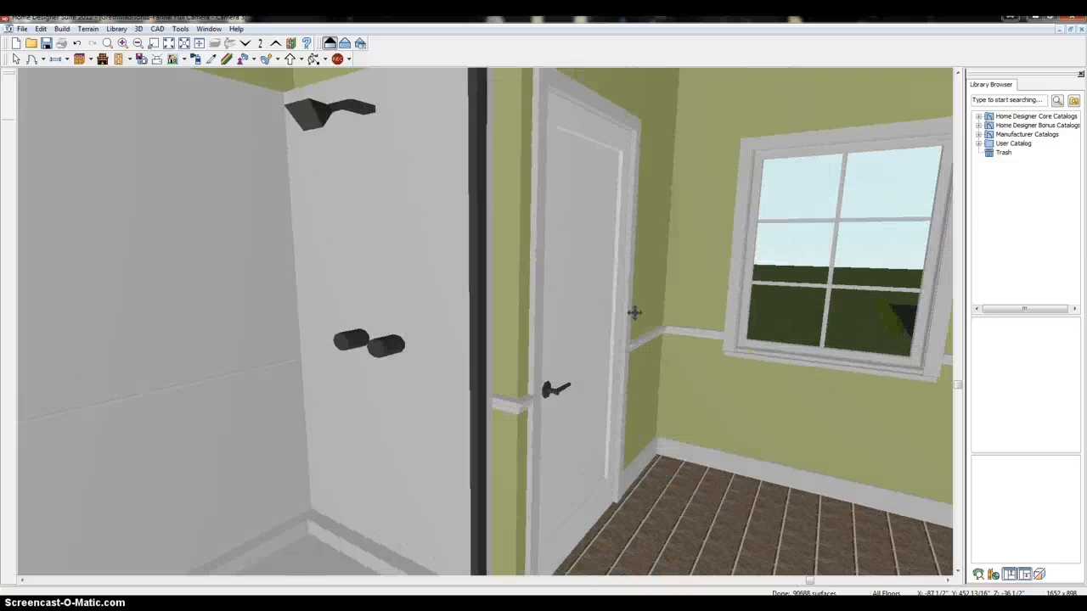
# Step: Pan the camera across the bathroom, viewing the full shower and the window wall with its two doors
pyautogui.press('Left')
pyautogui.press('Left')
pyautogui.press('Left')
pyautogui.press('Left')
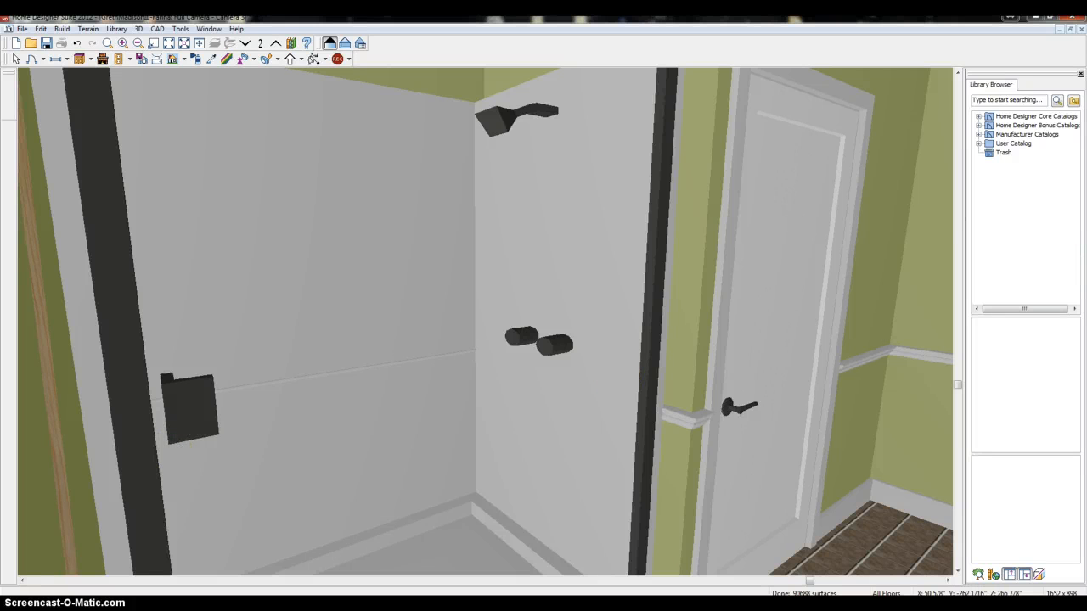
pyautogui.press('Left')
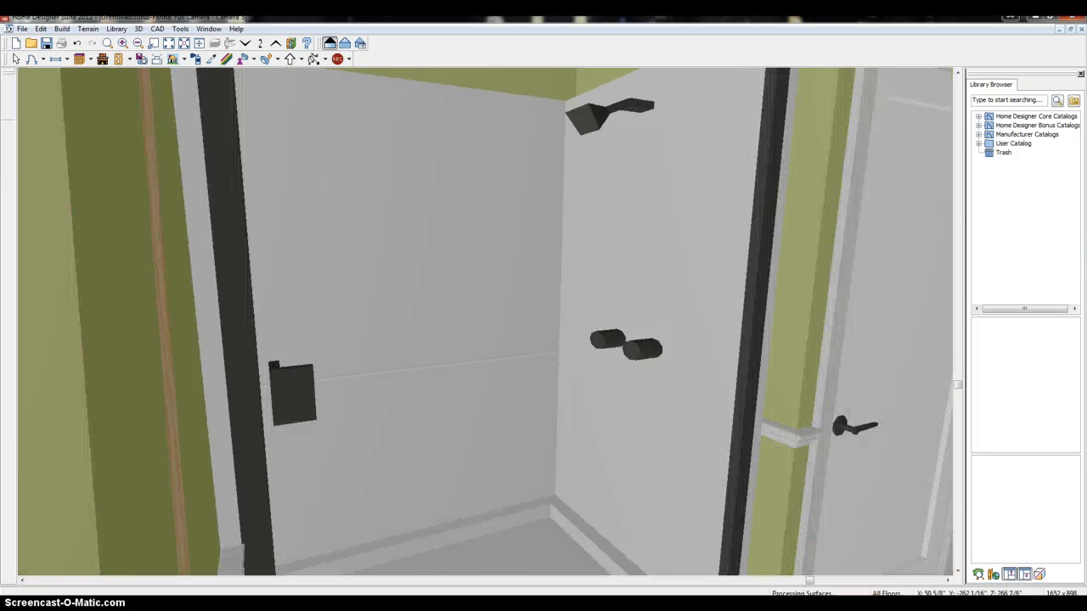
pyautogui.press('Right')
pyautogui.press('Right')
pyautogui.press('Right')
pyautogui.press('Right')
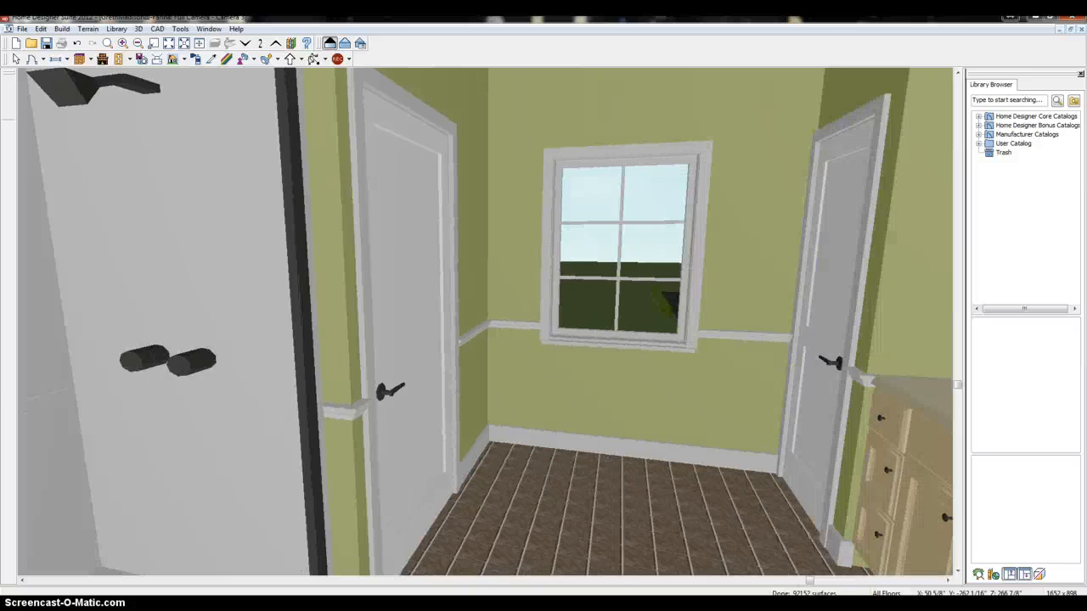
# Step: Advance the camera through the white door beside the shower to view the toilet
pyautogui.press('Up')
pyautogui.press('Up')
pyautogui.press('Up')
pyautogui.press('Up')
pyautogui.press('Left')
pyautogui.press('Left')
pyautogui.press('Left')
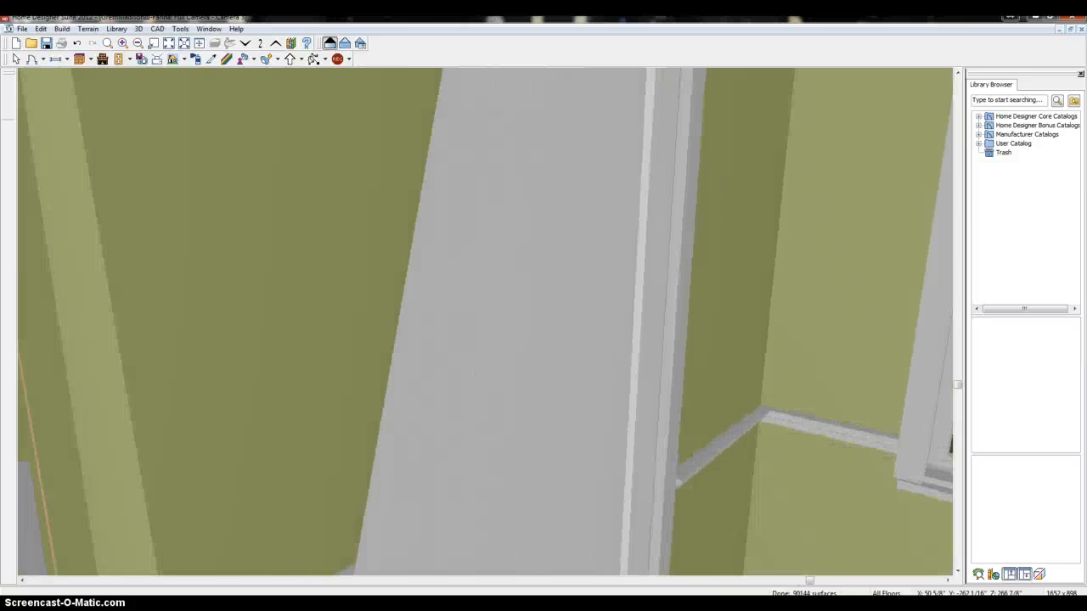
pyautogui.press('Left')
pyautogui.press('Left')
pyautogui.press('Up')
pyautogui.press('Right')
pyautogui.press('Right')
pyautogui.press('Left')
pyautogui.press('Left')
pyautogui.press('Left')
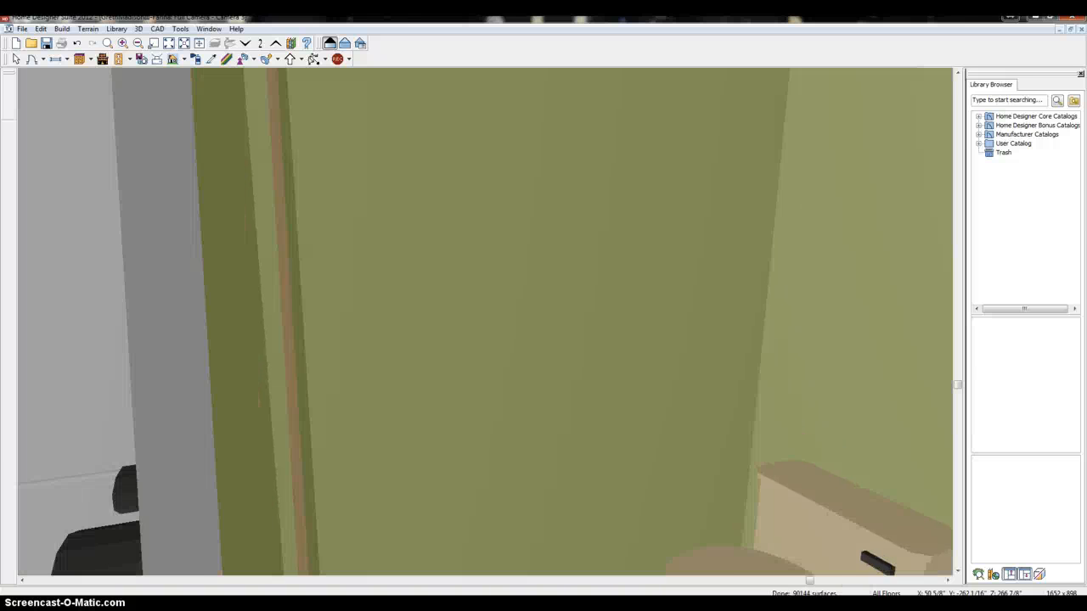
# Step: Back the camera out of the toilet room and frame the whole double-sink vanity with its three mirrors
pyautogui.press('Down')
pyautogui.press('Down')
pyautogui.press('Right')
pyautogui.press('Right')
pyautogui.press('Right')
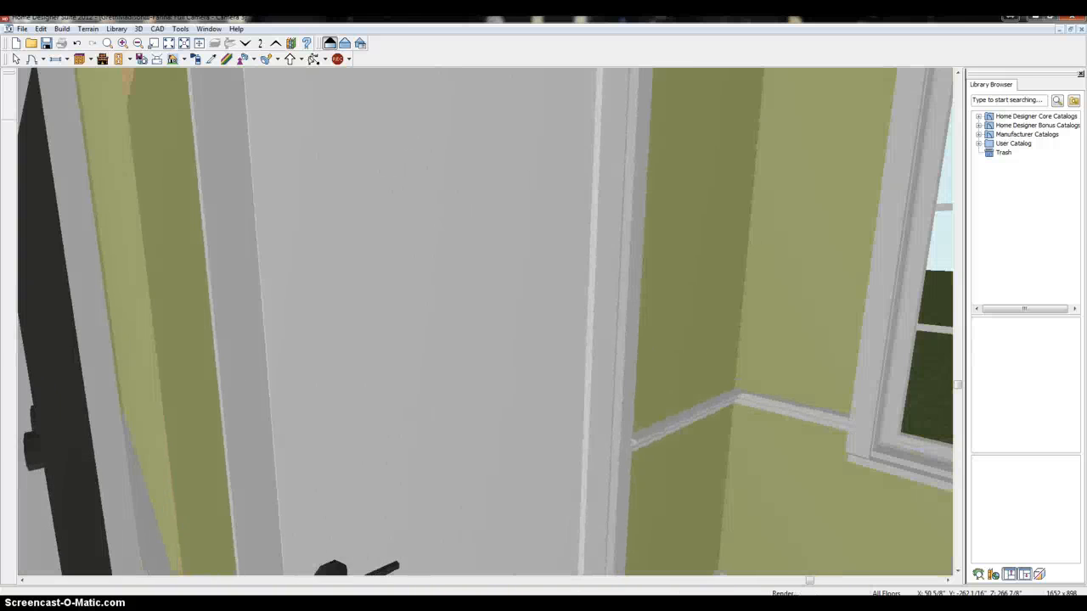
pyautogui.press('Right')
pyautogui.press('Right')
pyautogui.press('Right')
pyautogui.press('Right')
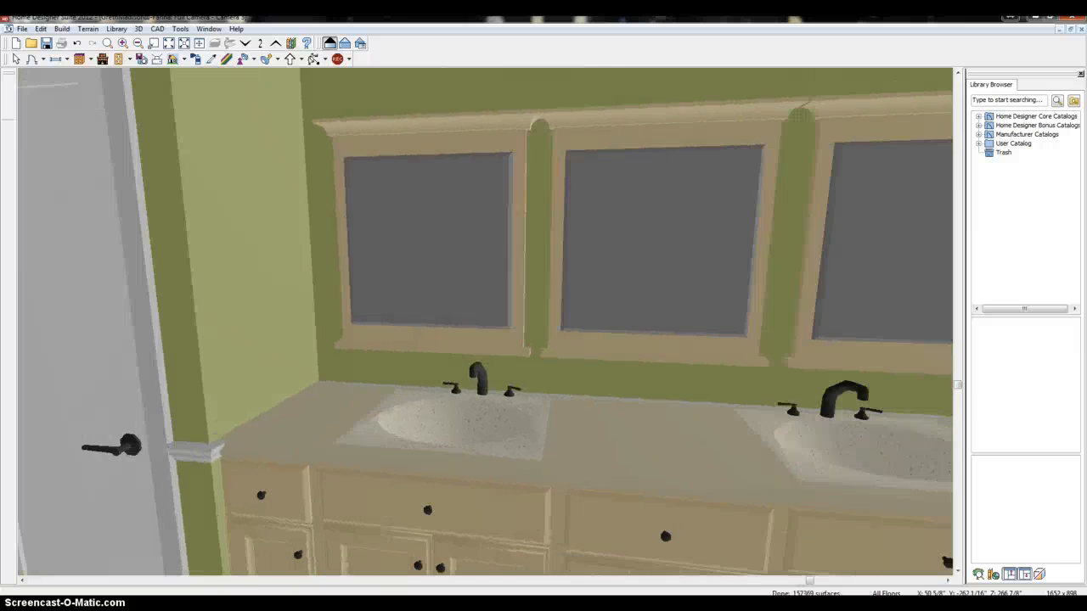
pyautogui.press('Down')
pyautogui.press('Down')
pyautogui.press('Down')
pyautogui.press('Down')
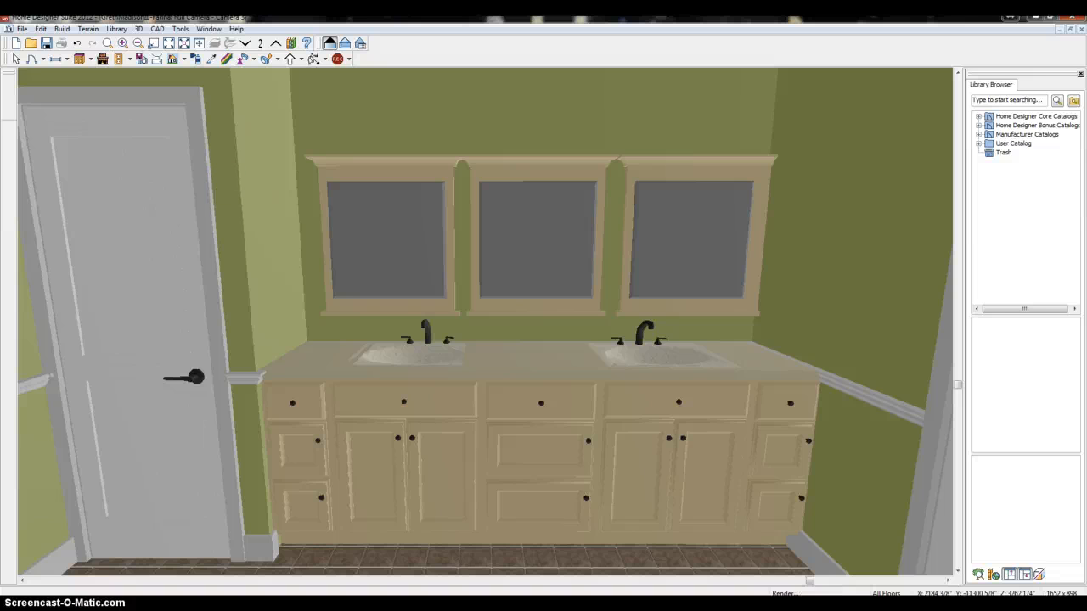
# Step: Advance the camera and turn it from the vanity to the white door next to the shower
pyautogui.press('Up')
pyautogui.press('Up')
pyautogui.press('Up')
pyautogui.press('Right')
pyautogui.press('Right')
pyautogui.press('Right')
pyautogui.press('Right')
pyautogui.press('Right')
pyautogui.press('Up')
pyautogui.press('Up')
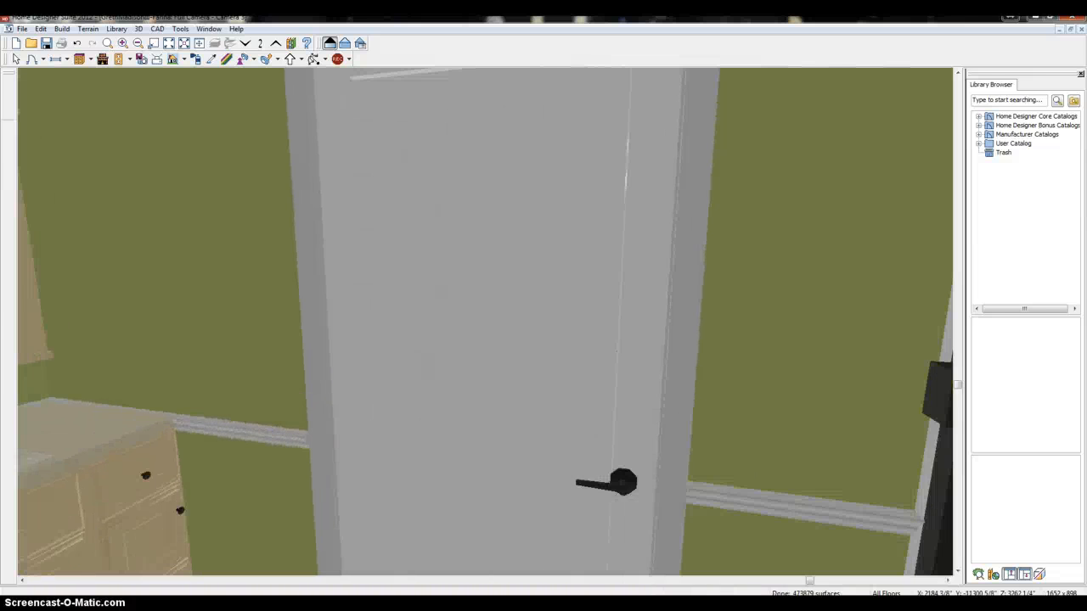
# Step: Turn the camera out of the bathroom into the passage between two white doors, facing the bedroom
pyautogui.press('Right')
pyautogui.press('Right')
pyautogui.press('Right')
pyautogui.press('Right')
pyautogui.press('Up')
pyautogui.press('Up')
pyautogui.press('Up')
pyautogui.press('Right')
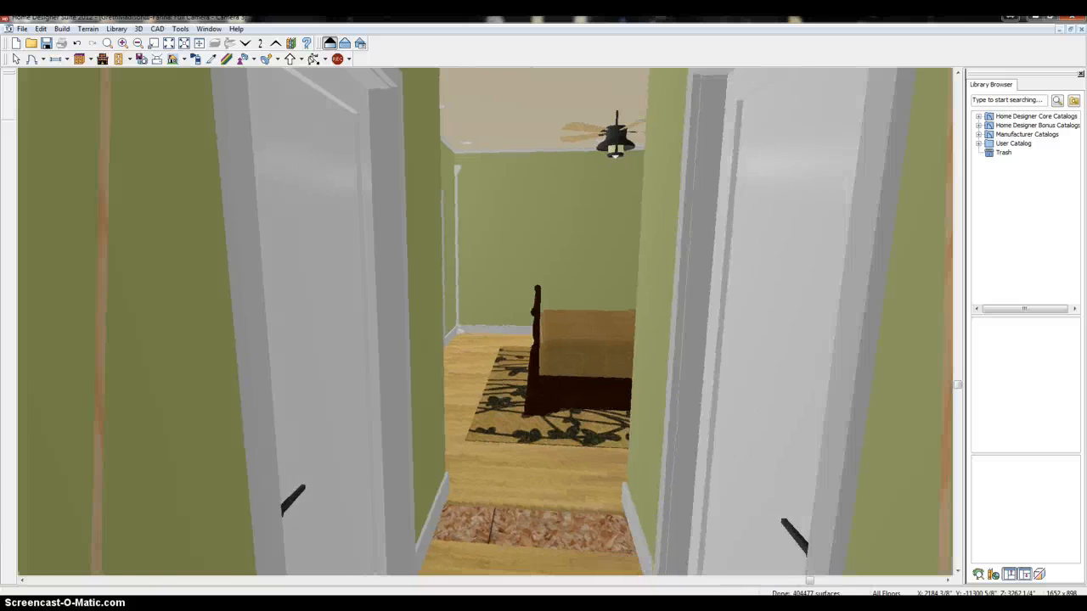
# Step: Move the camera along the passage into the bedroom, viewing the bed and the white double doors
pyautogui.press('Up')
pyautogui.press('Up')
pyautogui.press('Up')
pyautogui.press('Up')
pyautogui.press('Up')
pyautogui.press('Up')
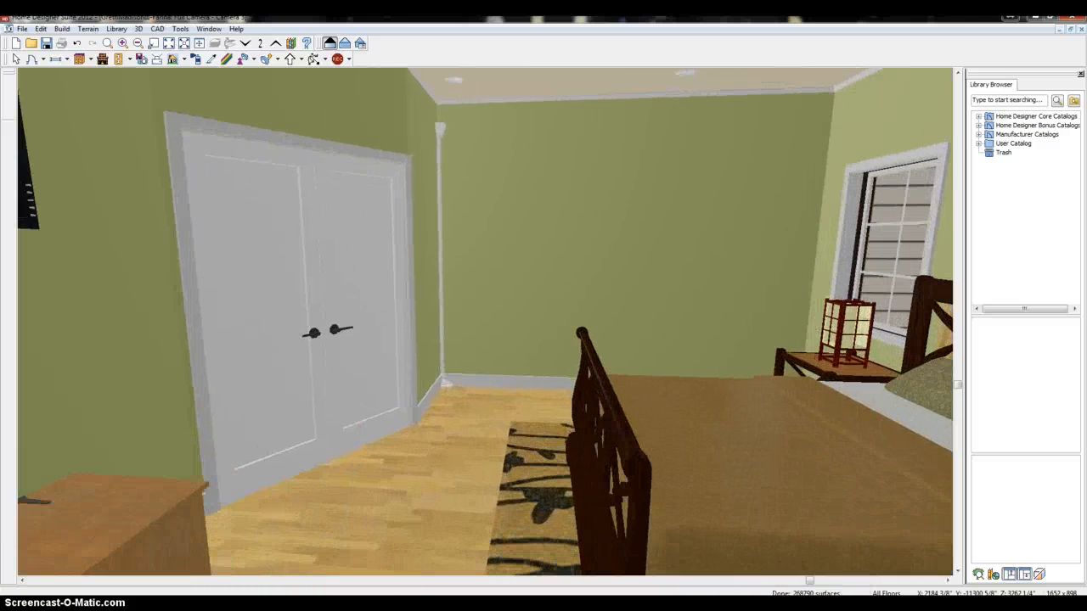
# Step: Turn the camera toward the bedroom's white double doors and move up close to them
pyautogui.press('Left')
pyautogui.press('Left')
pyautogui.press('Left')
pyautogui.press('Left')
pyautogui.press('Left')
pyautogui.press('Left')
pyautogui.press('Up')
pyautogui.press('Up')
pyautogui.press('Up')
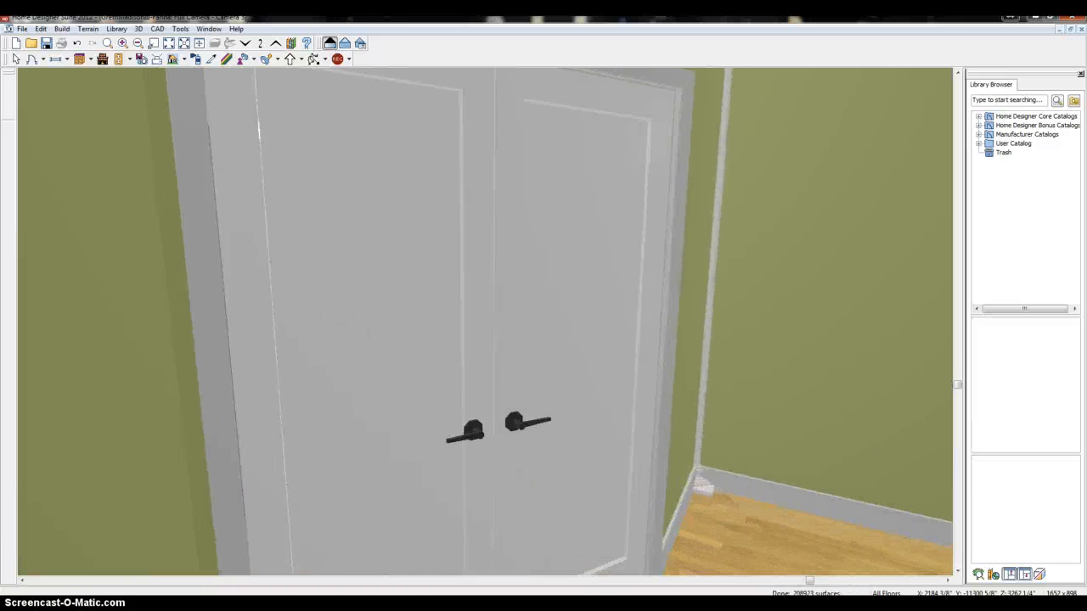
# Step: Move the camera through the double doors into the hallway, facing the stairwell and the balcony desk
pyautogui.press('Up')
pyautogui.press('Up')
pyautogui.press('Up')
pyautogui.press('Left')
pyautogui.press('Up')
pyautogui.press('Right')
pyautogui.press('Right')
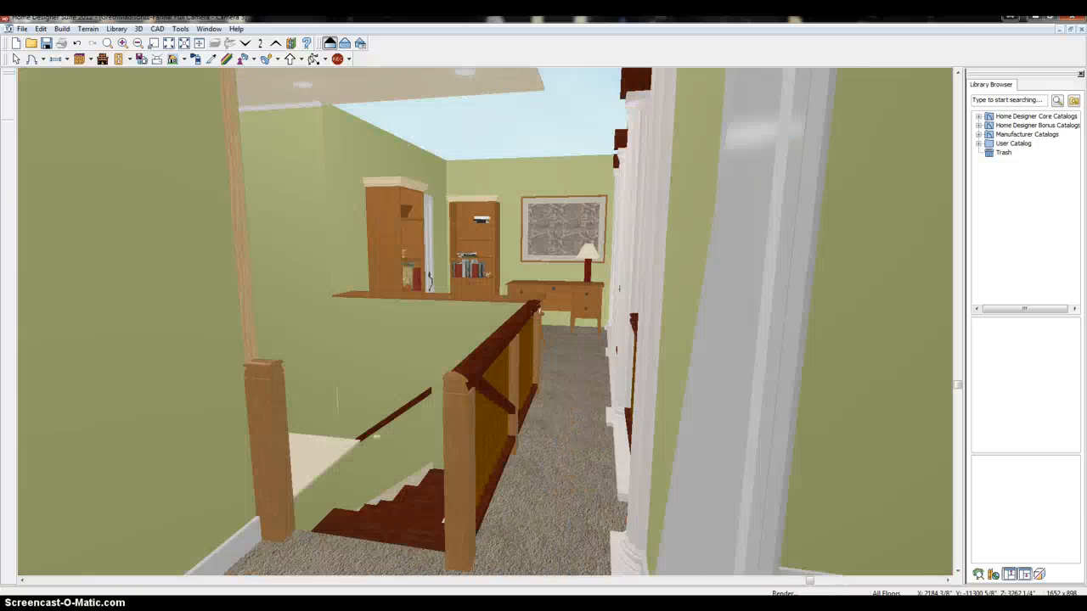
# Step: Turn the camera from the stairwell to the wooden door across the hallway
pyautogui.press('Left')
pyautogui.press('Left')
pyautogui.press('Left')
pyautogui.press('Left')
pyautogui.press('Left')
pyautogui.press('Left')
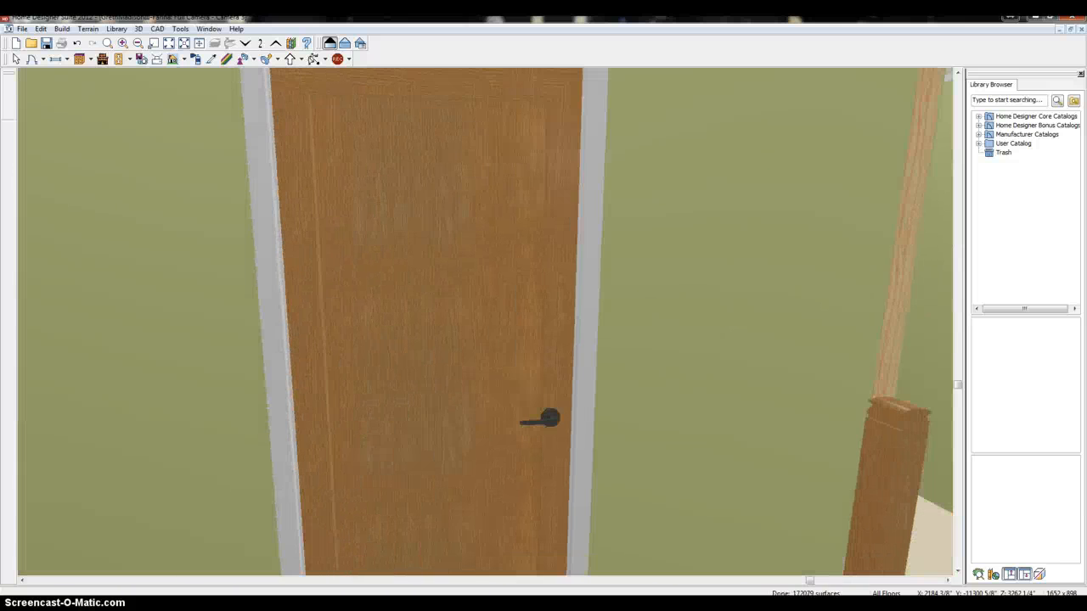
# Step: Turn the camera back along the balcony walkway, viewing the stairs, white columns and far desk
pyautogui.press('Right')
pyautogui.press('Right')
pyautogui.press('Right')
pyautogui.press('Right')
pyautogui.press('Right')
pyautogui.press('Right')
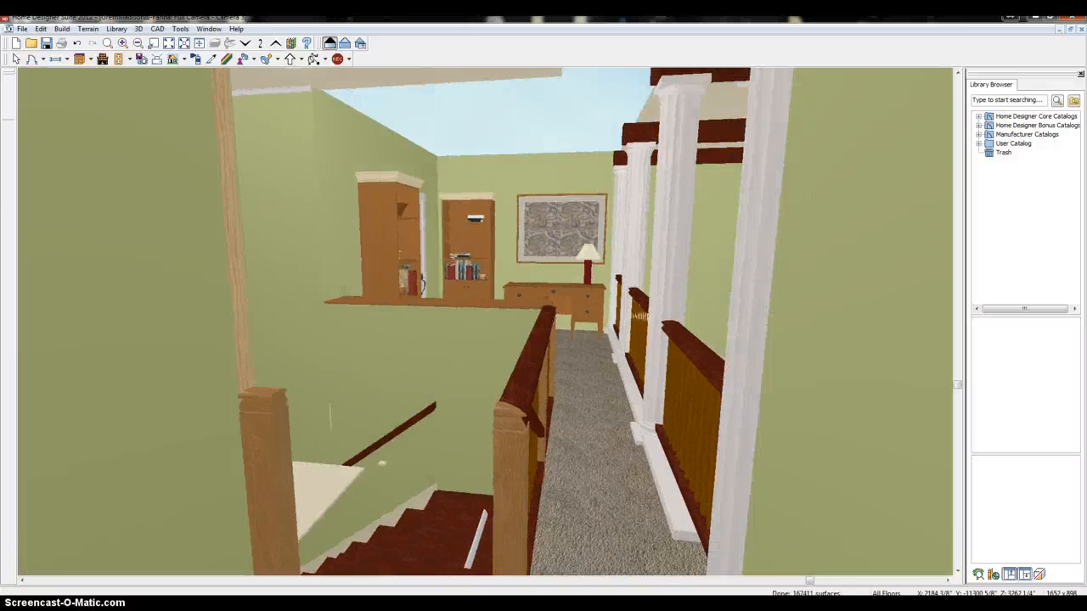
# Step: Turn the camera to the hallway's wooden door and pass through it into the bedroom with the green and red bed
pyautogui.press('Left')
pyautogui.press('Left')
pyautogui.press('Left')
pyautogui.press('Left')
pyautogui.press('Left')
pyautogui.press('Left')
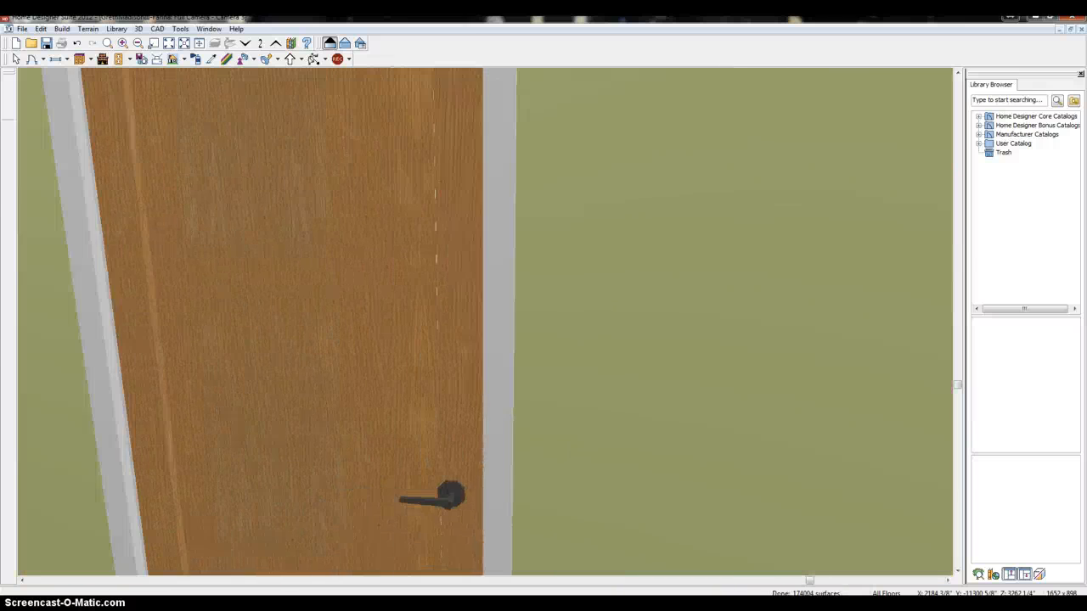
pyautogui.press('Left')
pyautogui.press('Left')
pyautogui.press('Up')
pyautogui.press('Up')
pyautogui.press('Up')
pyautogui.press('Up')
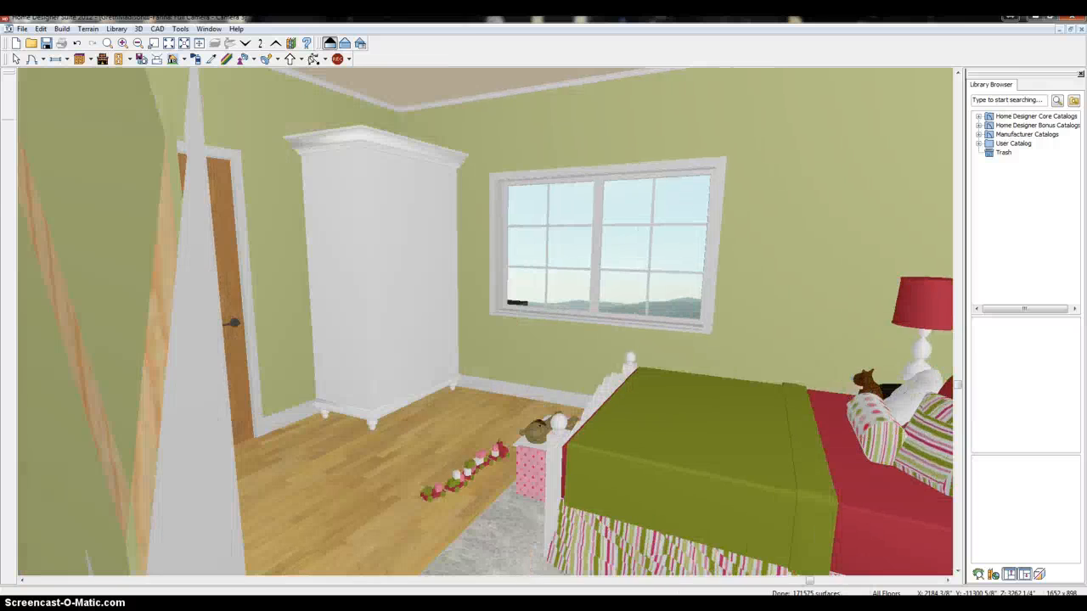
# Step: Advance the camera into the bedroom and turn it toward the pillows, red lamps and curtain
pyautogui.press('Up')
pyautogui.press('Up')
pyautogui.press('Up')
pyautogui.press('Right')
pyautogui.press('Right')
pyautogui.press('Right')
pyautogui.press('Right')
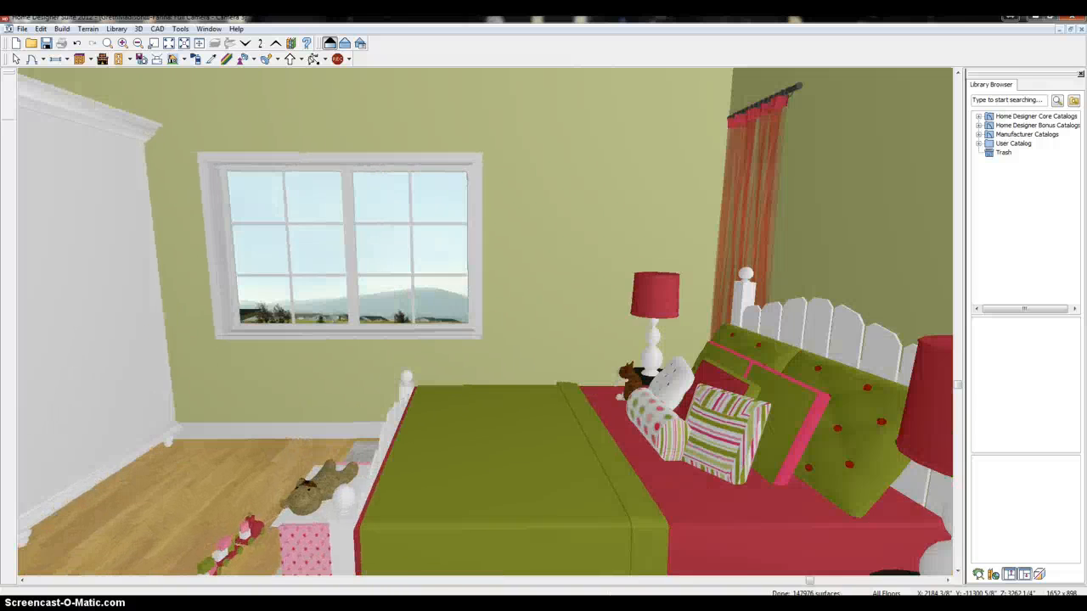
# Step: Turn the camera from the bed to the white wardrobe and the wooden door beside it
pyautogui.press('Left')
pyautogui.press('Left')
pyautogui.press('Left')
pyautogui.press('Left')
pyautogui.press('Left')
pyautogui.press('Left')
pyautogui.press('Left')
pyautogui.press('Left')
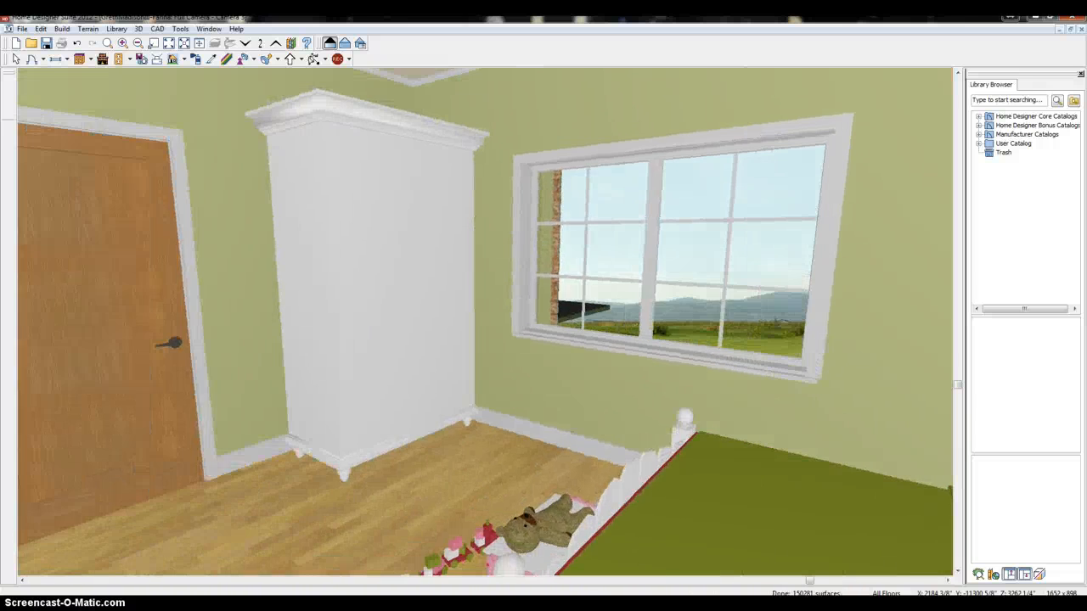
# Step: Advance the camera to the wooden door beside the wardrobe and back slightly away from it
pyautogui.press('Up')
pyautogui.press('Up')
pyautogui.press('Up')
pyautogui.press('Up')
pyautogui.press('Up')
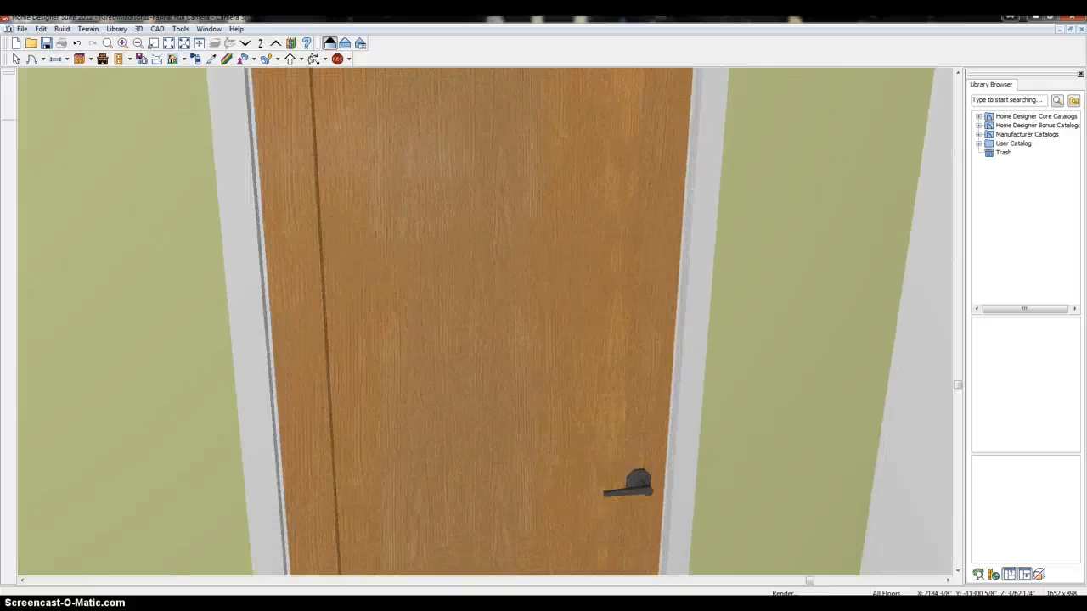
pyautogui.press('Left')
pyautogui.press('Left')
pyautogui.press('Left')
pyautogui.press('Left')
pyautogui.press('Down')
pyautogui.press('Down')
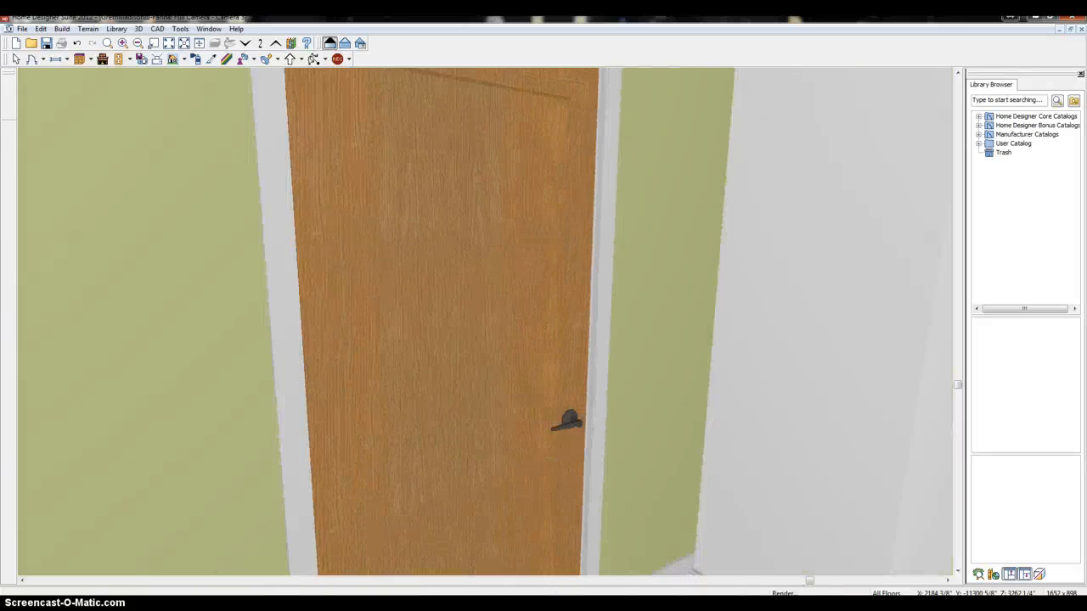
# Step: Back the camera away from the wooden door and turn it toward the dark green wall near the bed
pyautogui.press('Left')
pyautogui.press('Left')
pyautogui.press('Down')
pyautogui.press('Down')
pyautogui.press('Left')
pyautogui.press('Left')
pyautogui.press('Left')
pyautogui.press('Left')
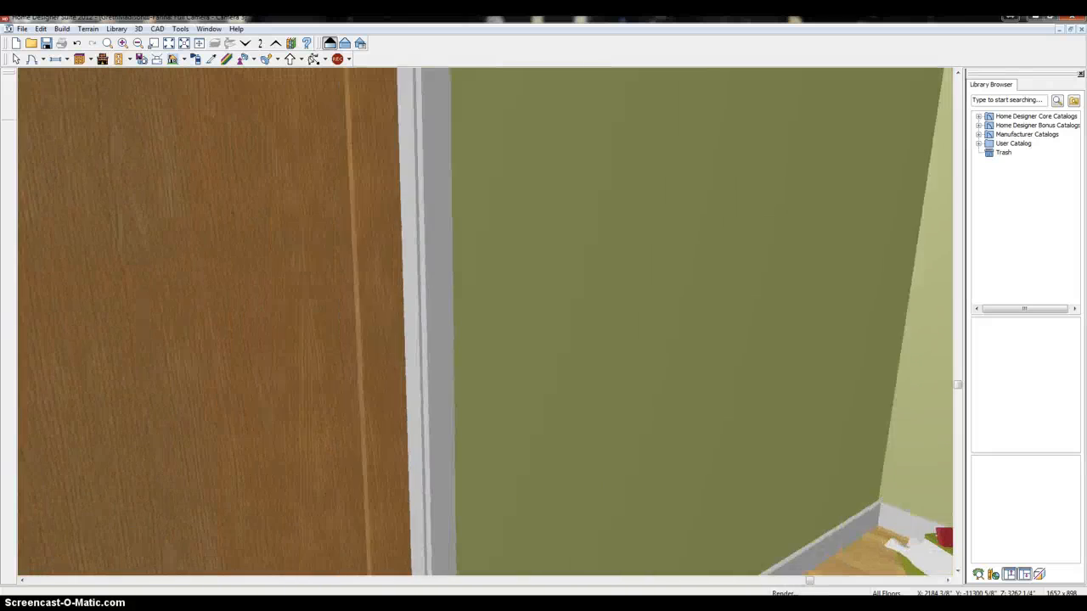
# Step: Advance the camera through the green wall and turn it toward the white door at the end of the carpeted passage
pyautogui.press('Up')
pyautogui.press('Up')
pyautogui.press('Up')
pyautogui.press('Up')
pyautogui.press('Up')
pyautogui.press('Right')
pyautogui.press('Right')
pyautogui.press('Right')
pyautogui.press('Right')
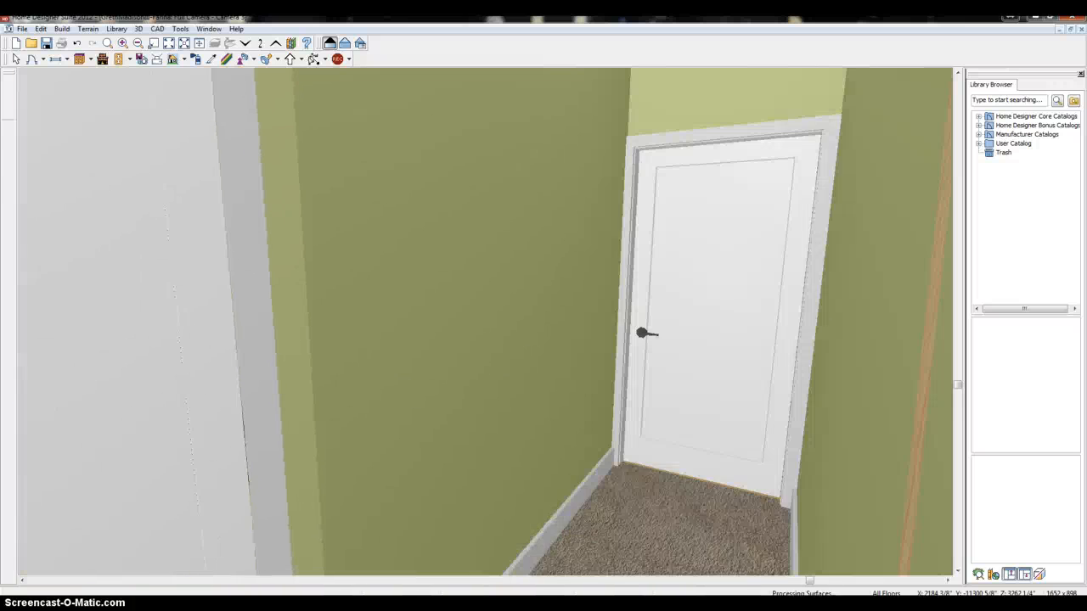
# Step: Line the camera up with the white door and move it along the carpeted passage
pyautogui.press('Left')
pyautogui.press('Right')
pyautogui.press('Right')
pyautogui.press('Up')
pyautogui.press('Up')
pyautogui.press('Up')
pyautogui.press('Up')
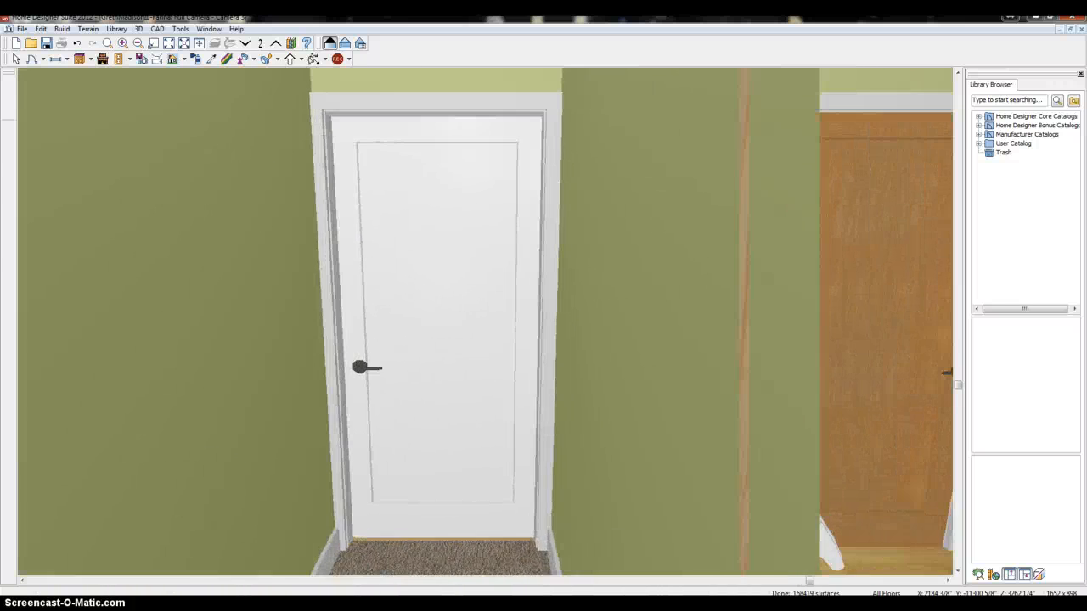
# Step: Pass the camera through the white door into the bedroom with the daybed and built-in cabinets
pyautogui.press('Up')
pyautogui.press('Up')
pyautogui.press('Up')
pyautogui.press('Up')
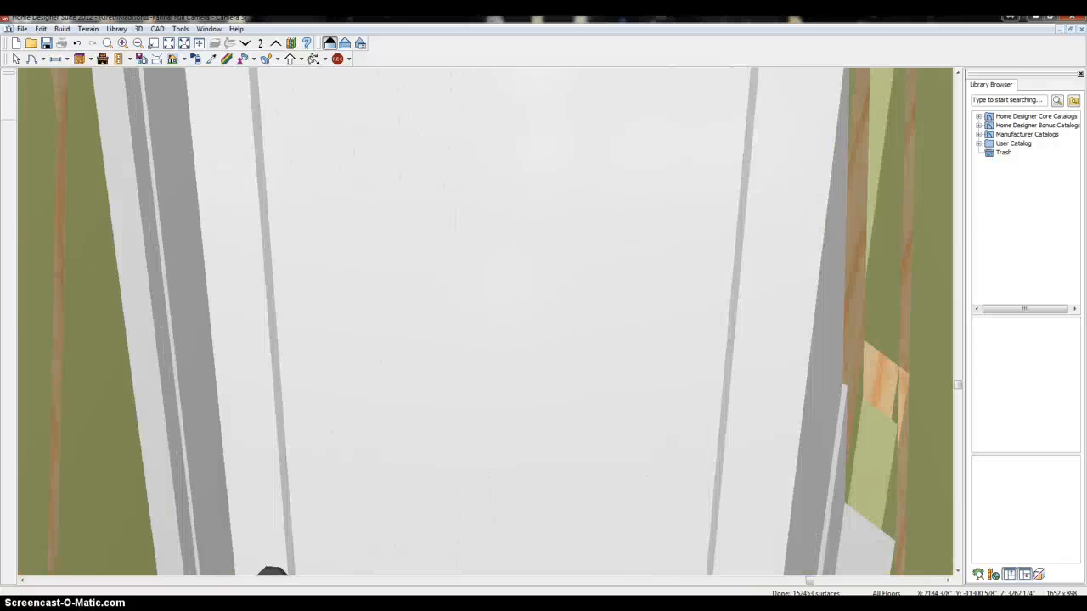
pyautogui.press('Up')
pyautogui.press('Up')
pyautogui.press('Up')
pyautogui.press('Up')
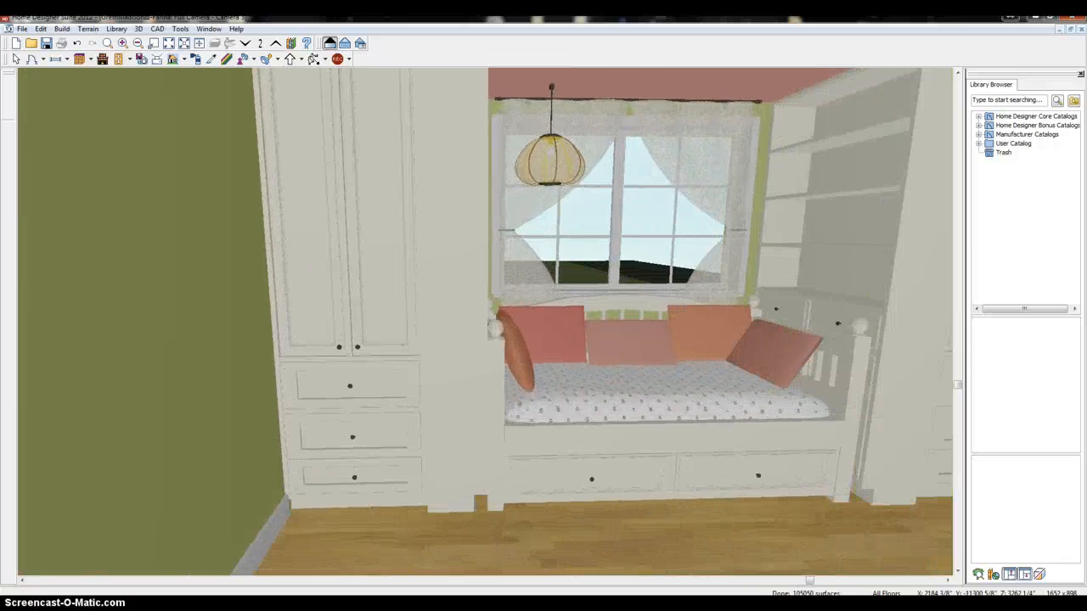
# Step: Turn the camera across the daybed toward the bookshelf, tall cabinet and desk with the yellow lamp
pyautogui.press('Right')
pyautogui.press('Right')
pyautogui.press('Right')
pyautogui.press('Right')
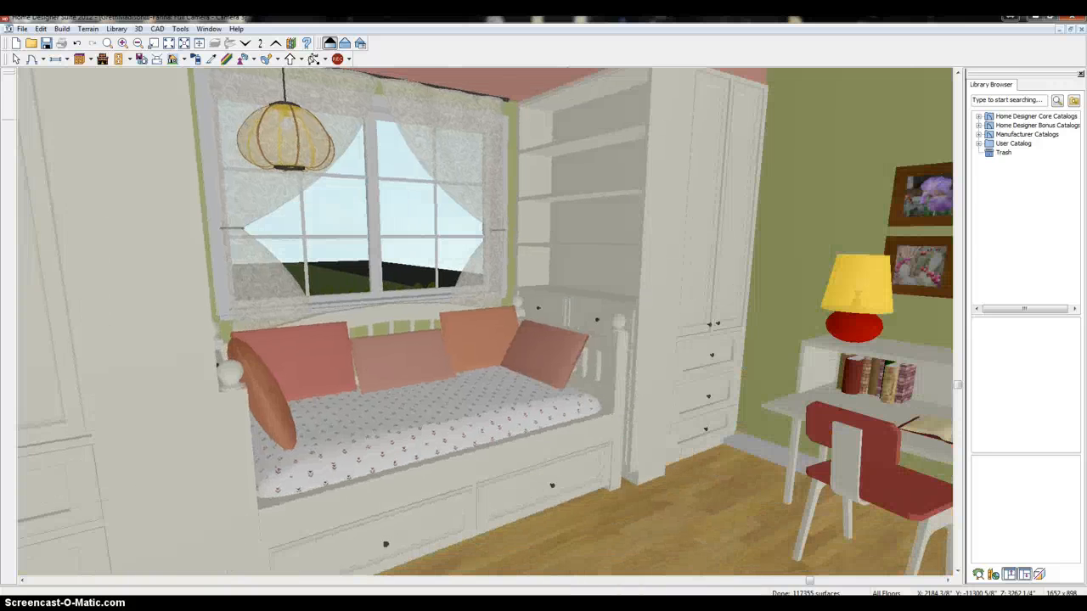
pyautogui.press('Right')
pyautogui.press('Right')
pyautogui.press('Right')
pyautogui.press('Right')
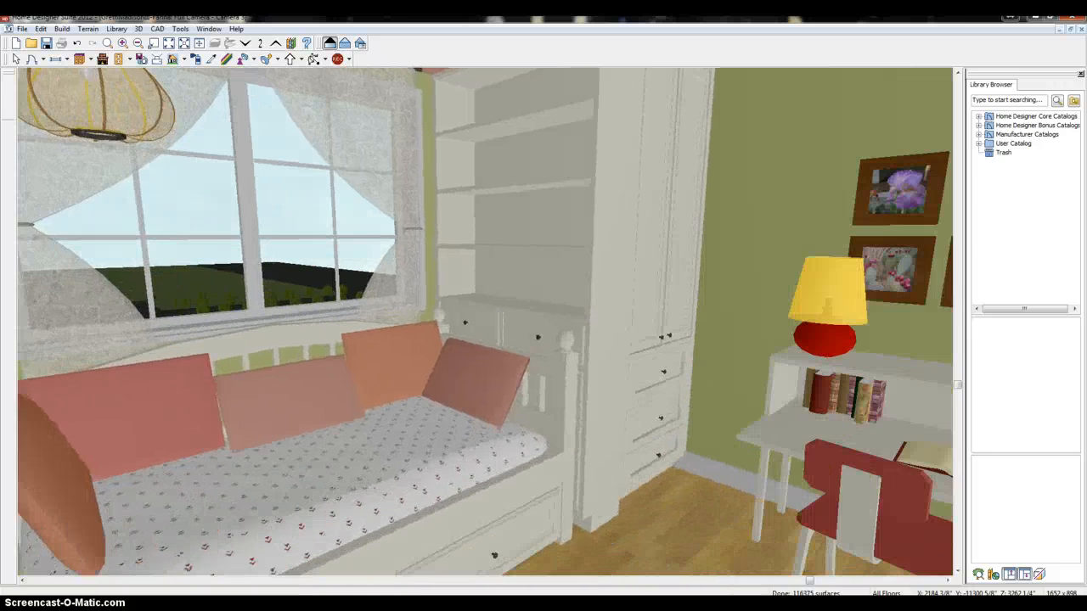
# Step: Move the camera further into the bedroom and center it on the desk and framed flower pictures
pyautogui.press('Up')
pyautogui.press('Up')
pyautogui.press('Right')
pyautogui.press('Right')
pyautogui.press('Right')
pyautogui.press('Right')
pyautogui.press('Left')
pyautogui.press('Left')
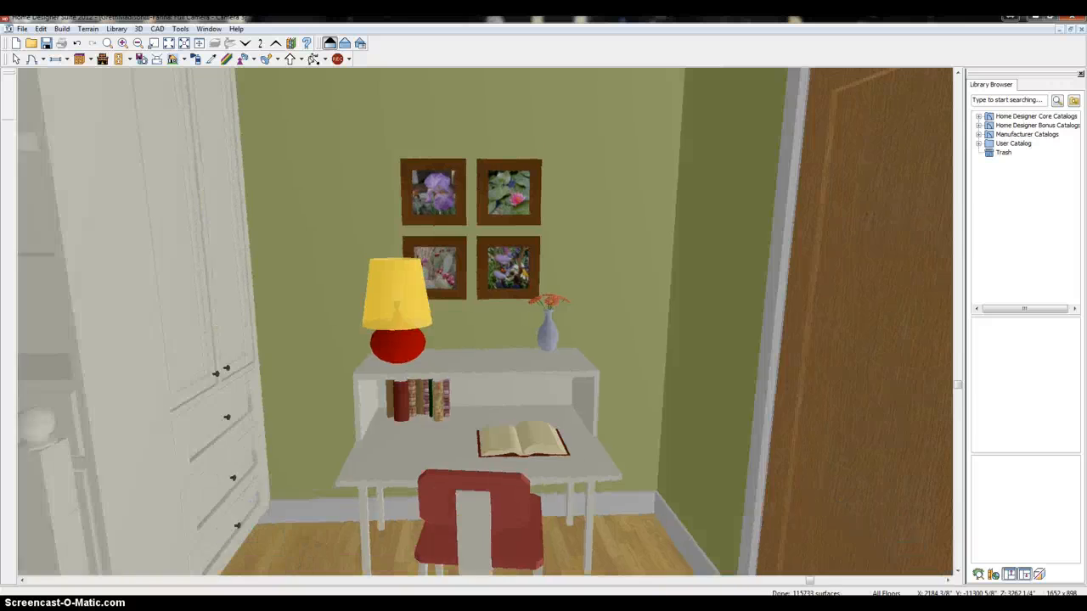
# Step: Turn the camera from the desk past the wooden door to the green wall
pyautogui.press('Right')
pyautogui.press('Right')
pyautogui.press('Right')
pyautogui.press('Right')
pyautogui.press('Right')
pyautogui.press('Right')
pyautogui.press('Right')
pyautogui.press('Right')
pyautogui.press('Right')
pyautogui.press('Right')
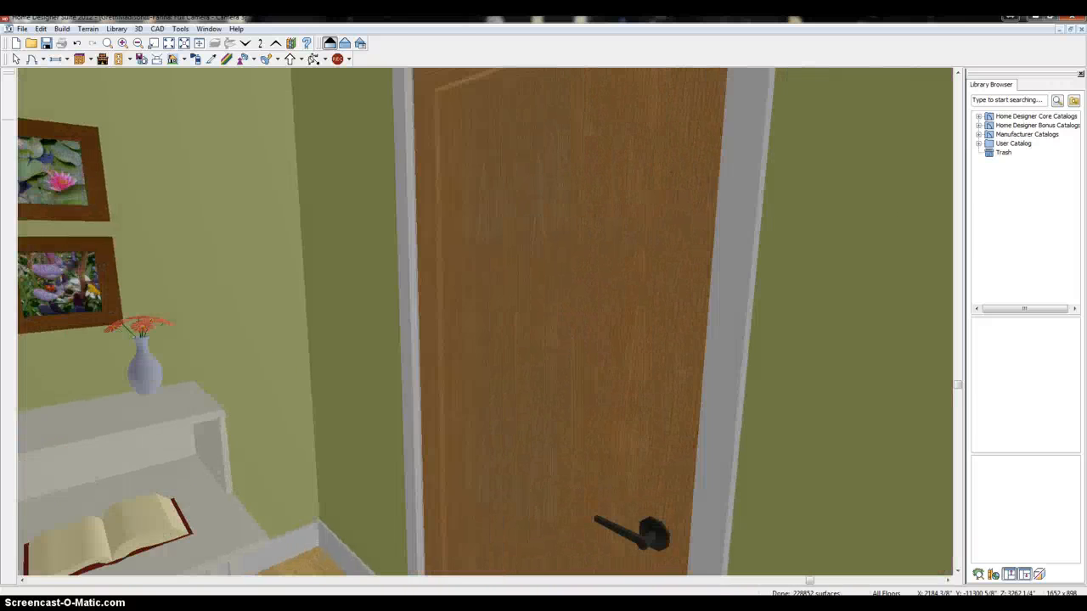
pyautogui.press('Right')
pyautogui.press('Right')
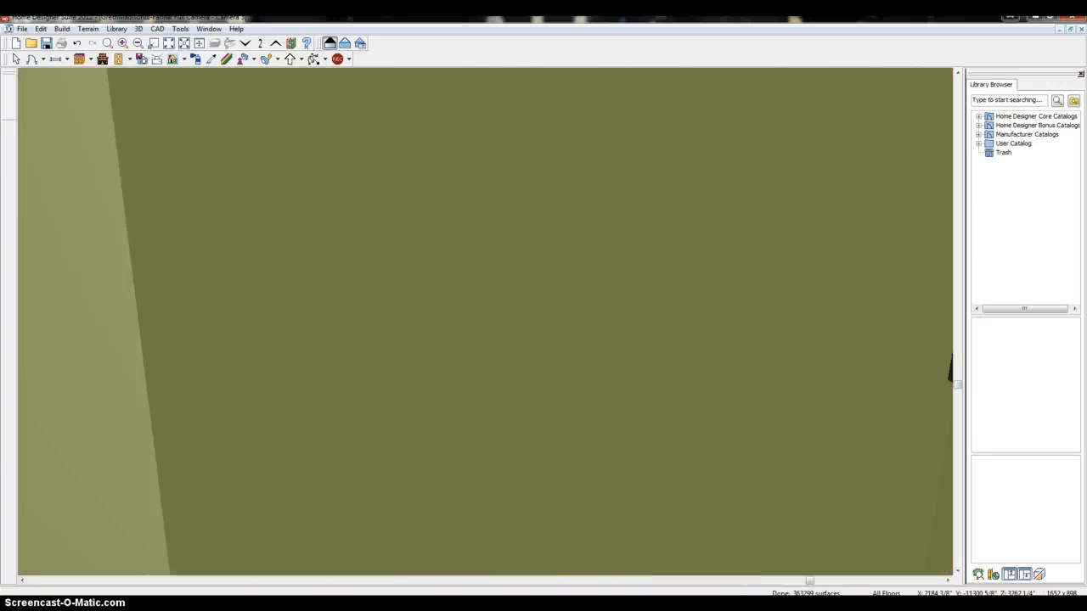
# Step: Back the camera away from the green wall and turn it to the white door at the end of the wood-floored passage
pyautogui.press('Down')
pyautogui.press('Right')
pyautogui.press('Right')
pyautogui.press('Right')
pyautogui.press('Right')
pyautogui.press('Right')
pyautogui.press('Right')
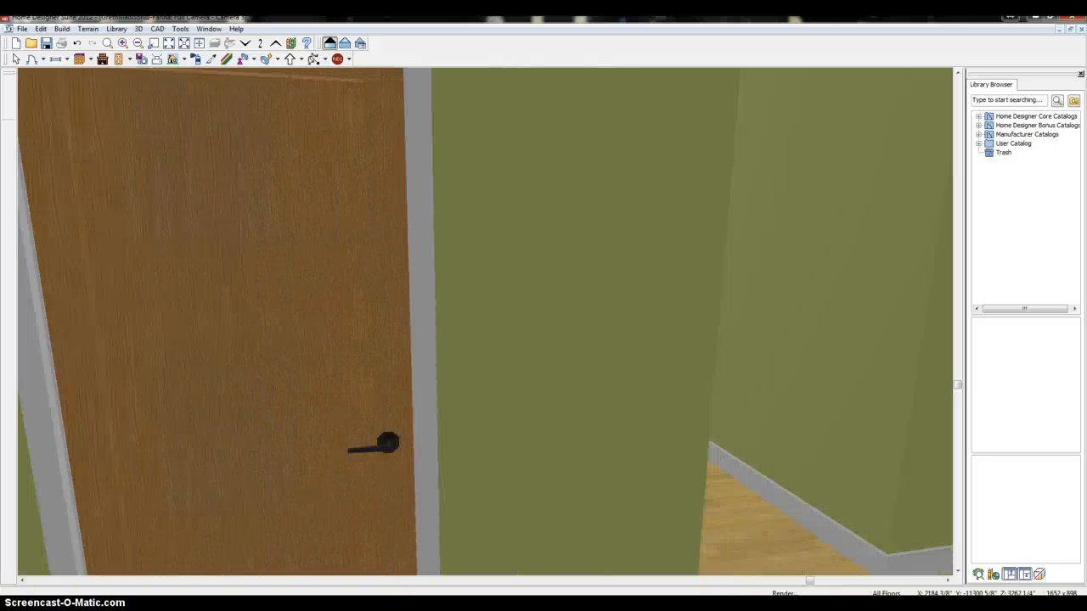
pyautogui.press('Left')
pyautogui.press('Left')
pyautogui.press('Left')
pyautogui.press('Left')
pyautogui.press('Left')
pyautogui.press('Left')
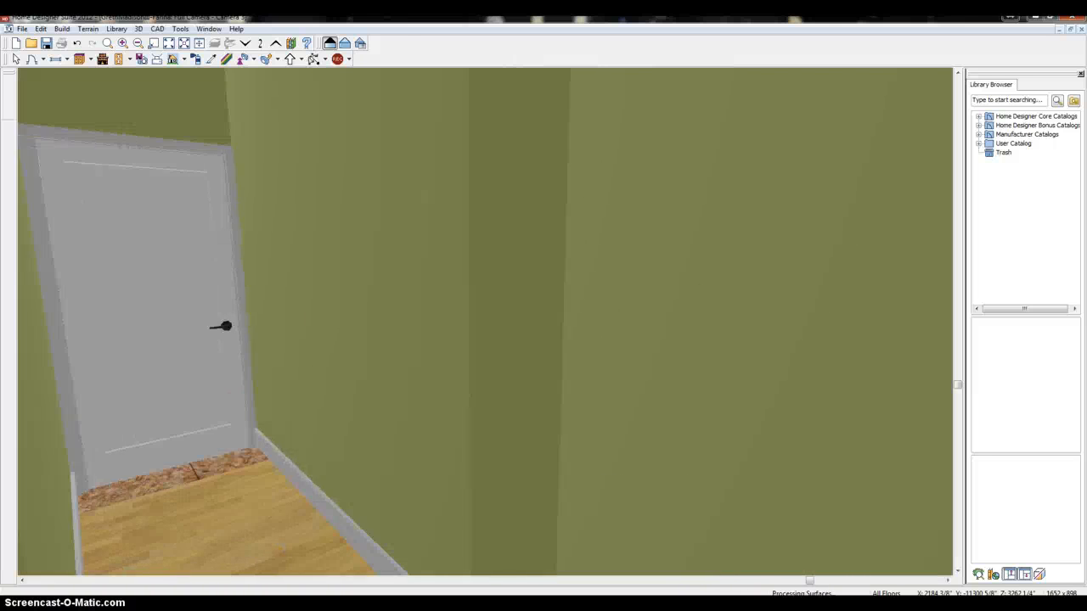
pyautogui.press('Left')
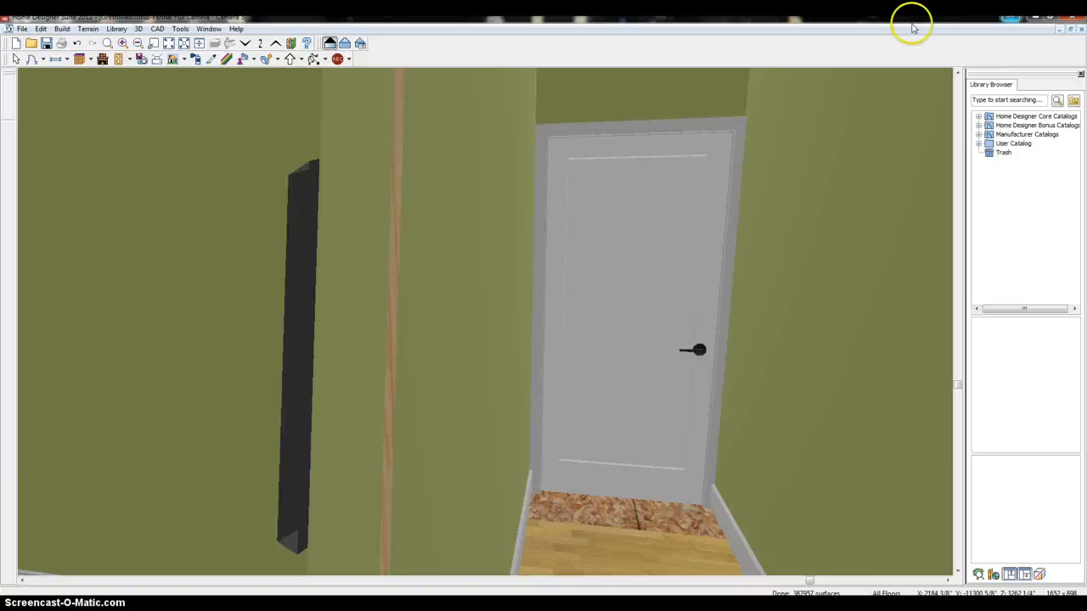
# Step: Switch from the camera view to the basement floor plan and place a full camera by the card table, facing the bar
pyautogui.click(1081, 30)
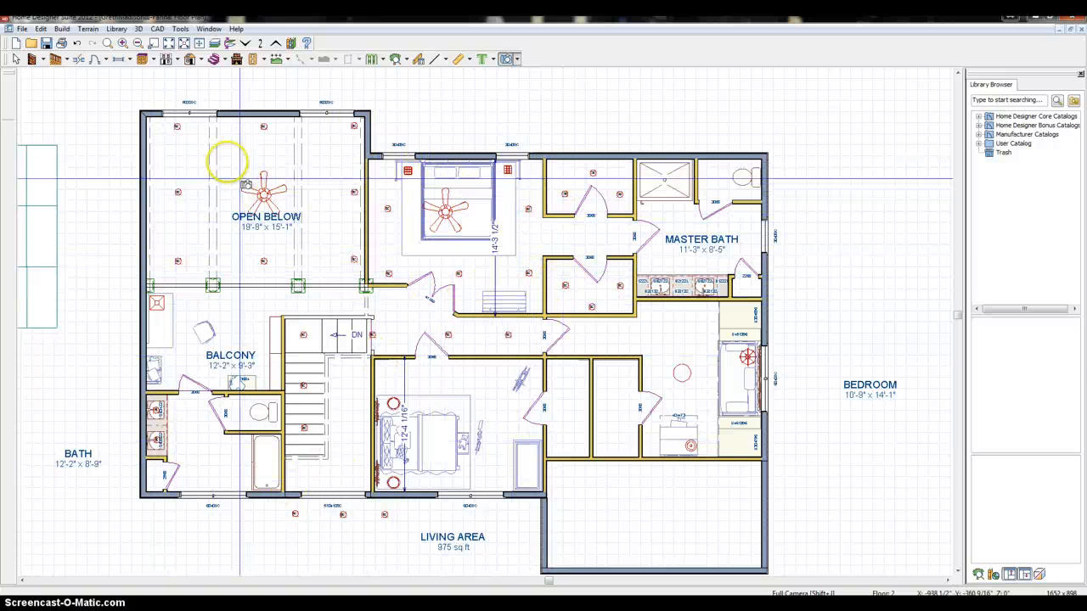
pyautogui.click(246, 44)
pyautogui.click(252, 44)
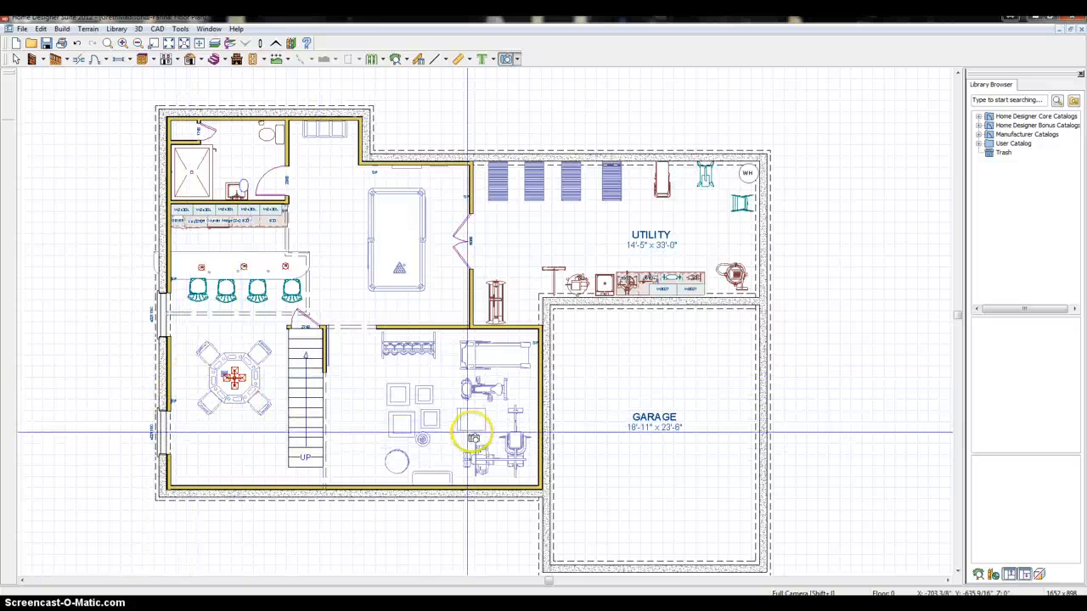
pyautogui.moveTo(252, 460); pyautogui.dragTo(247, 422)
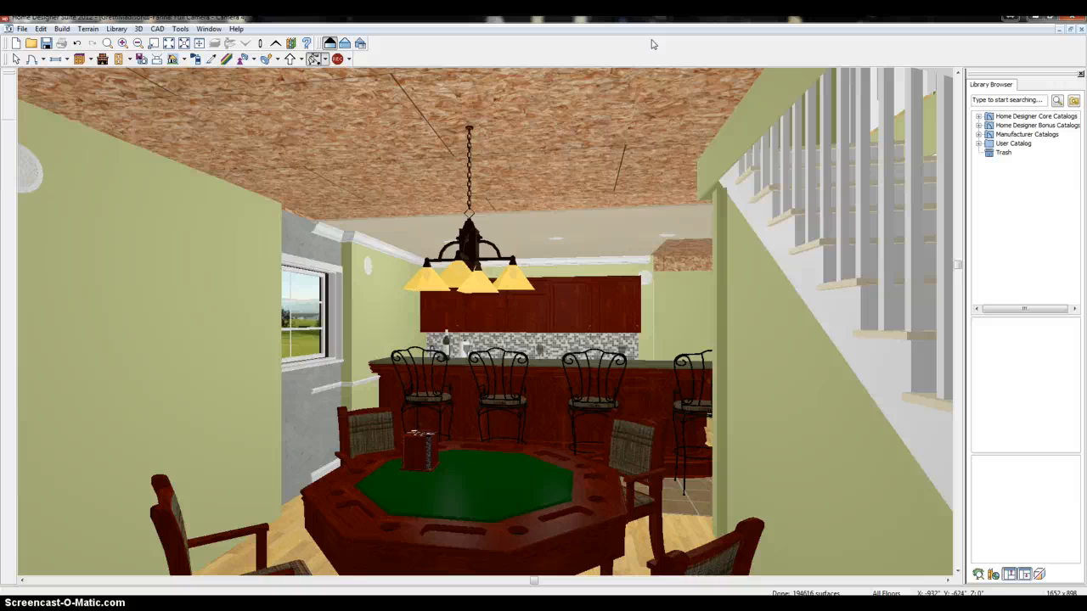
# Step: Turn the camera from the card table and bar across the staircase to the exercise area
pyautogui.press('Right')
pyautogui.press('Right')
pyautogui.press('Right')
pyautogui.press('Right')
pyautogui.press('Right')
pyautogui.press('Right')
pyautogui.press('Right')
pyautogui.press('Right')
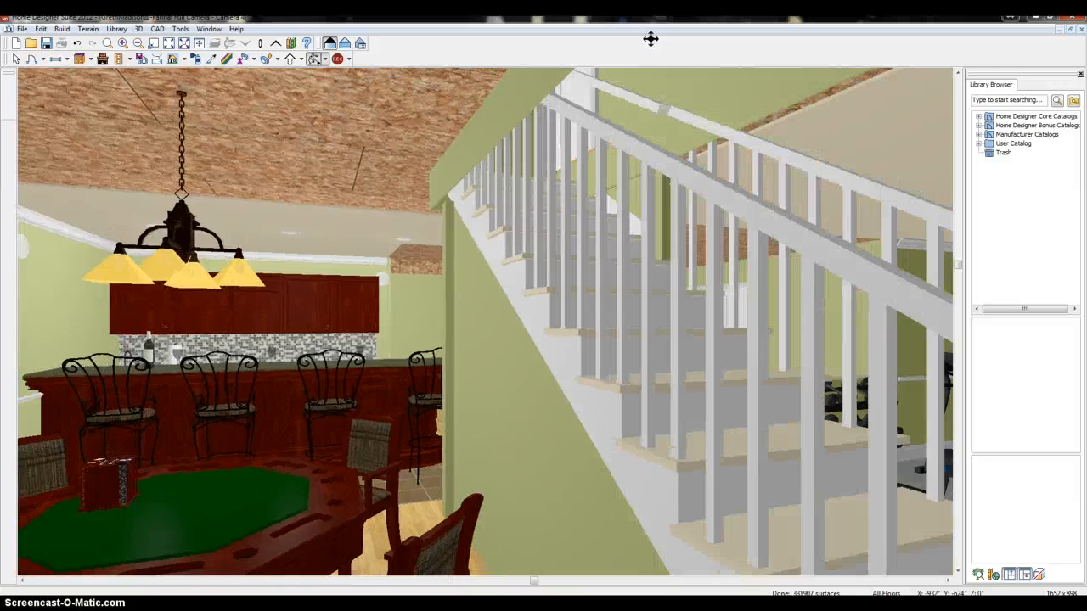
pyautogui.press('Right')
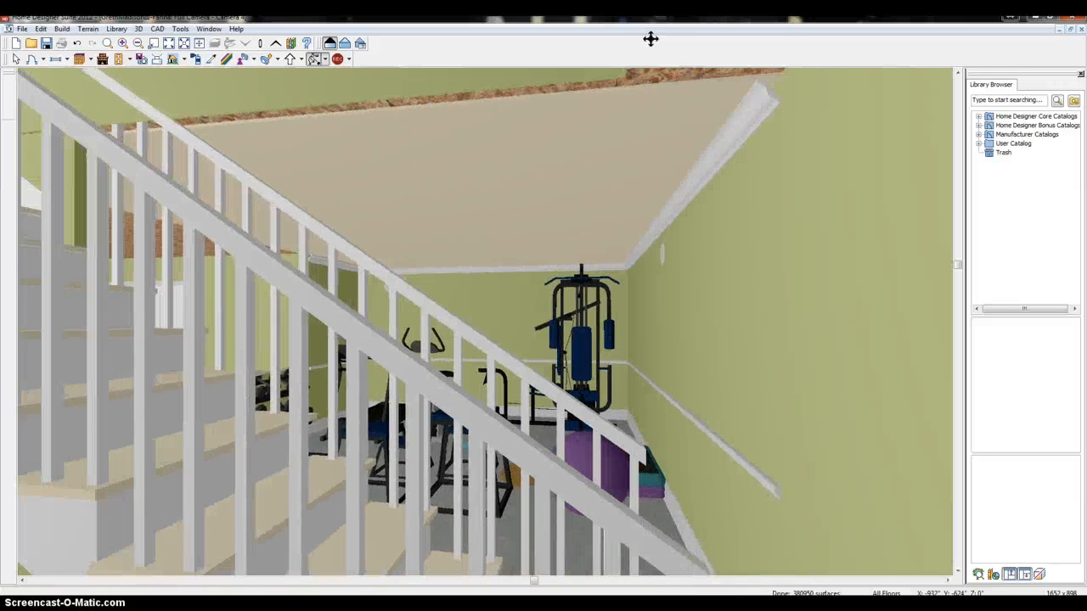
pyautogui.press('Right')
pyautogui.press('Right')
pyautogui.press('Right')
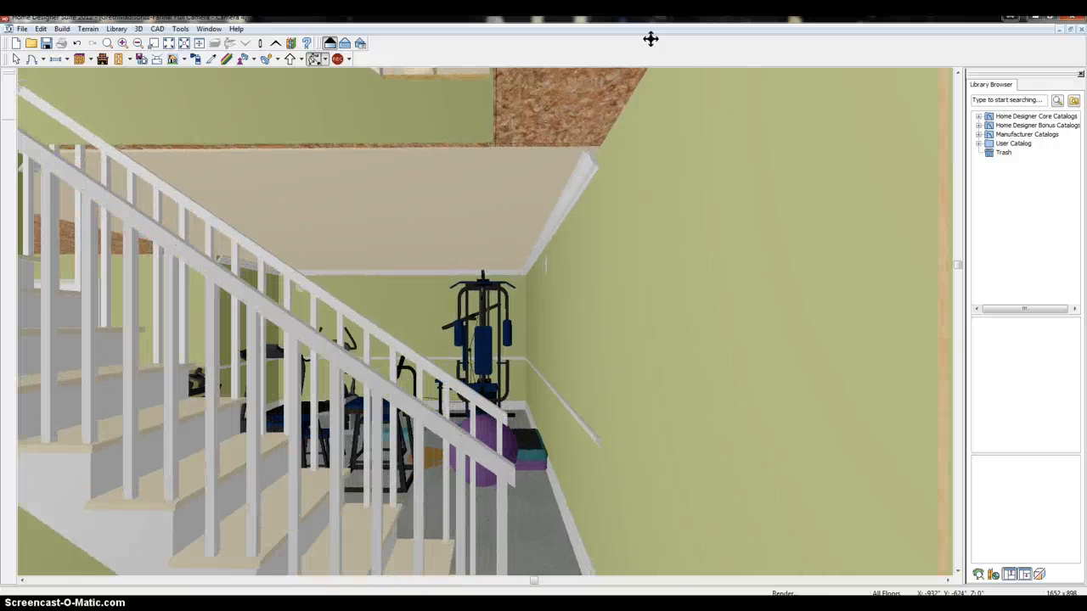
# Step: Advance the camera toward the exercise area and onto the staircase
pyautogui.press('Up')
pyautogui.press('Up')
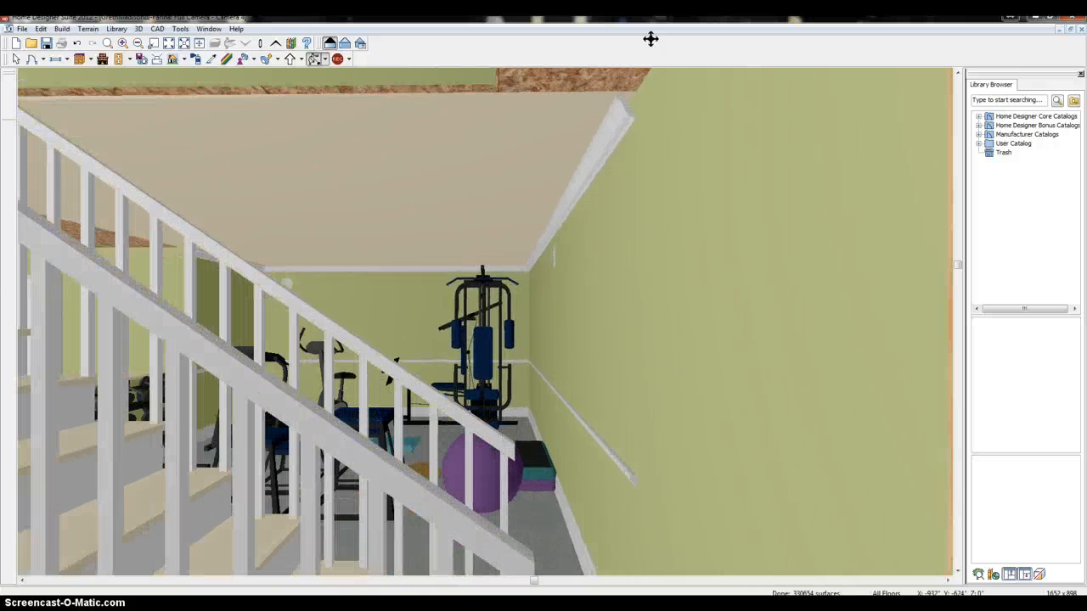
pyautogui.press('Up')
pyautogui.press('Up')
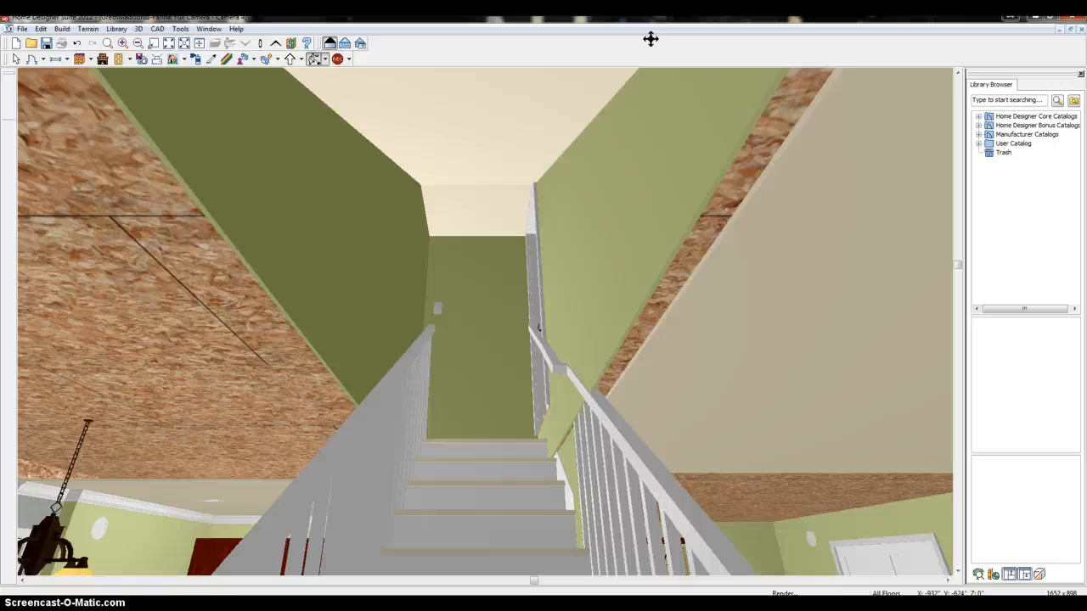
pyautogui.press('Up')
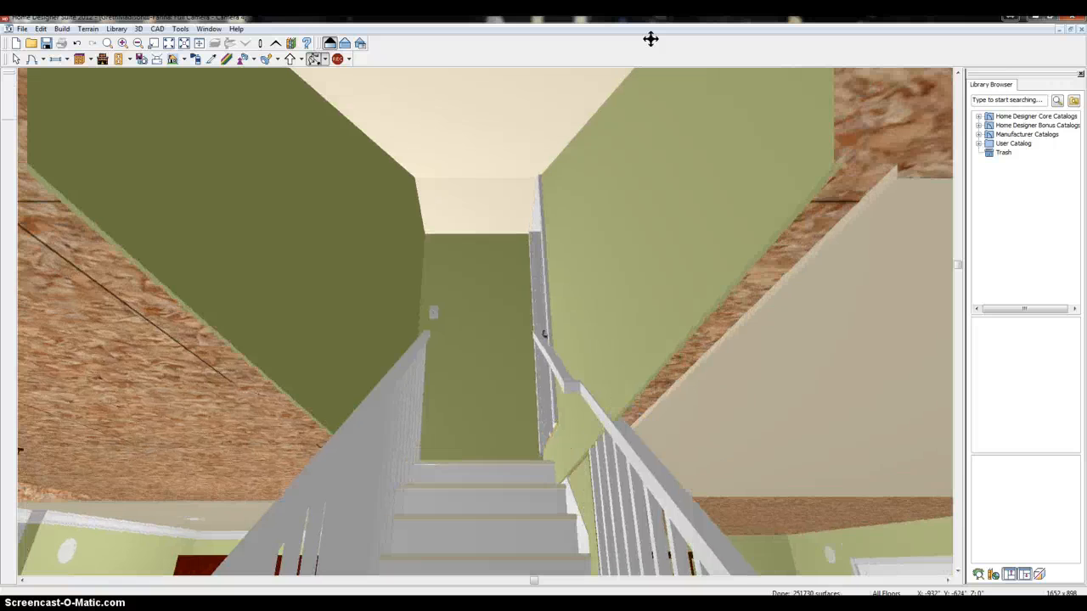
# Step: Back the camera down off the staircase and turn it toward the exercise equipment and purple ball
pyautogui.press('Down')
pyautogui.press('Down')
pyautogui.press('Right')
pyautogui.press('Right')
pyautogui.press('Right')
pyautogui.press('Right')
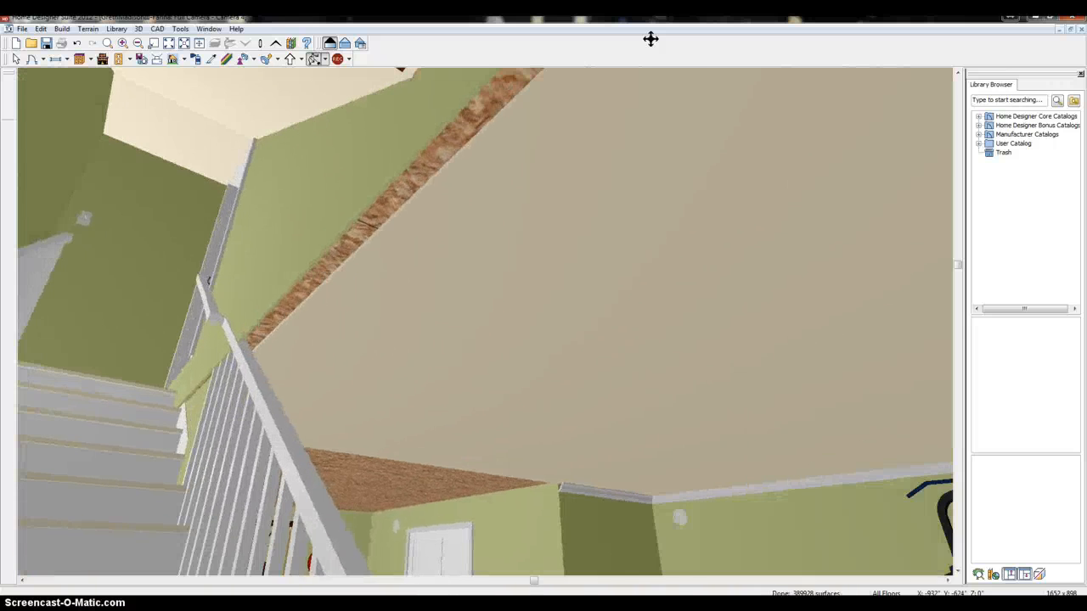
pyautogui.press('Down')
pyautogui.press('Left')
pyautogui.press('Right')
pyautogui.press('Right')
pyautogui.press('Right')
pyautogui.press('Right')
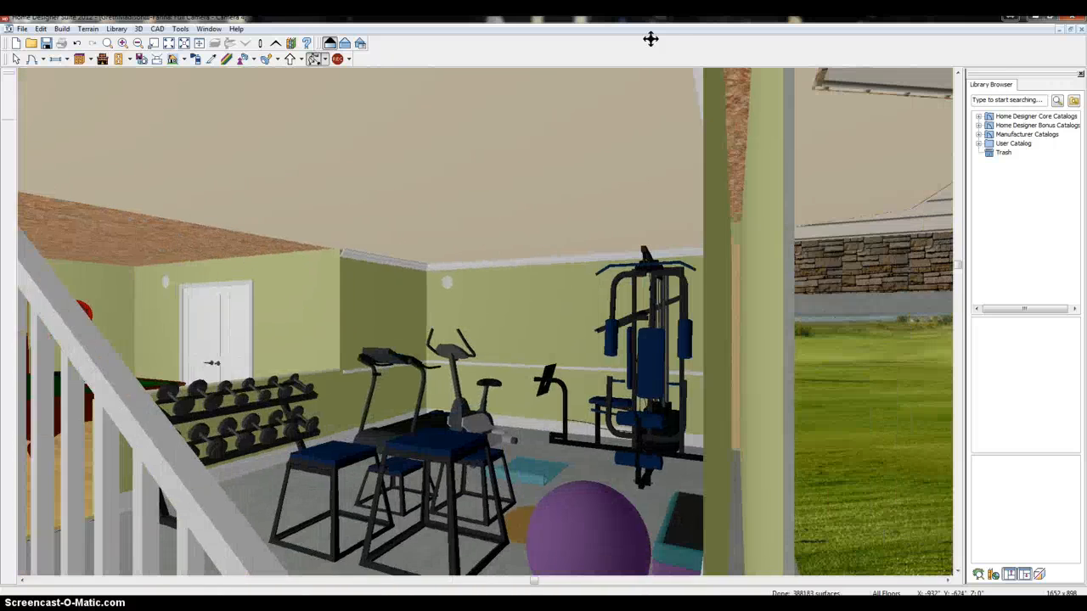
# Step: Turn the camera from the exercise equipment past the dumbbell rack to the pool table and wall television
pyautogui.press('Left')
pyautogui.press('Left')
pyautogui.press('Left')
pyautogui.press('Left')
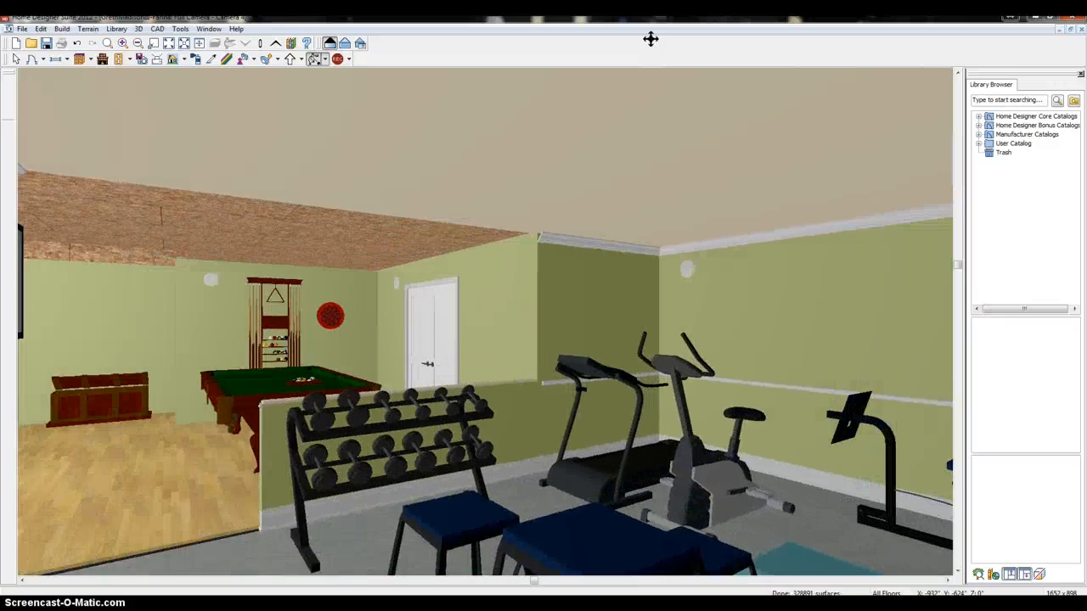
pyautogui.press('Left')
pyautogui.press('Left')
pyautogui.press('Left')
pyautogui.press('Left')
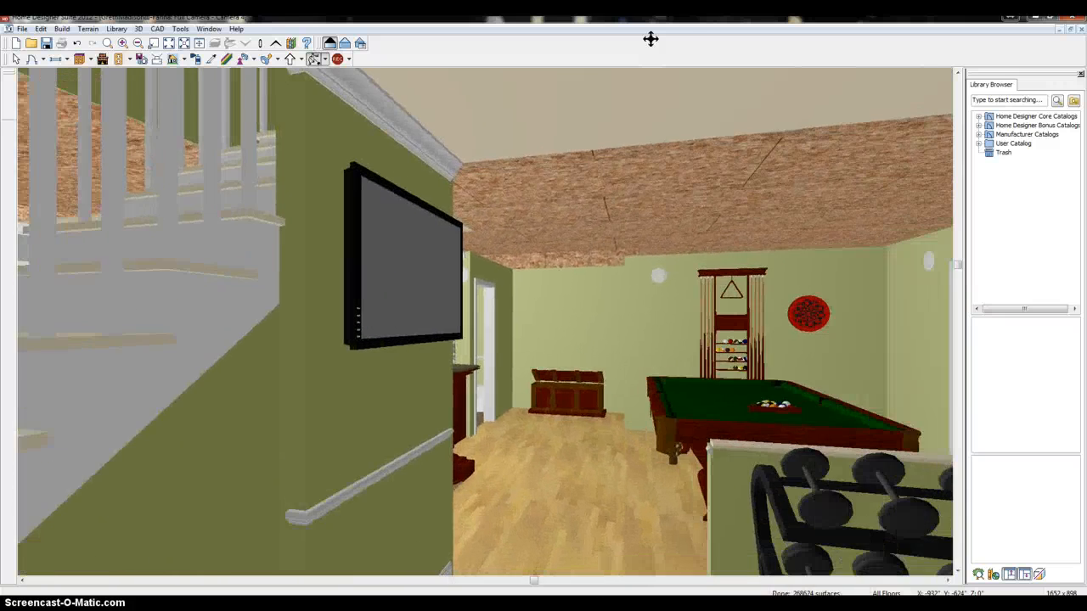
# Step: Advance the camera past the television to the pool table
pyautogui.press('Right')
pyautogui.press('Up')
pyautogui.press('Up')
pyautogui.press('Up')
pyautogui.press('Up')
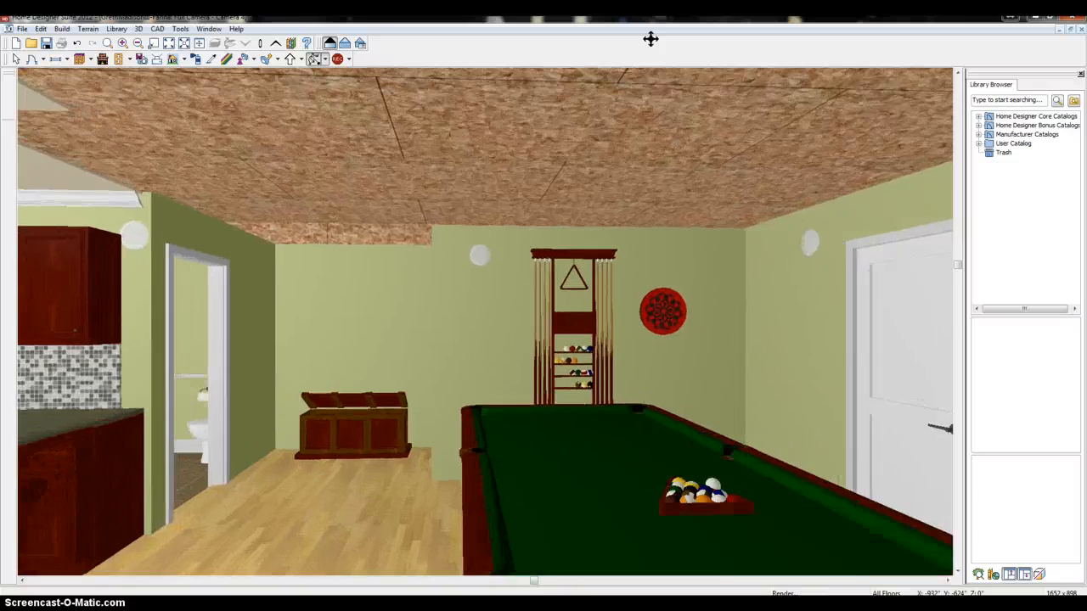
# Step: Turn the camera from the pool table to the white double doors and back around to the bar cabinets
pyautogui.press('Right')
pyautogui.press('Right')
pyautogui.press('Left')
pyautogui.press('Left')
pyautogui.press('Left')
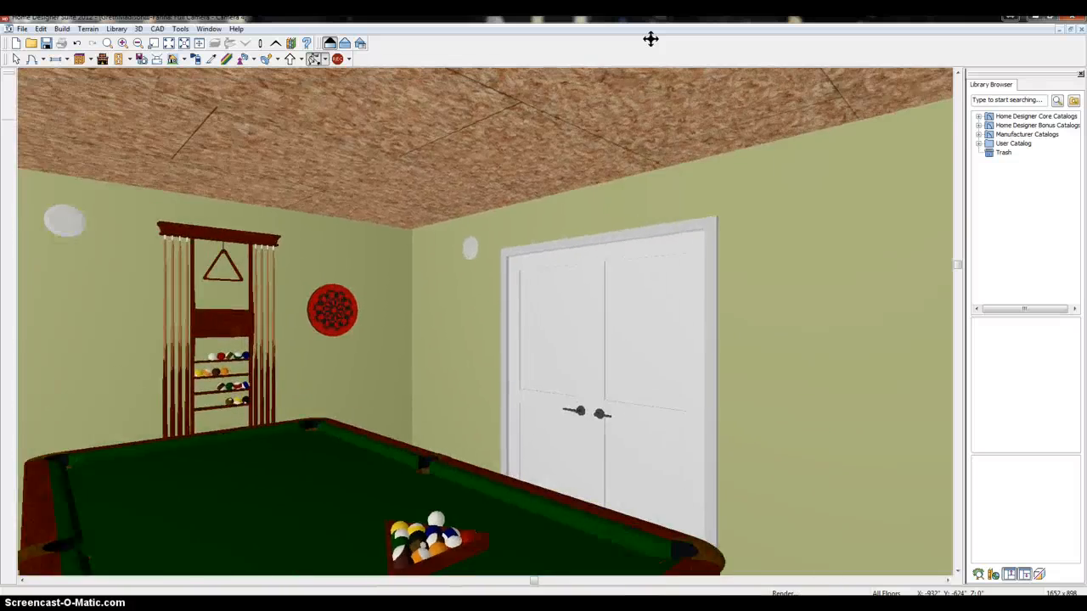
pyautogui.press('Left')
pyautogui.press('Left')
pyautogui.press('Left')
pyautogui.press('Right')
pyautogui.press('Right')
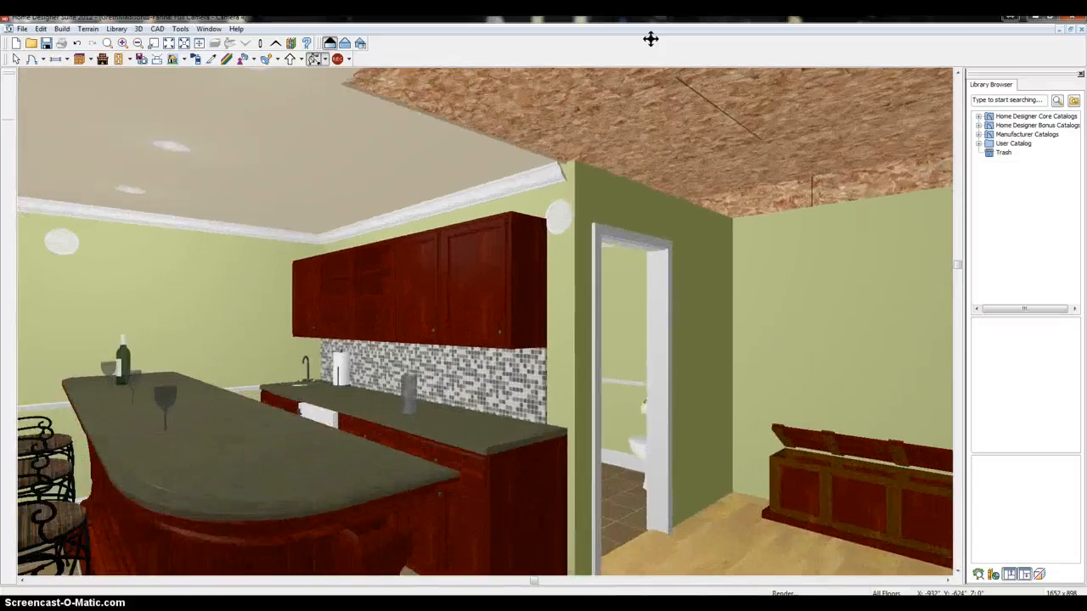
# Step: Advance the camera past the bar toward the wooden chest and the basement bathroom doorway
pyautogui.press('Right')
pyautogui.press('Up')
pyautogui.press('Up')
pyautogui.press('Up')
pyautogui.press('Up')
pyautogui.press('Up')
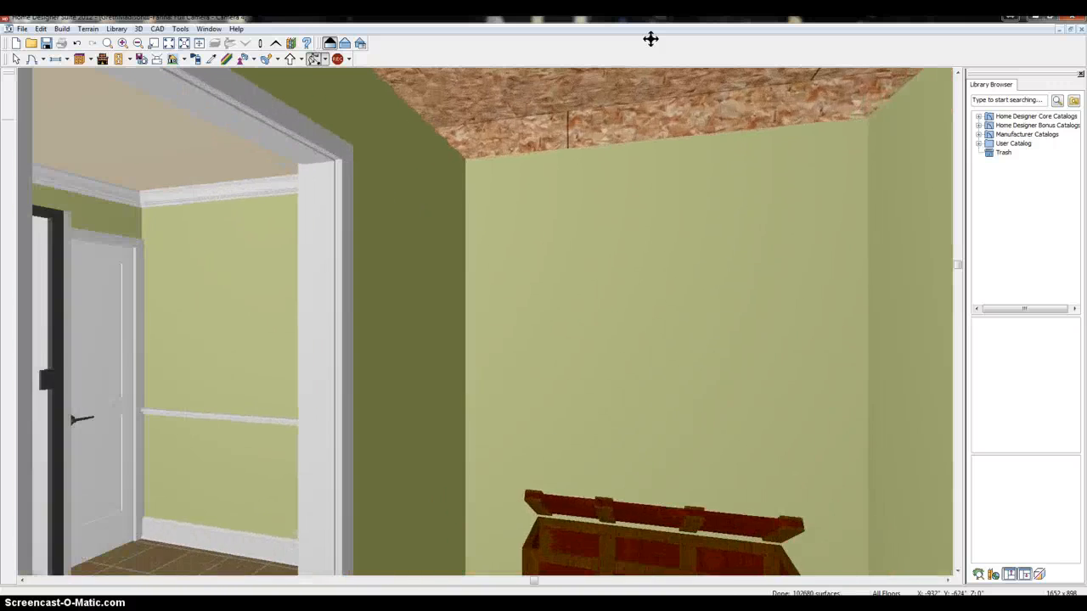
# Step: Turn the camera to the bathroom doorway and enter toward the shower and white inner door
pyautogui.press('Left')
pyautogui.press('Left')
pyautogui.press('Left')
pyautogui.press('Up')
pyautogui.press('Up')
pyautogui.press('Up')
pyautogui.press('Up')
pyautogui.press('Up')
pyautogui.press('Up')
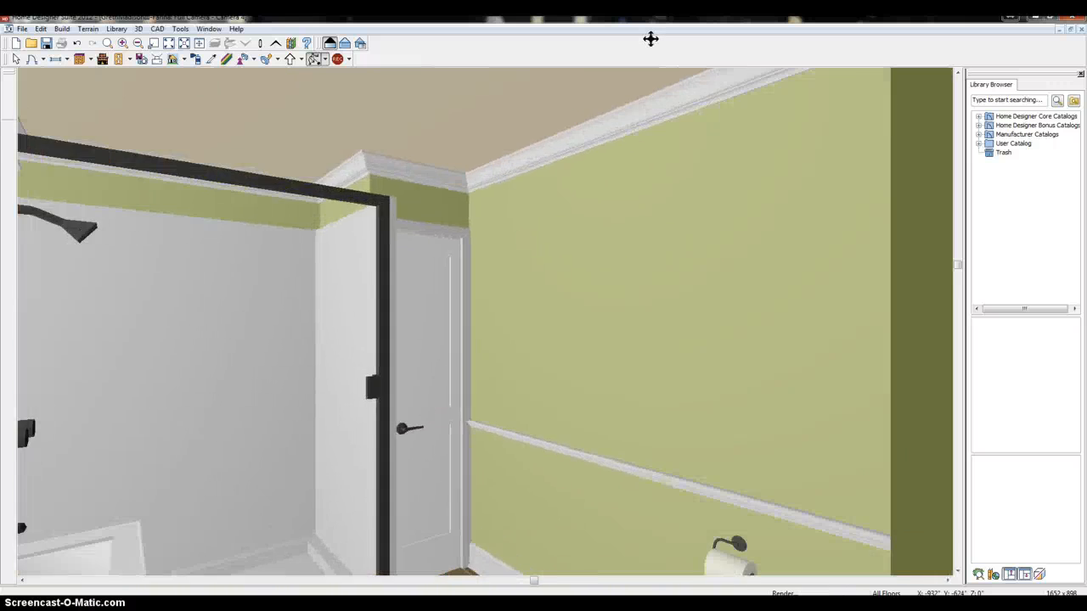
# Step: Back the camera out to the bathroom doorway to view the sink and shower together
pyautogui.press('Down')
pyautogui.press('Down')
pyautogui.press('Down')
pyautogui.press('Down')
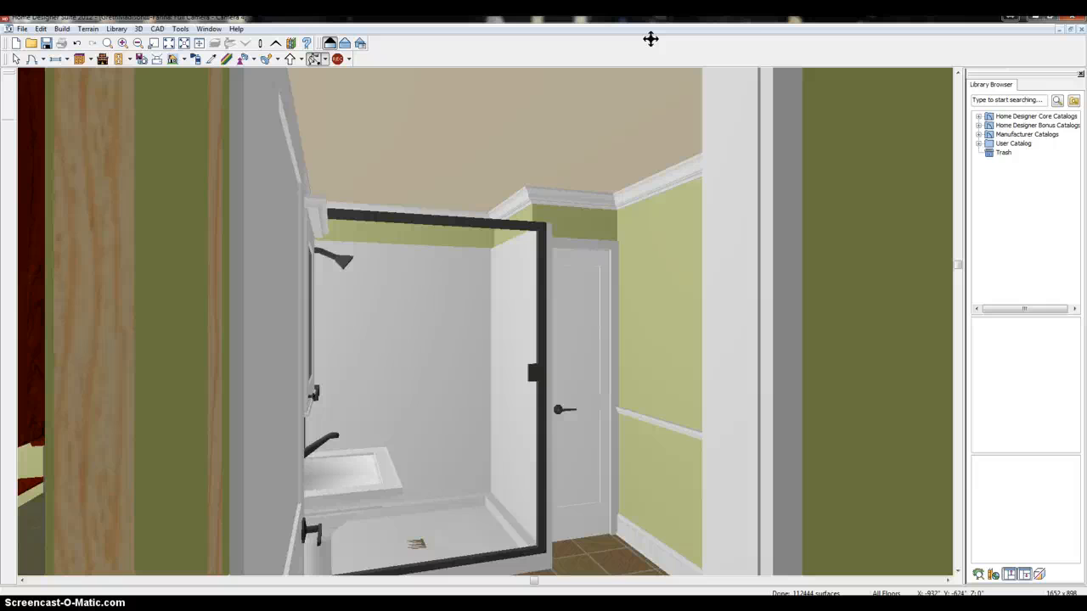
# Step: Return the camera into the bathroom and move it through the white door beside the shower
pyautogui.press('Up')
pyautogui.press('Up')
pyautogui.press('Up')
pyautogui.press('Right')
pyautogui.press('Right')
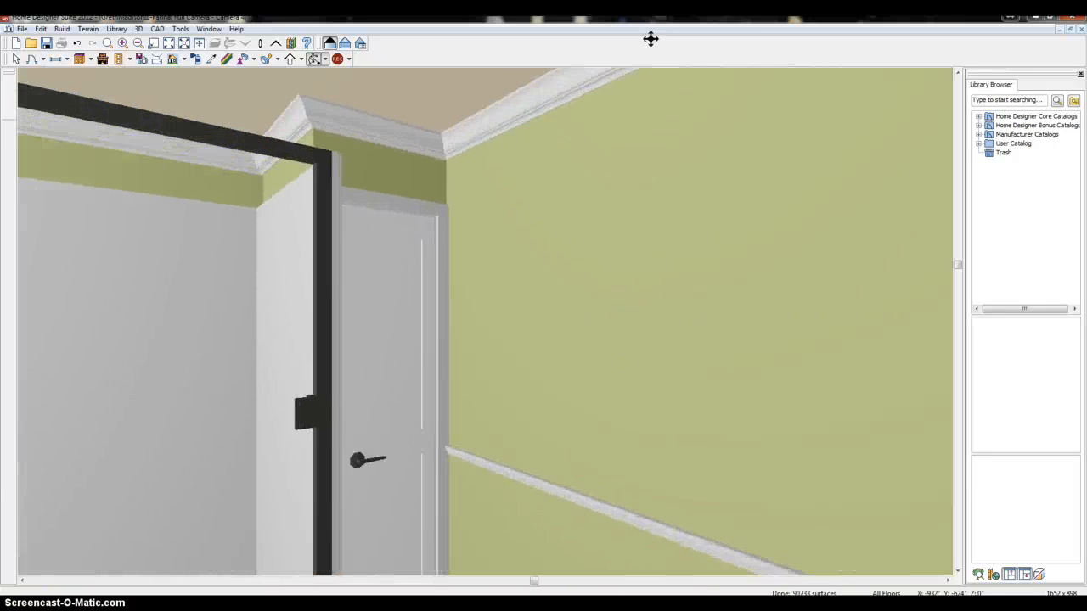
pyautogui.press('Up')
pyautogui.press('Up')
pyautogui.press('Up')
pyautogui.press('Up')
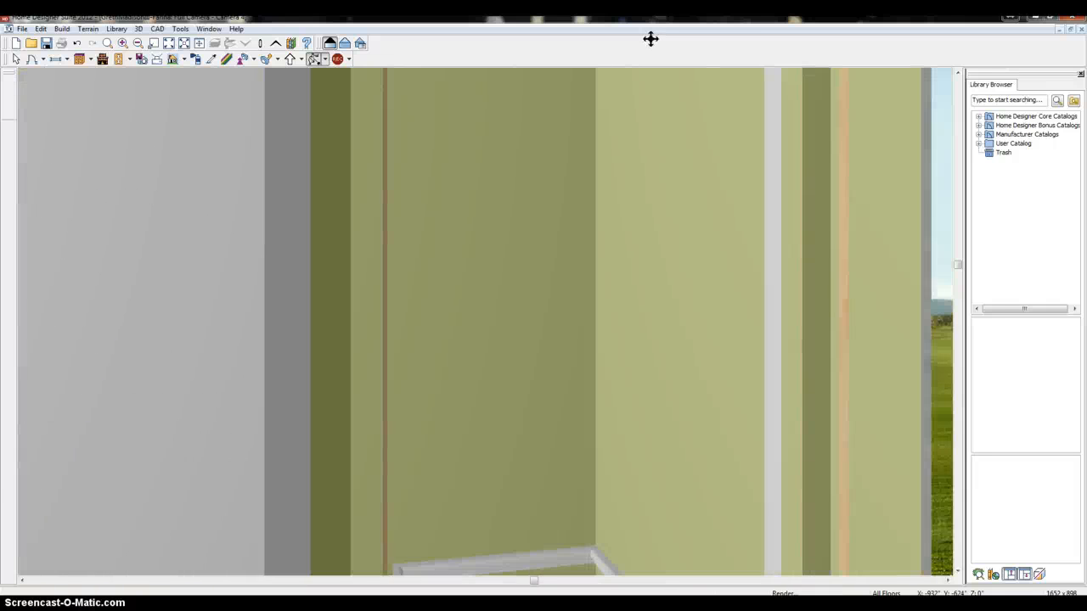
# Step: Back the camera out of the bathroom past the shower and turn it toward the bar and the wooden door
pyautogui.press('Down')
pyautogui.press('Down')
pyautogui.press('Down')
pyautogui.press('Down')
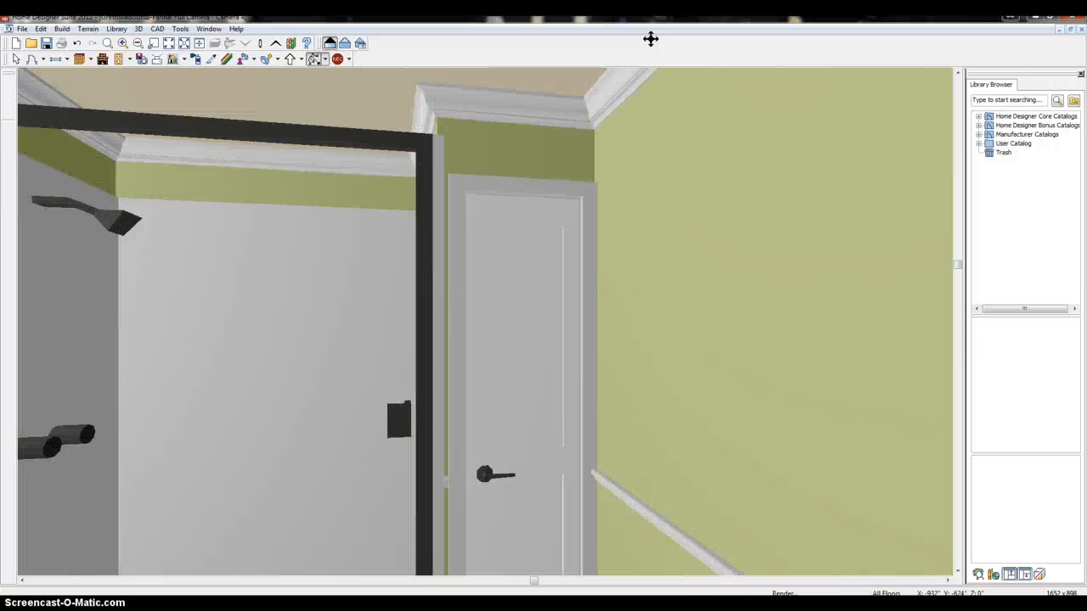
pyautogui.press('Down')
pyautogui.press('Down')
pyautogui.press('Down')
pyautogui.press('Left')
pyautogui.press('Left')
pyautogui.press('Left')
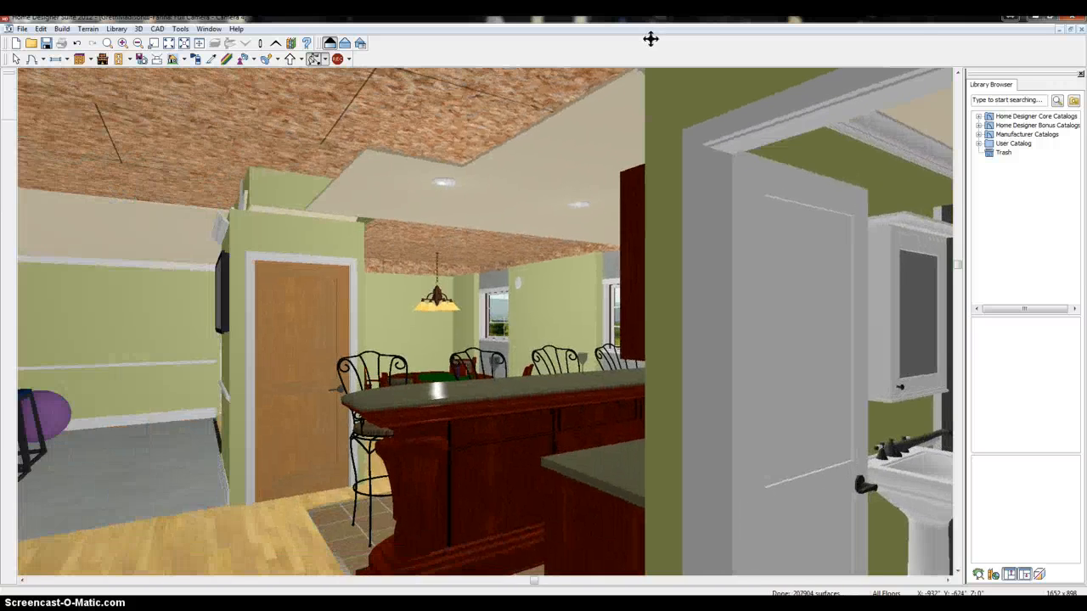
# Step: Advance the camera beside the bar and turn it past the gym to the pool table and white double doors
pyautogui.press('Up')
pyautogui.press('Up')
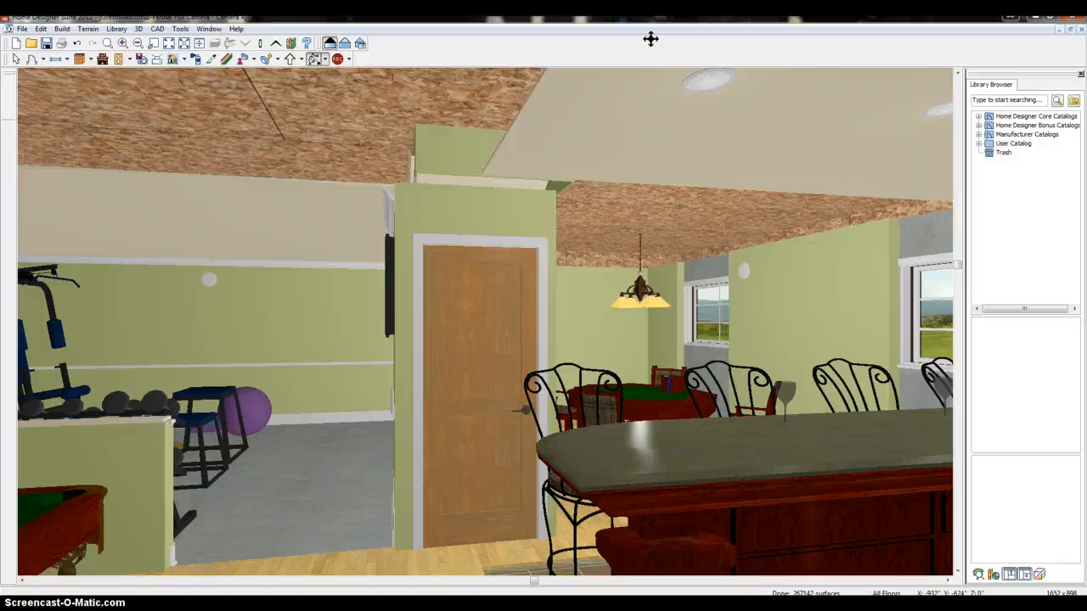
pyautogui.press('Left')
pyautogui.press('Left')
pyautogui.press('Left')
pyautogui.press('Left')
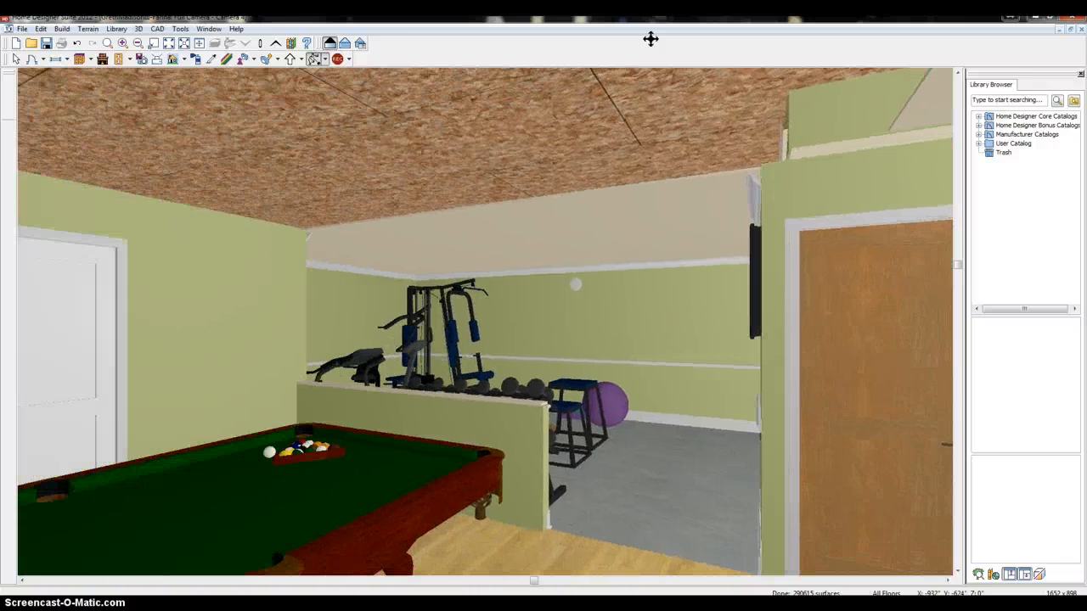
pyautogui.press('Left')
pyautogui.press('Left')
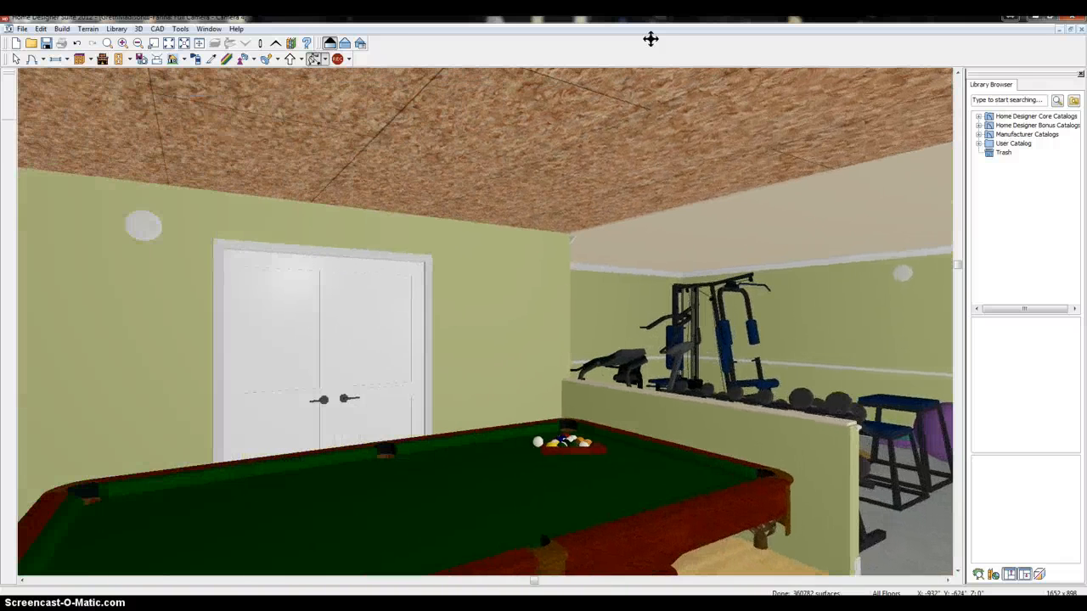